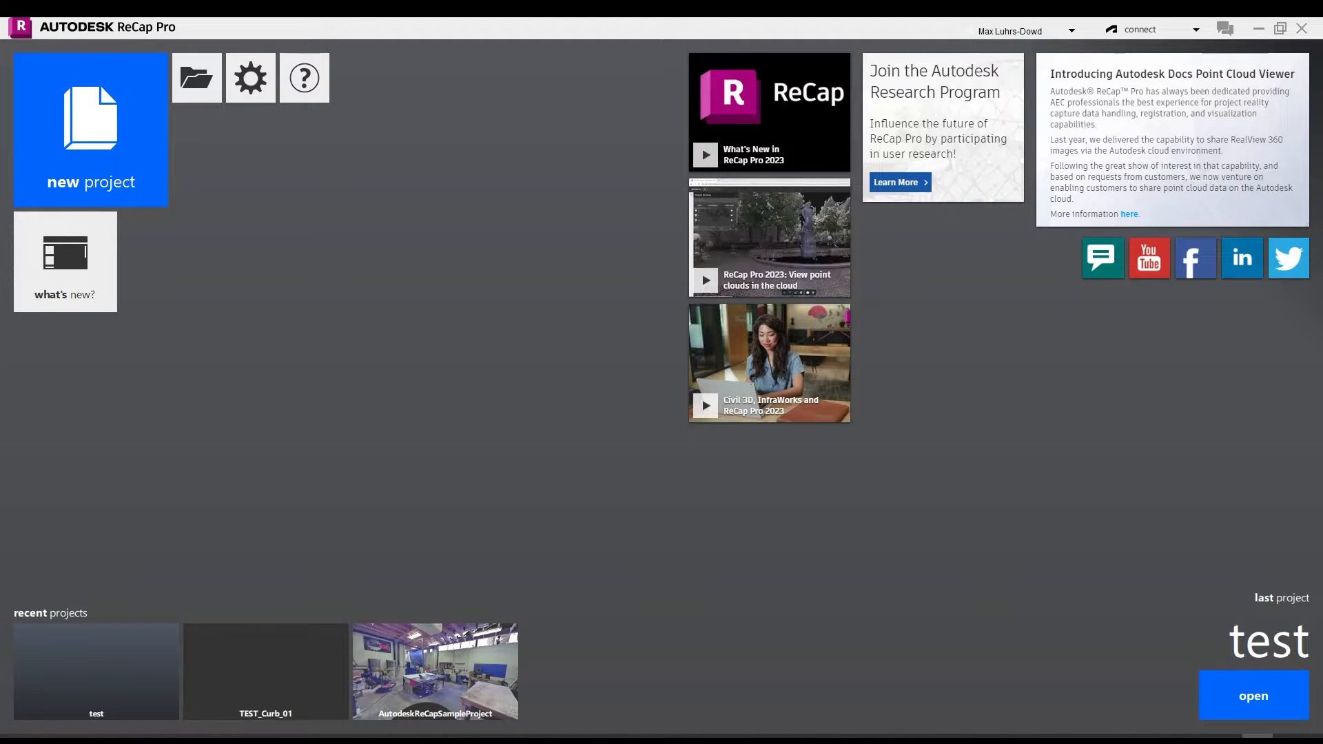
Create a point cloud import project named "Point Cloud Tree", saved in the folder "4. Point Cloud Recap File Conversion & 3ds Max".
{"action": "left_click", "coordinate": [100, 146]}
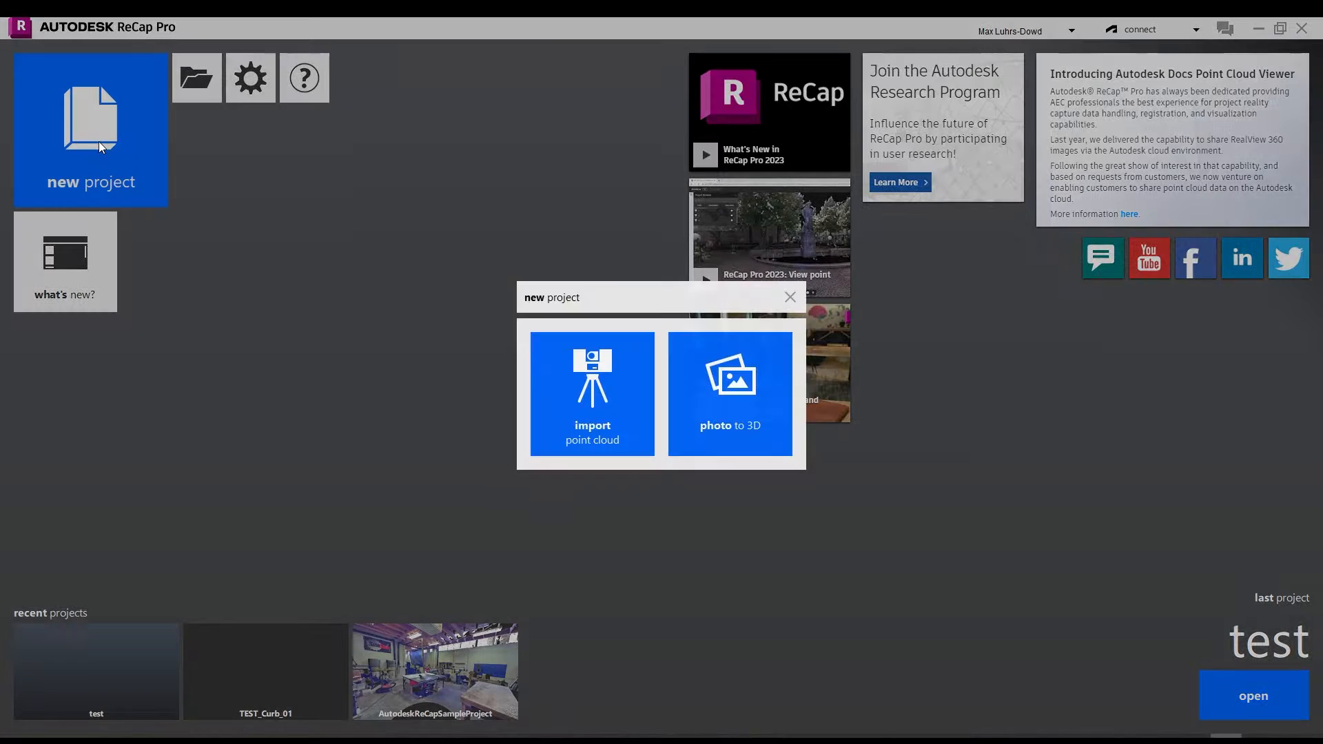
{"action": "left_click", "coordinate": [584, 382]}
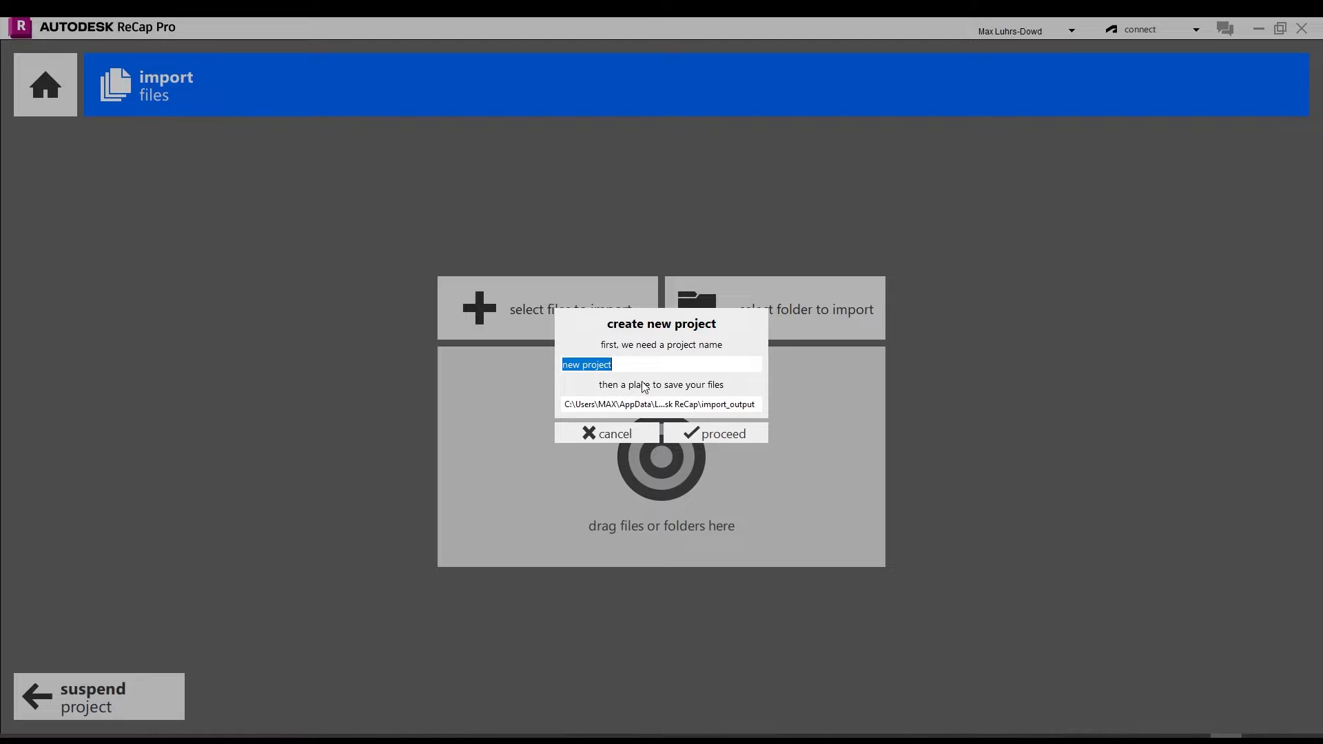
{"action": "type", "text": "Point Cloud Tree"}
{"action": "left_click", "coordinate": [681, 405]}
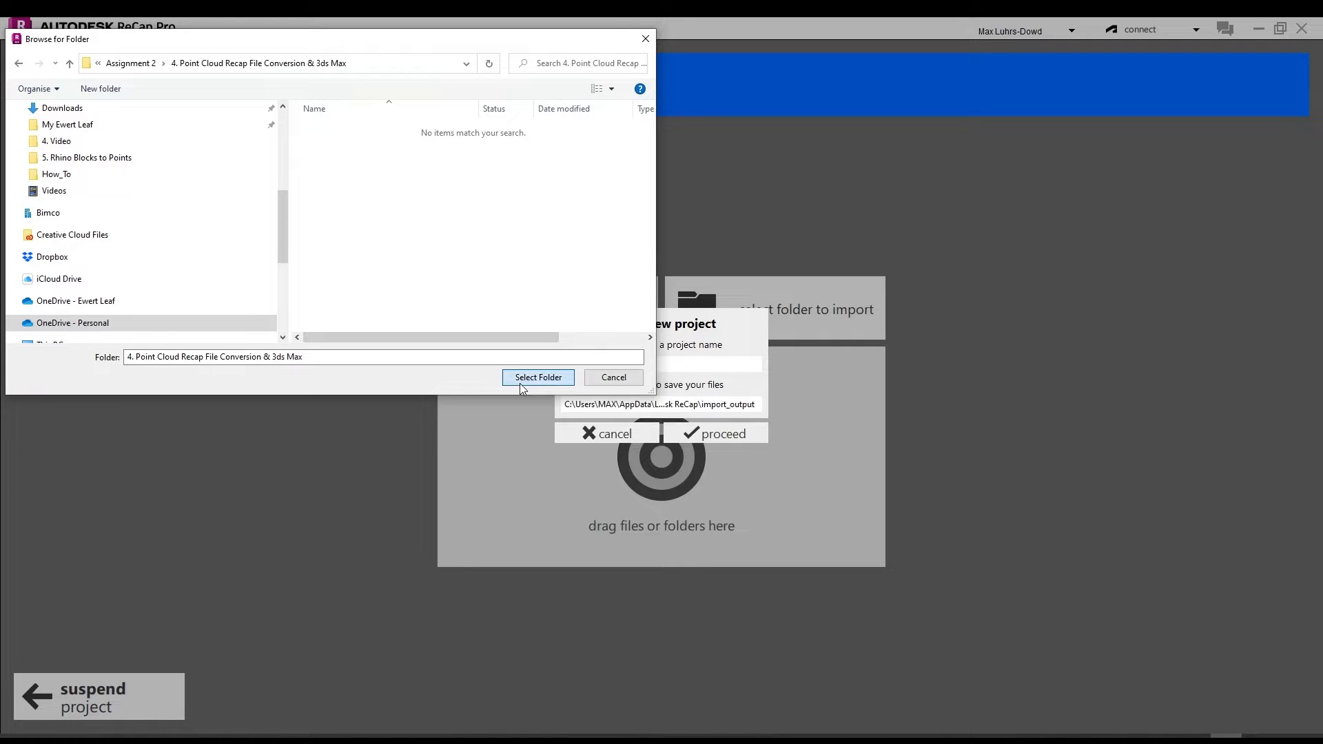
{"action": "left_click", "coordinate": [539, 378]}
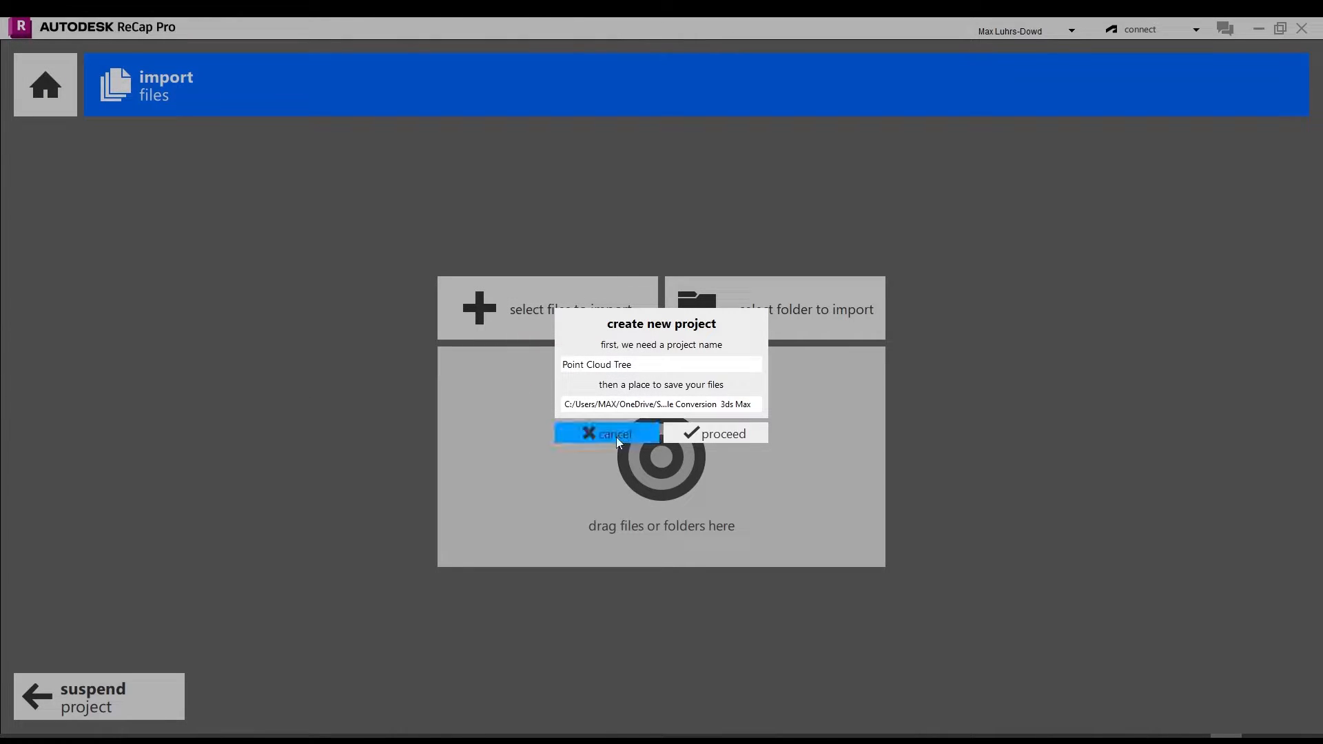
{"action": "left_click", "coordinate": [706, 441]}
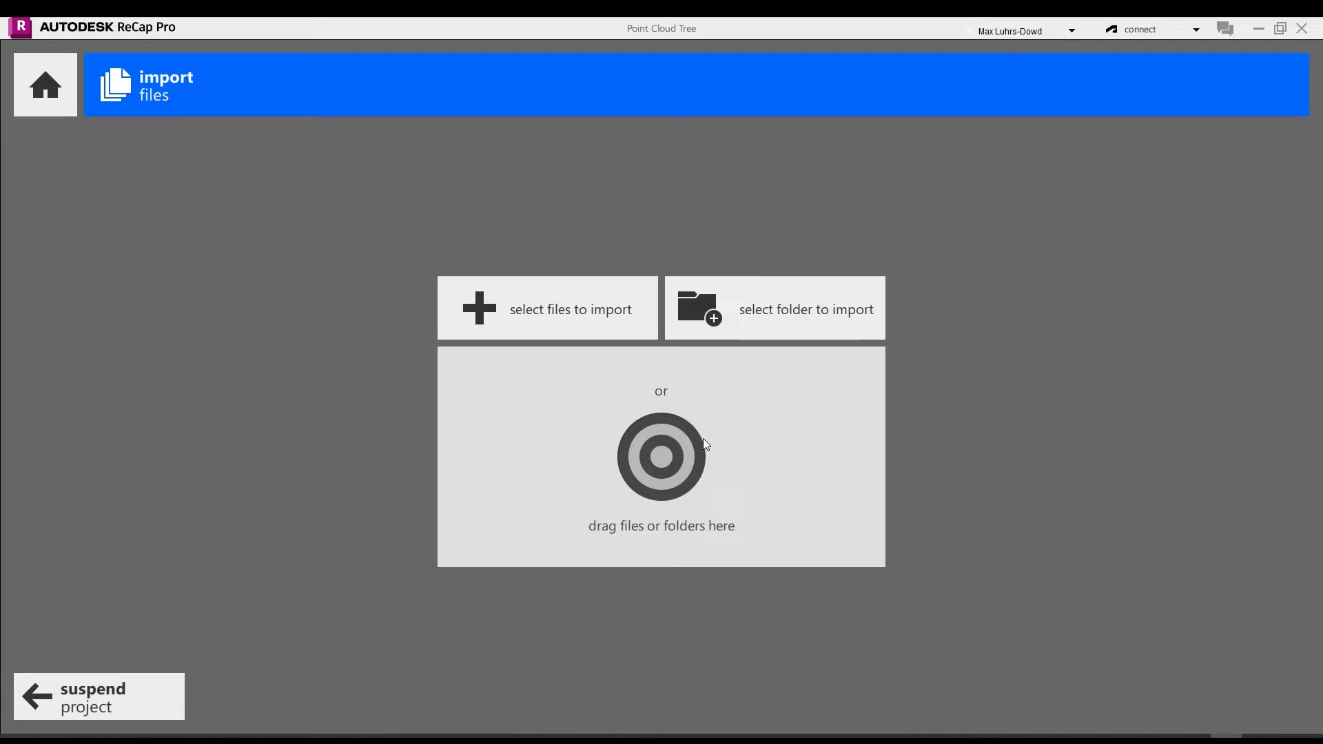
Switch to Chrome to view the Tree Point Cloud model on Sketchfab, and return to ReCap Pro.
{"action": "mouse_move", "coordinate": [212, 737]}
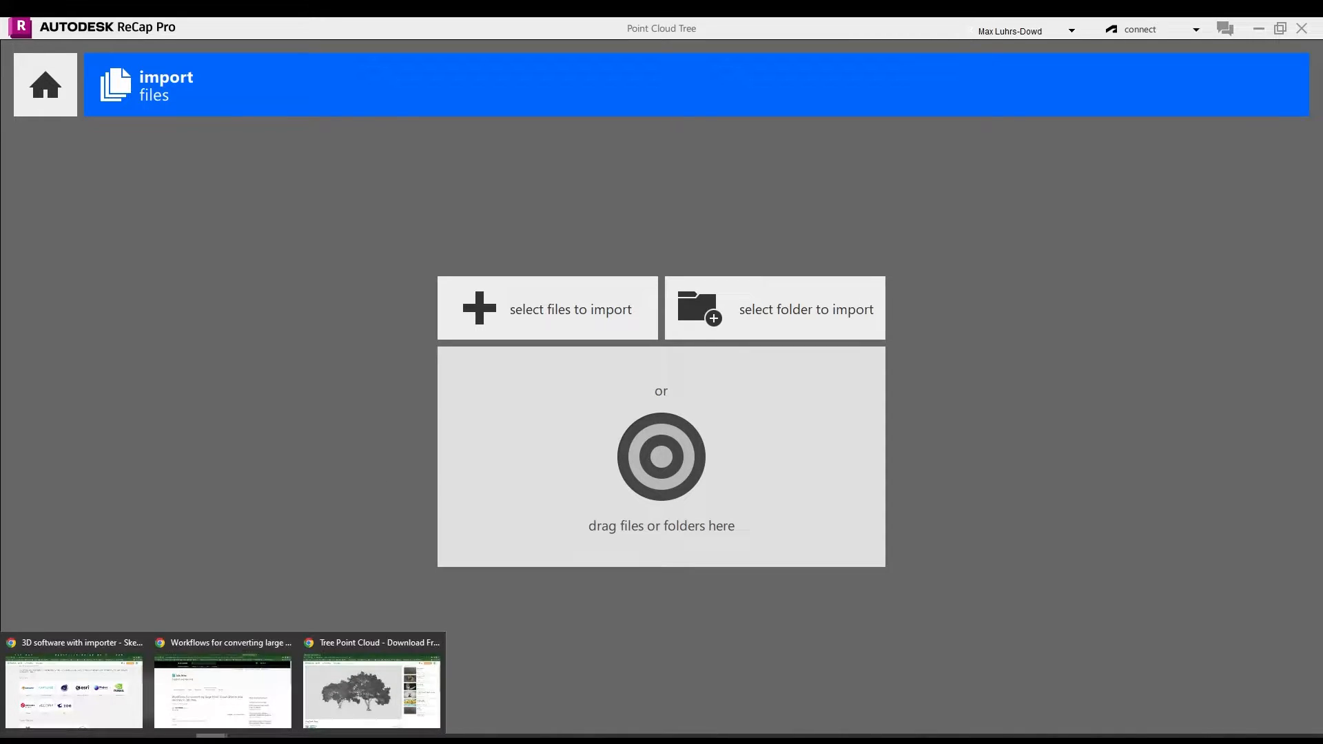
{"action": "left_click", "coordinate": [387, 707]}
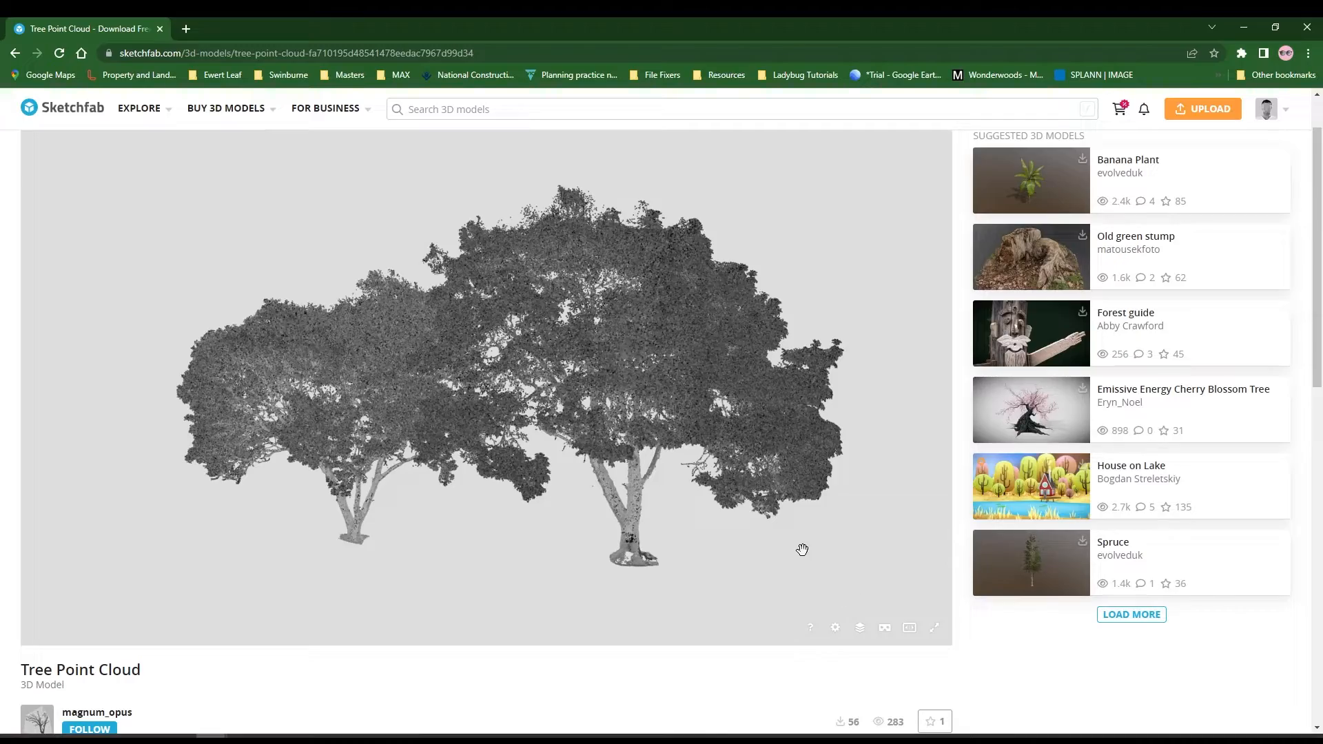
{"action": "mouse_move", "coordinate": [800, 550]}
{"action": "left_mouse_down"}
{"action": "mouse_move", "coordinate": [442, 421]}
{"action": "mouse_move", "coordinate": [752, 477]}
{"action": "left_mouse_up"}
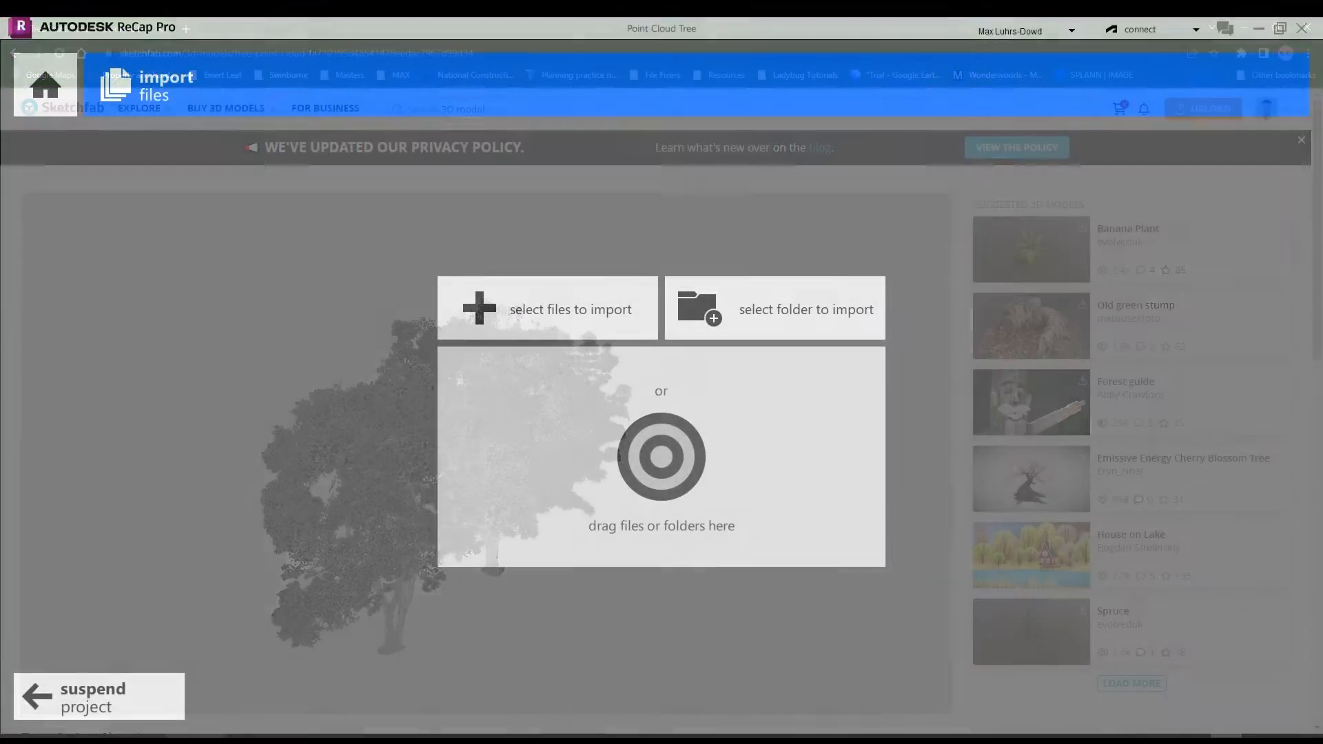
{"action": "key", "text": "alt+Tab"}
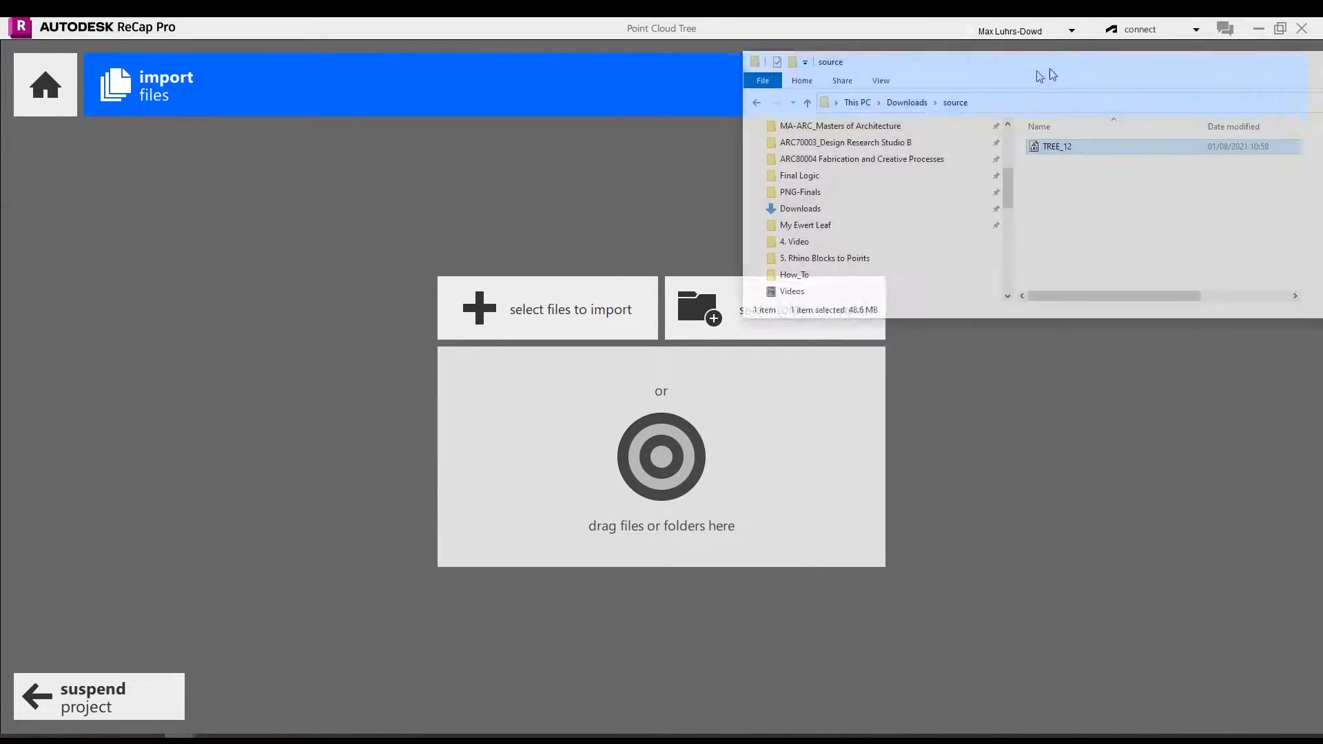
Import the TREE_12 file from the downloaded source folder, index it with default settings and launch the project.
{"action": "left_click_drag", "start_coordinate": [896, 183], "coordinate": [666, 441]}
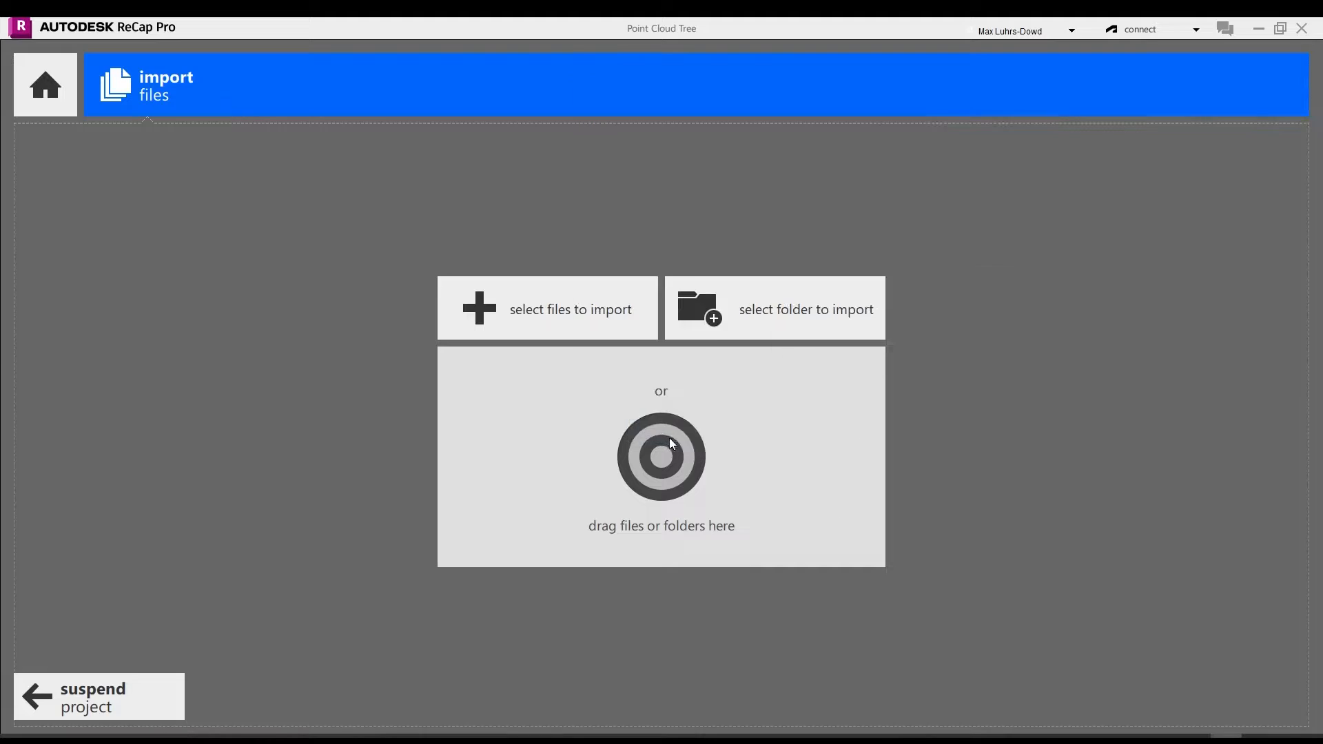
{"action": "left_click", "coordinate": [1260, 706]}
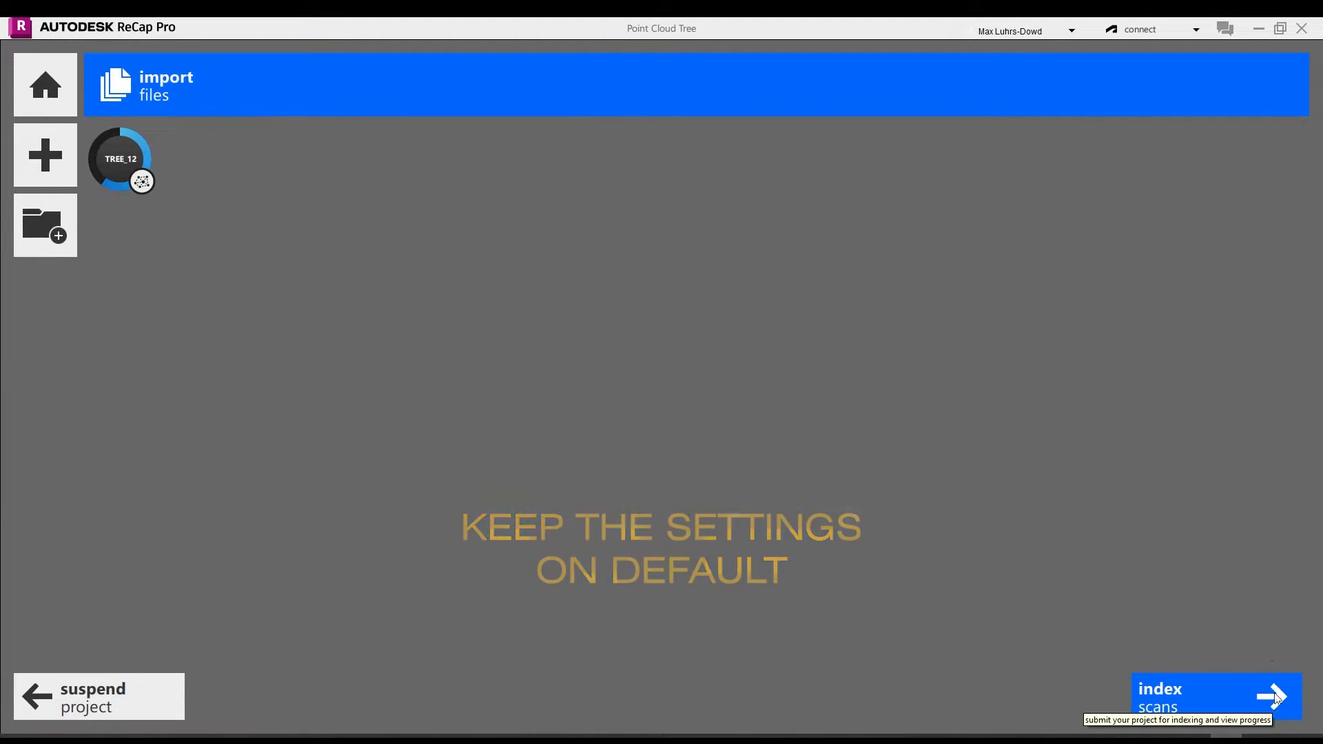
{"action": "left_click", "coordinate": [1275, 700]}
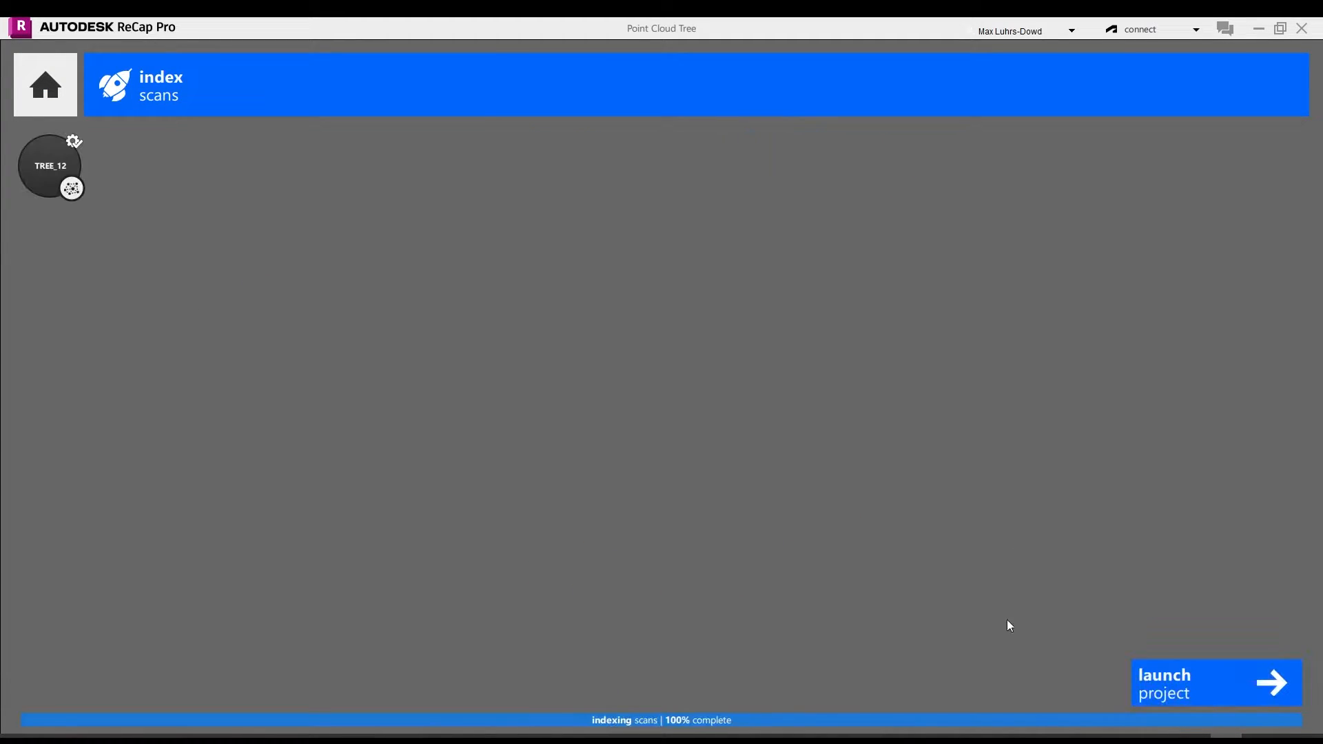
{"action": "left_click", "coordinate": [1231, 687]}
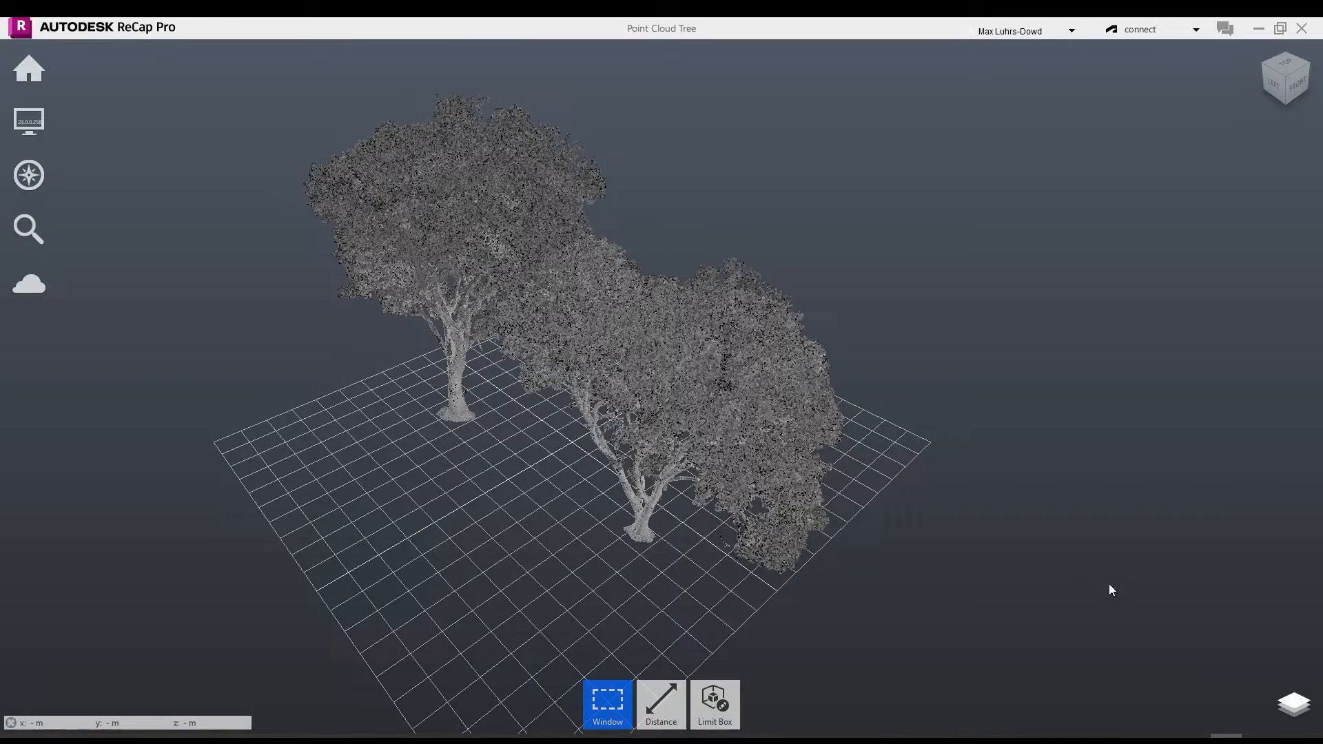
Window-select the lower outer foliage of the smaller tree and delete those points.
{"action": "left_click_drag", "start_coordinate": [932, 496], "coordinate": [893, 477]}
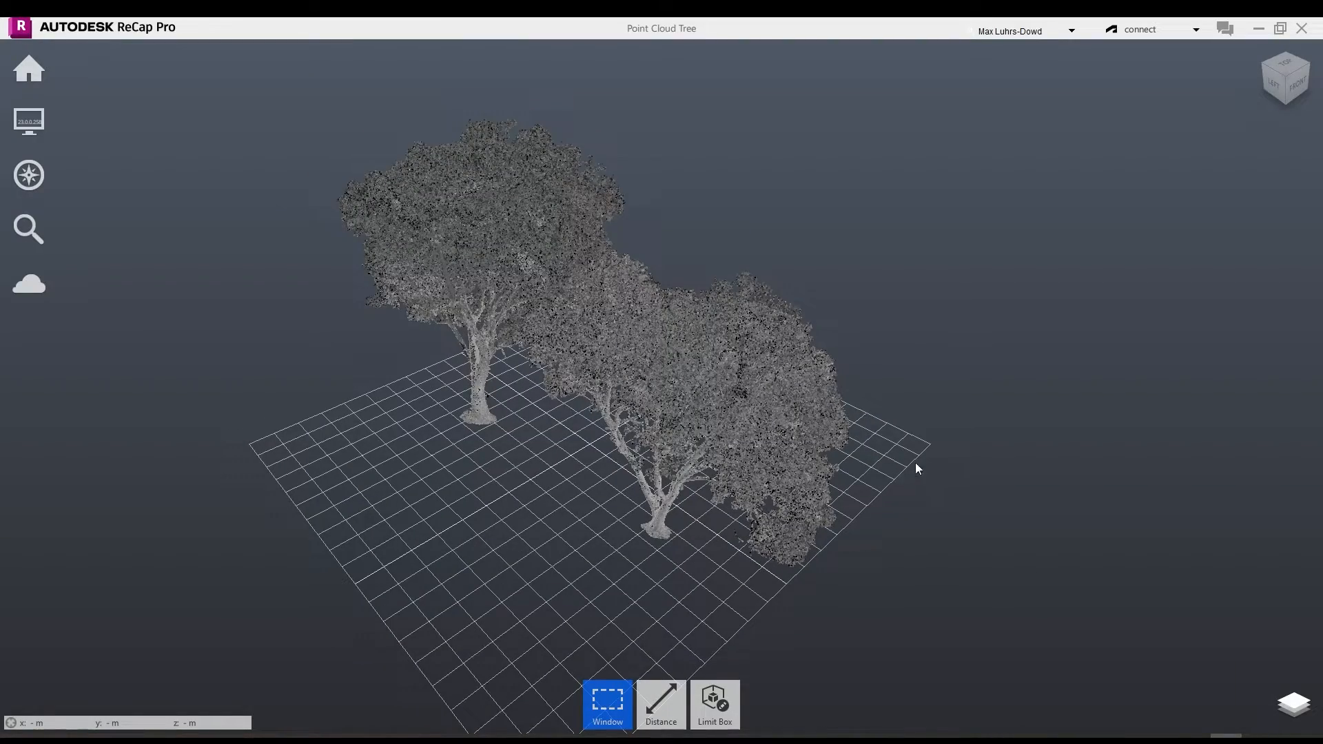
{"action": "mouse_move", "coordinate": [915, 463]}
{"action": "middle_mouse_down", "text": "shift"}
{"action": "mouse_move", "coordinate": [818, 431]}
{"action": "mouse_move", "coordinate": [352, 393]}
{"action": "middle_mouse_up", "text": "shift"}
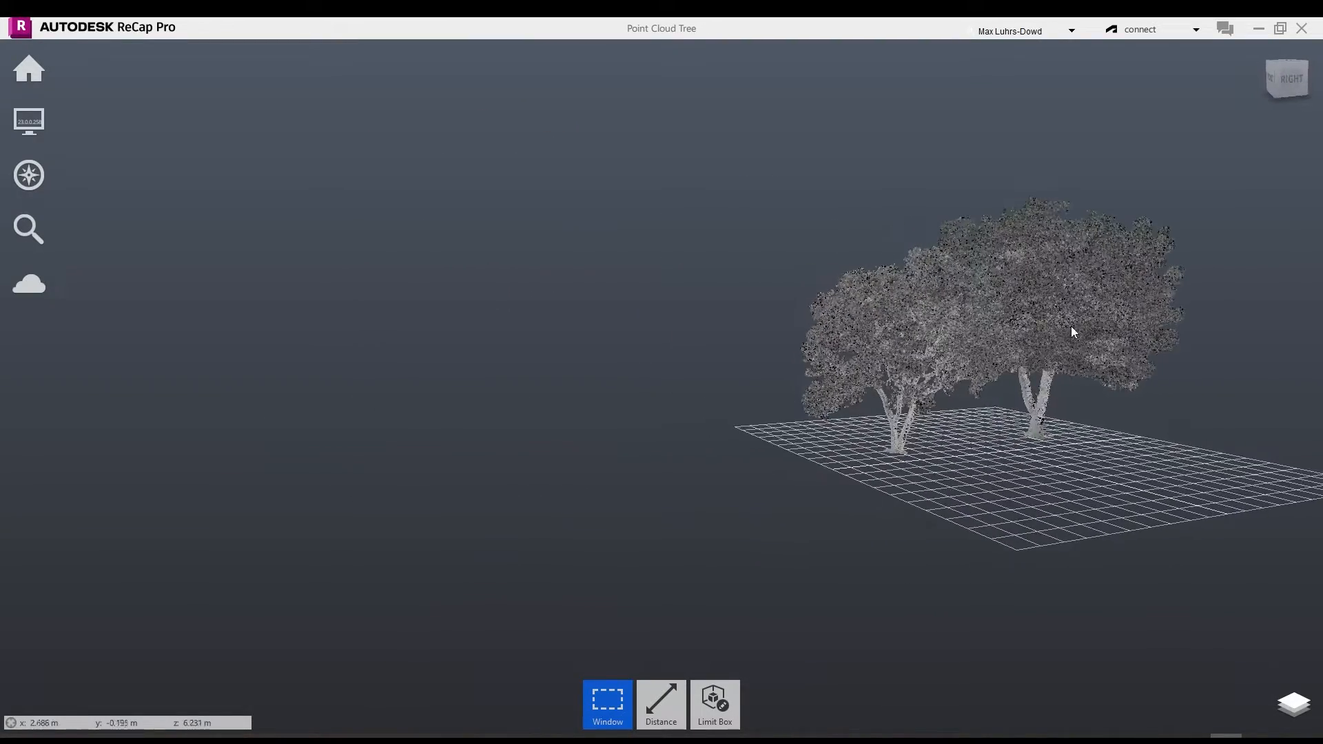
{"action": "middle_click_drag", "start_coordinate": [1072, 333], "coordinate": [951, 531], "text": "shift"}
{"action": "scroll", "coordinate": [958, 541], "scroll_direction": "up", "scroll_amount": 3}
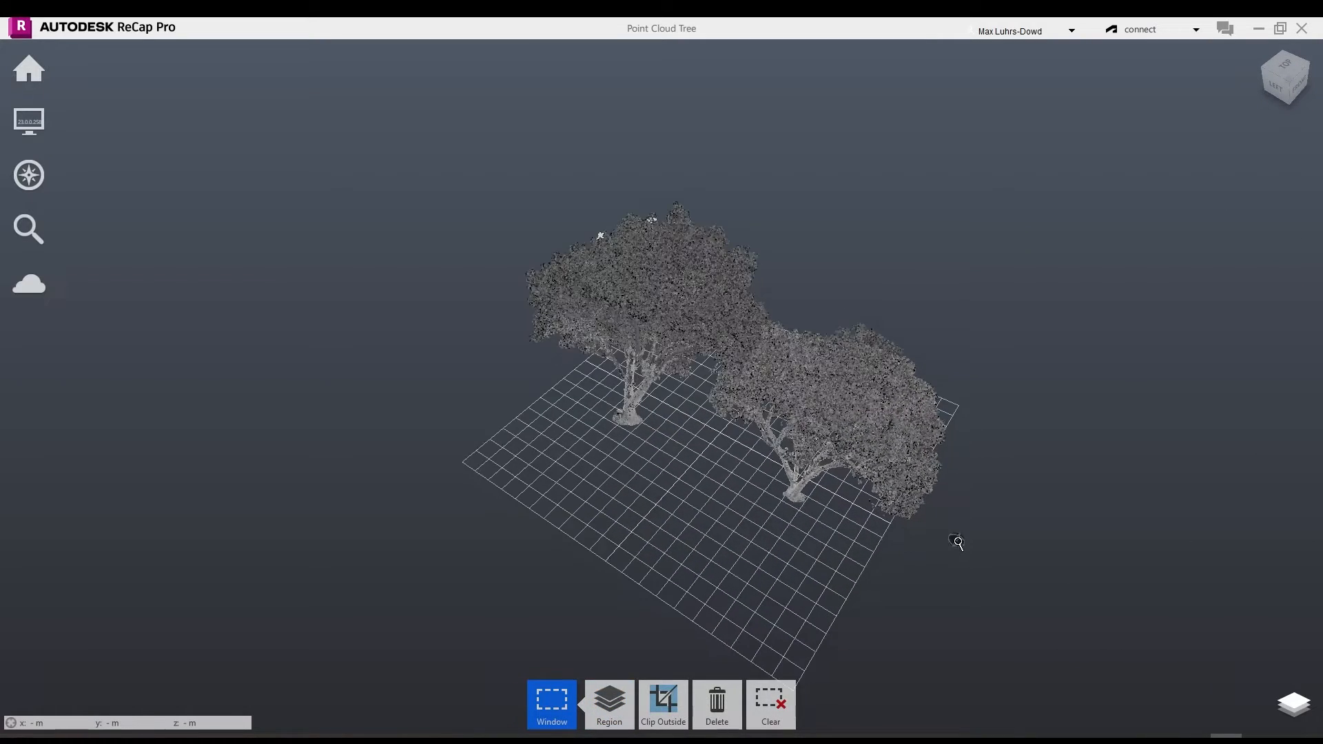
{"action": "left_click_drag", "start_coordinate": [958, 543], "coordinate": [884, 432]}
{"action": "key", "text": "Delete"}
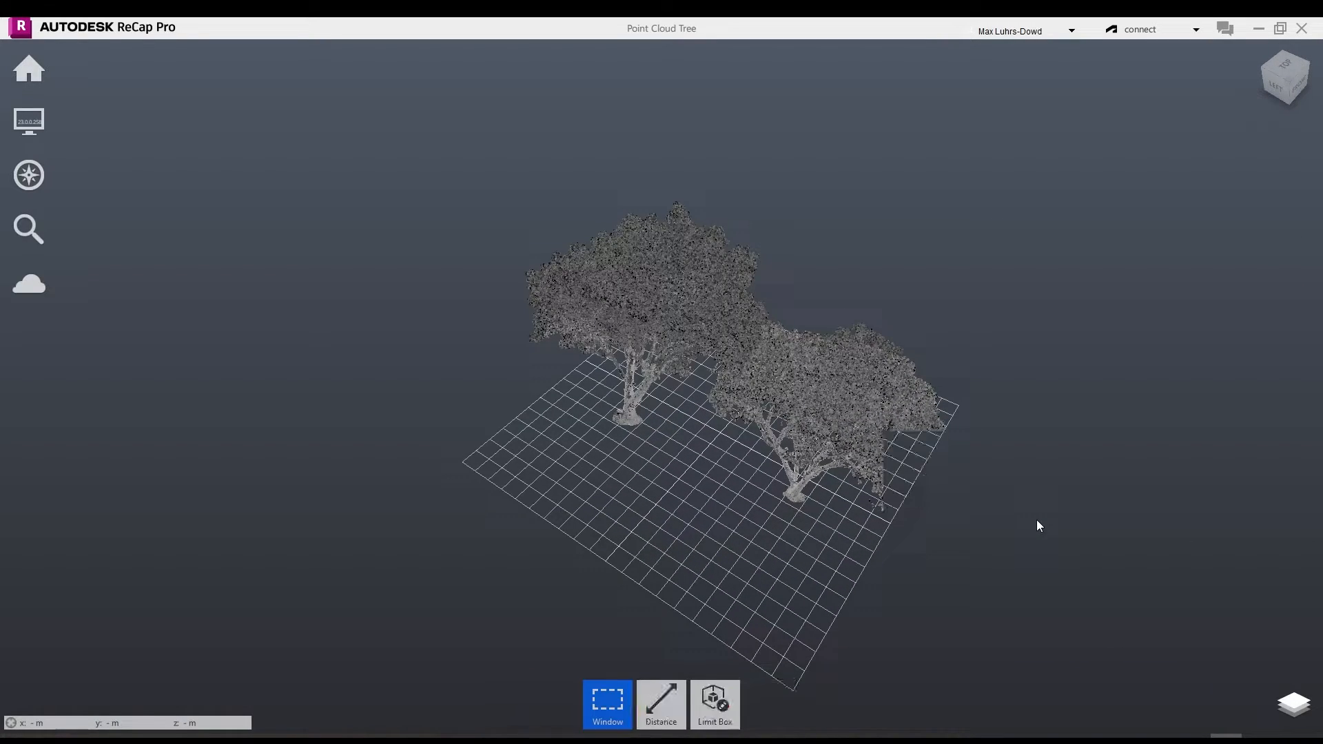
Window-select the smaller tree's outer foliage and its trunk area, and clear the selection.
{"action": "left_click_drag", "start_coordinate": [948, 522], "coordinate": [883, 431]}
{"action": "middle_click_drag", "start_coordinate": [849, 558], "coordinate": [782, 489], "text": "shift"}
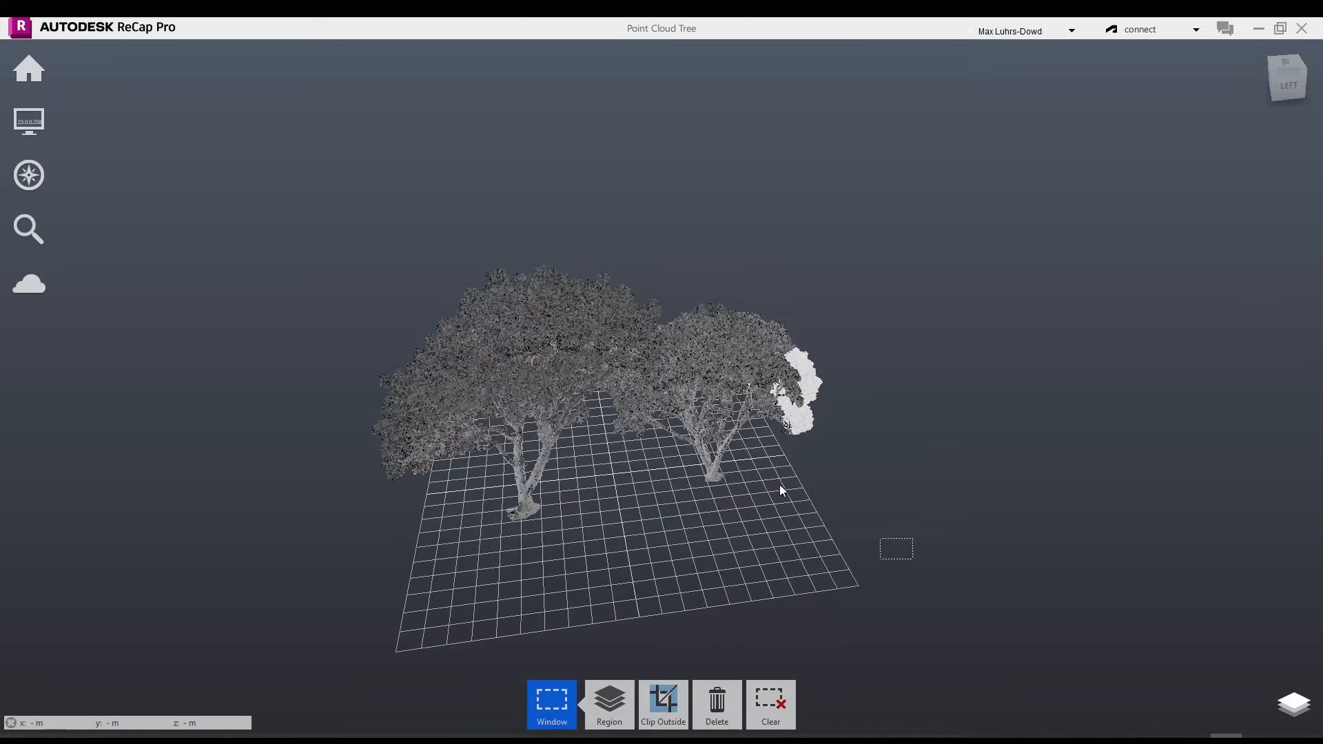
{"action": "left_click_drag", "start_coordinate": [783, 490], "coordinate": [654, 402]}
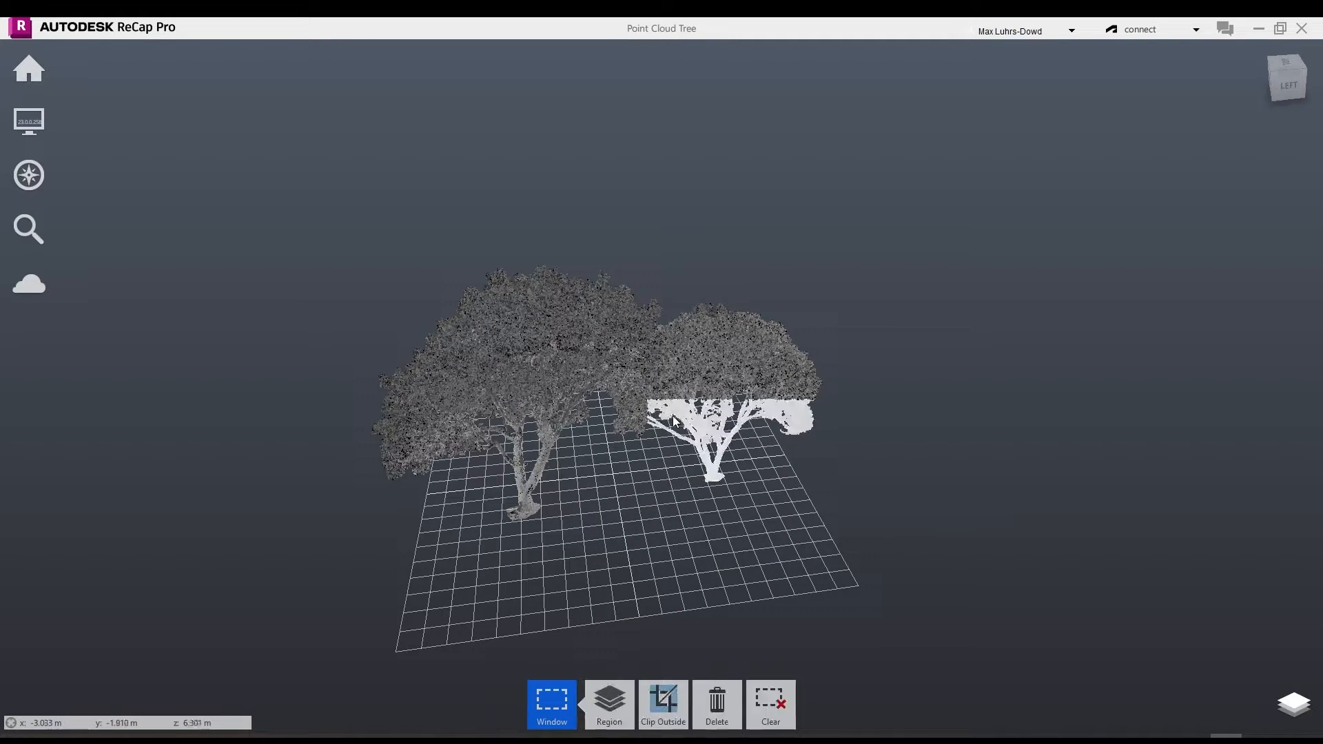
{"action": "left_click", "coordinate": [932, 501]}
Measure the distance from the base of the smaller tree's trunk up to its canopy.
{"action": "middle_click_drag", "start_coordinate": [933, 502], "coordinate": [763, 544], "text": "shift"}
{"action": "mouse_move", "coordinate": [661, 703]}
{"action": "left_click", "coordinate": [660, 660]}
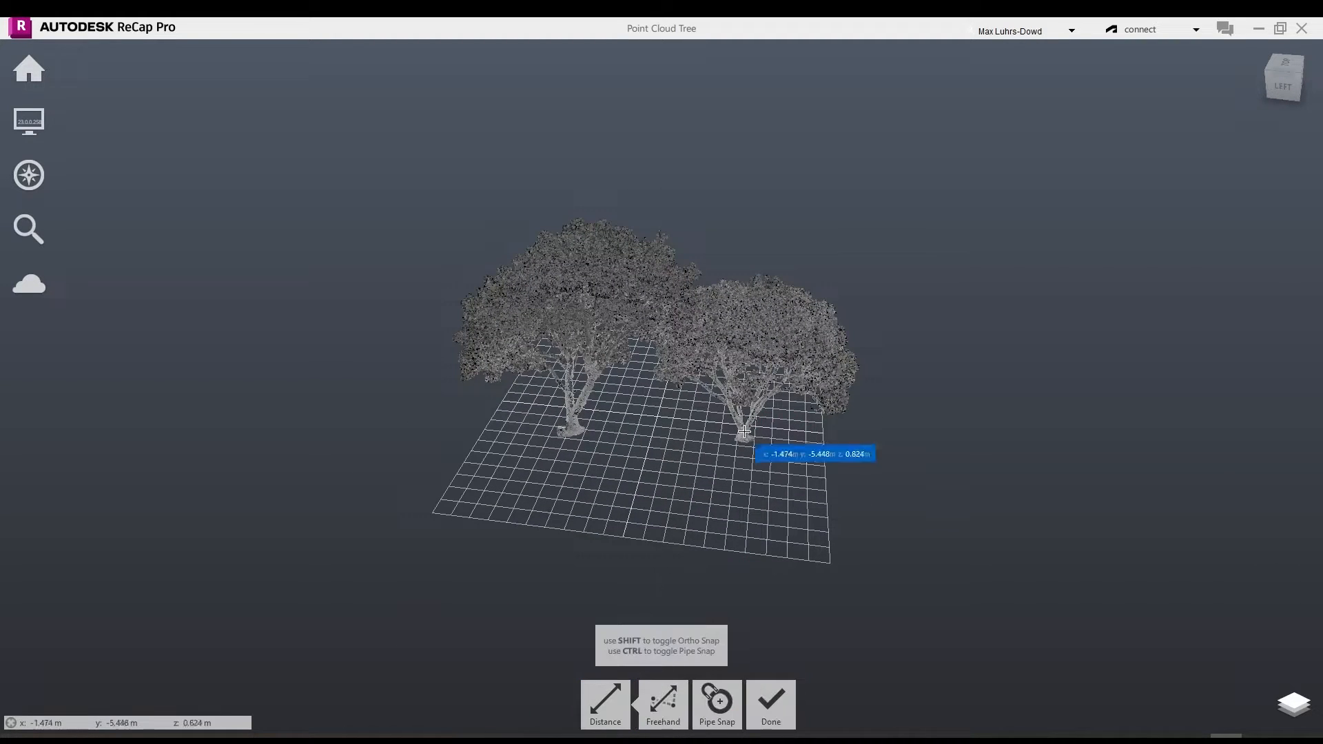
{"action": "left_click", "coordinate": [745, 433]}
{"action": "left_click", "coordinate": [769, 305]}
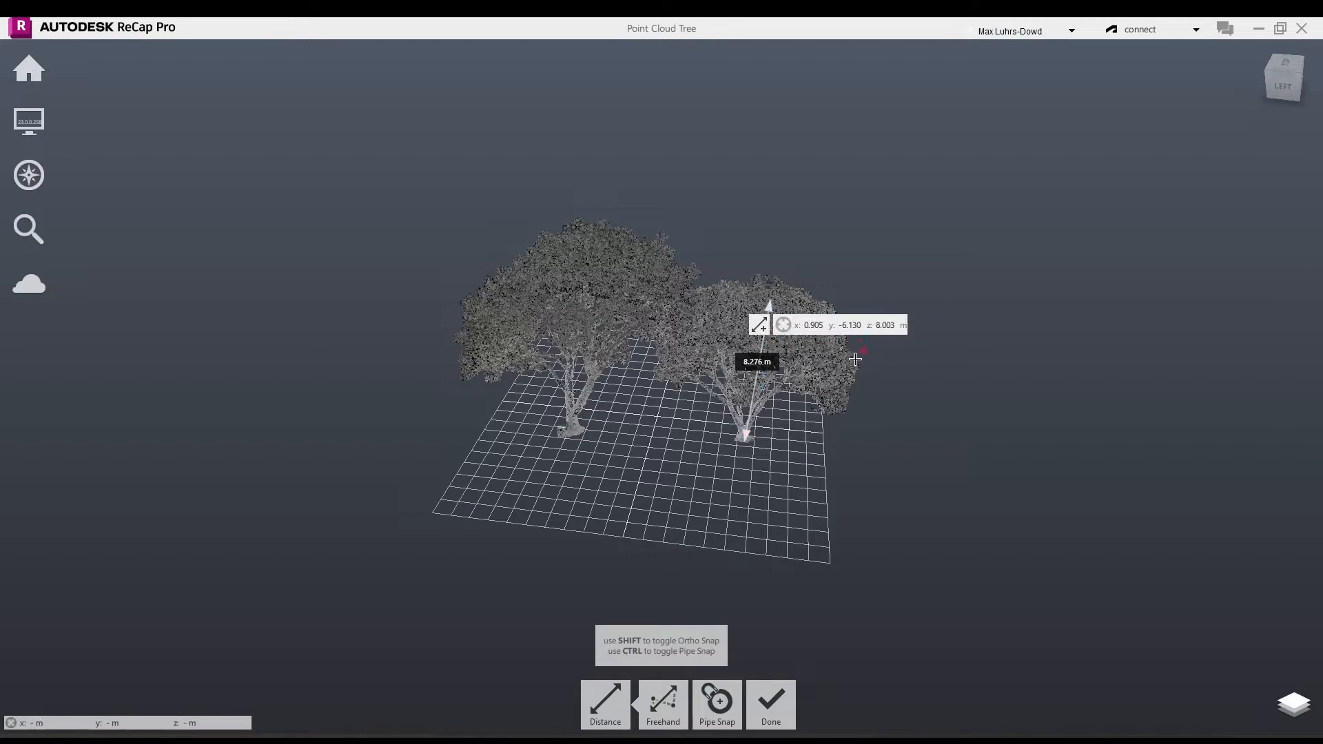
Measure the horizontal span across both tree canopies from one outer side to the other, and finish measuring.
{"action": "left_click", "coordinate": [823, 385]}
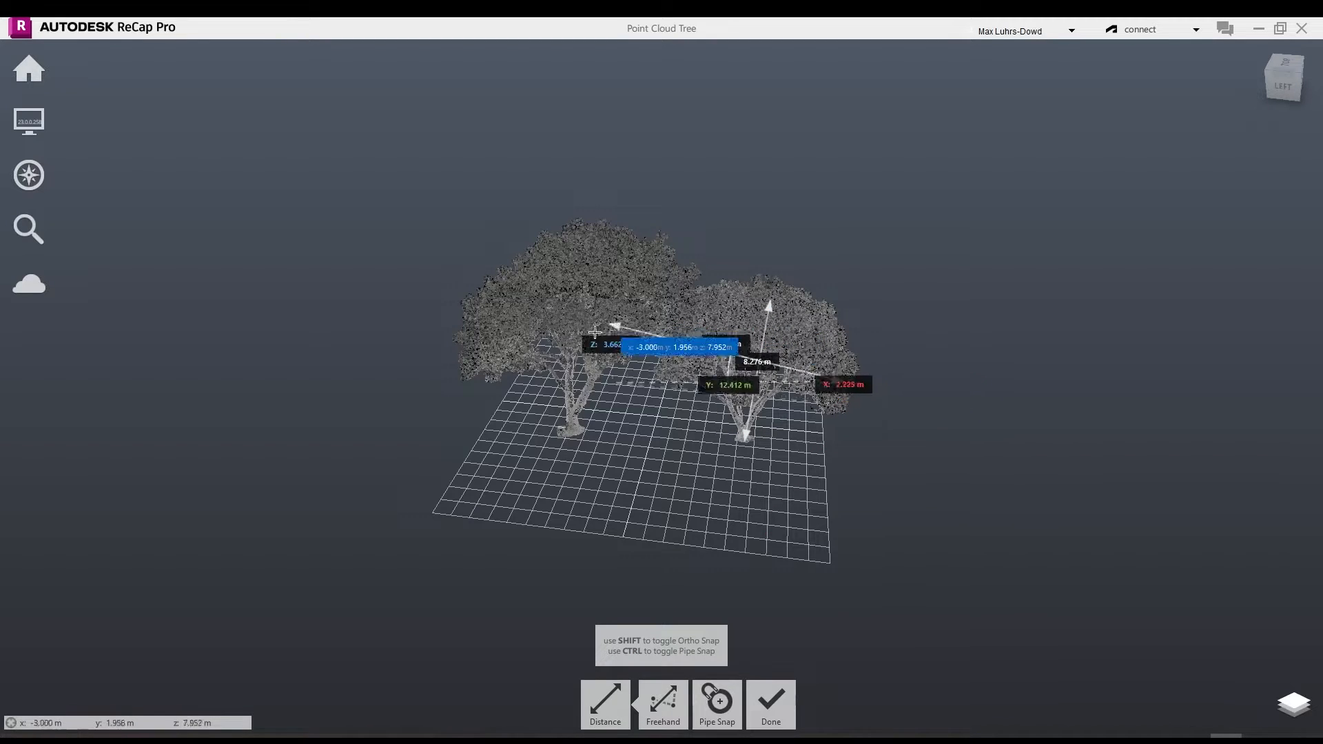
{"action": "left_click", "coordinate": [489, 335]}
{"action": "middle_click_drag", "start_coordinate": [853, 469], "coordinate": [715, 290], "text": "shift"}
{"action": "scroll", "coordinate": [716, 290], "scroll_direction": "up", "scroll_amount": 3}
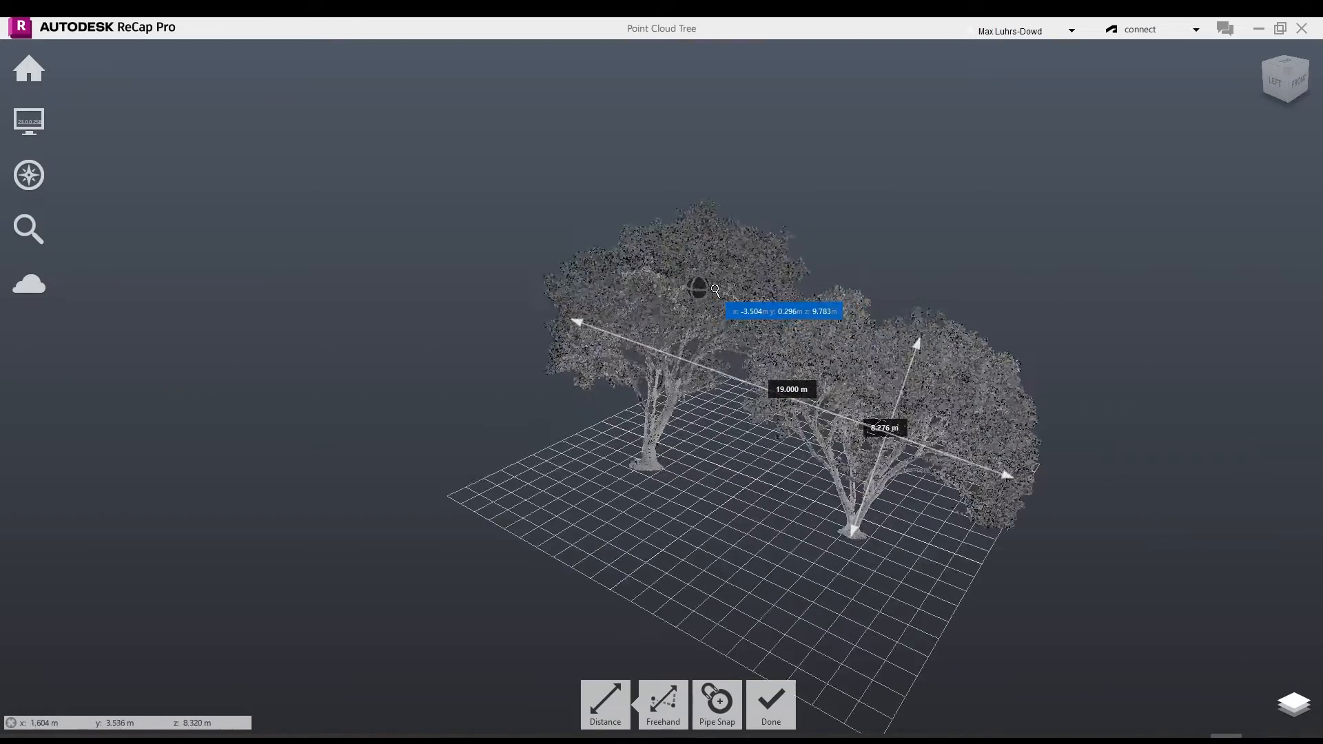
{"action": "scroll", "coordinate": [715, 291], "scroll_direction": "up", "scroll_amount": 2}
{"action": "mouse_move", "coordinate": [735, 559]}
{"action": "middle_mouse_down", "text": "shift"}
{"action": "mouse_move", "coordinate": [724, 531]}
{"action": "mouse_move", "coordinate": [725, 543]}
{"action": "middle_mouse_up", "text": "shift"}
{"action": "left_click", "coordinate": [762, 712]}
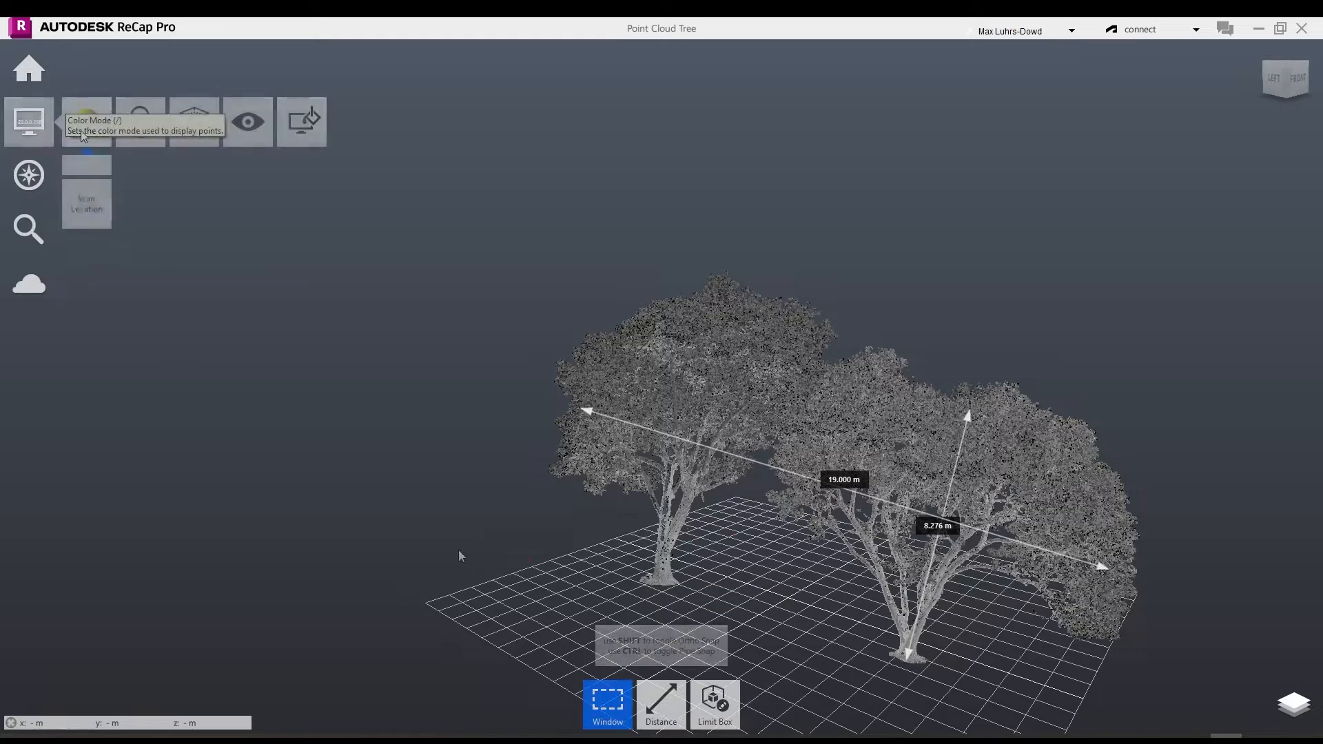
Preview the point cloud in the Elevation, Intensity, Normal and Scan Location color modes.
{"action": "left_click", "coordinate": [88, 236]}
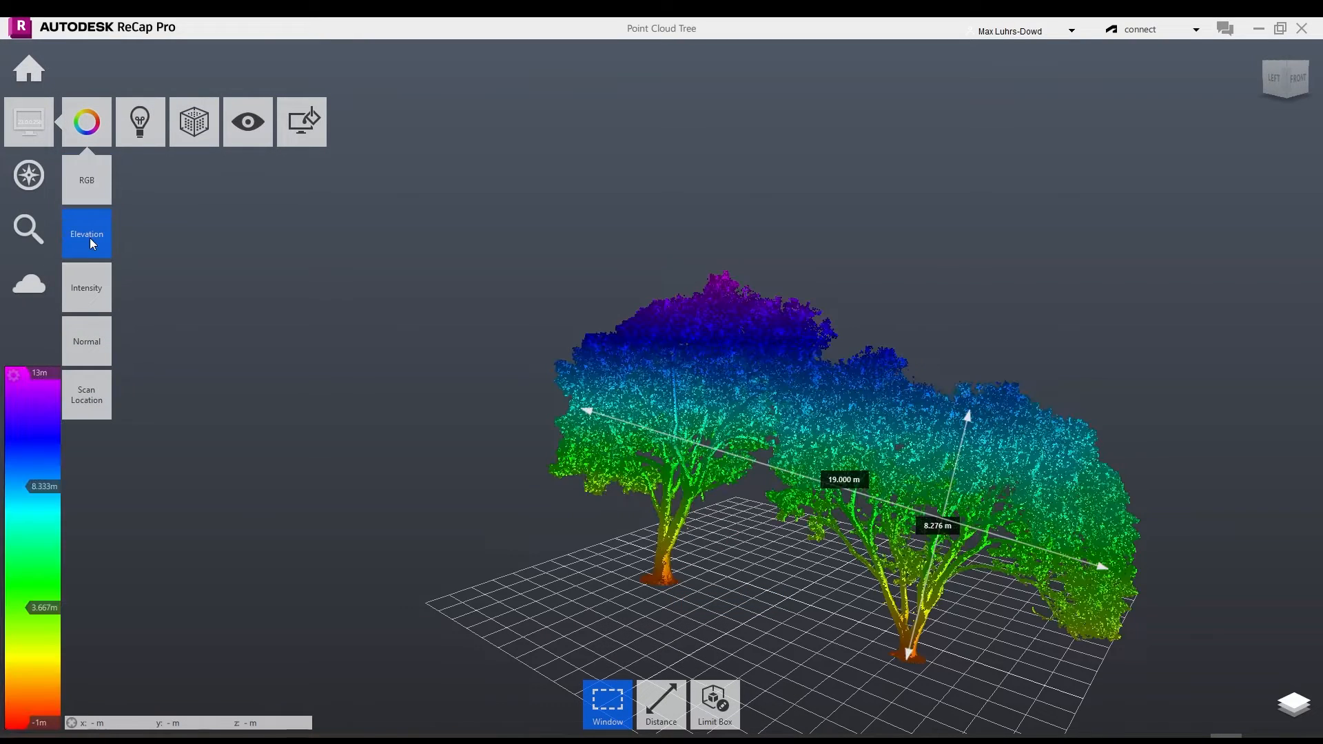
{"action": "left_click", "coordinate": [95, 303]}
{"action": "left_click", "coordinate": [84, 345]}
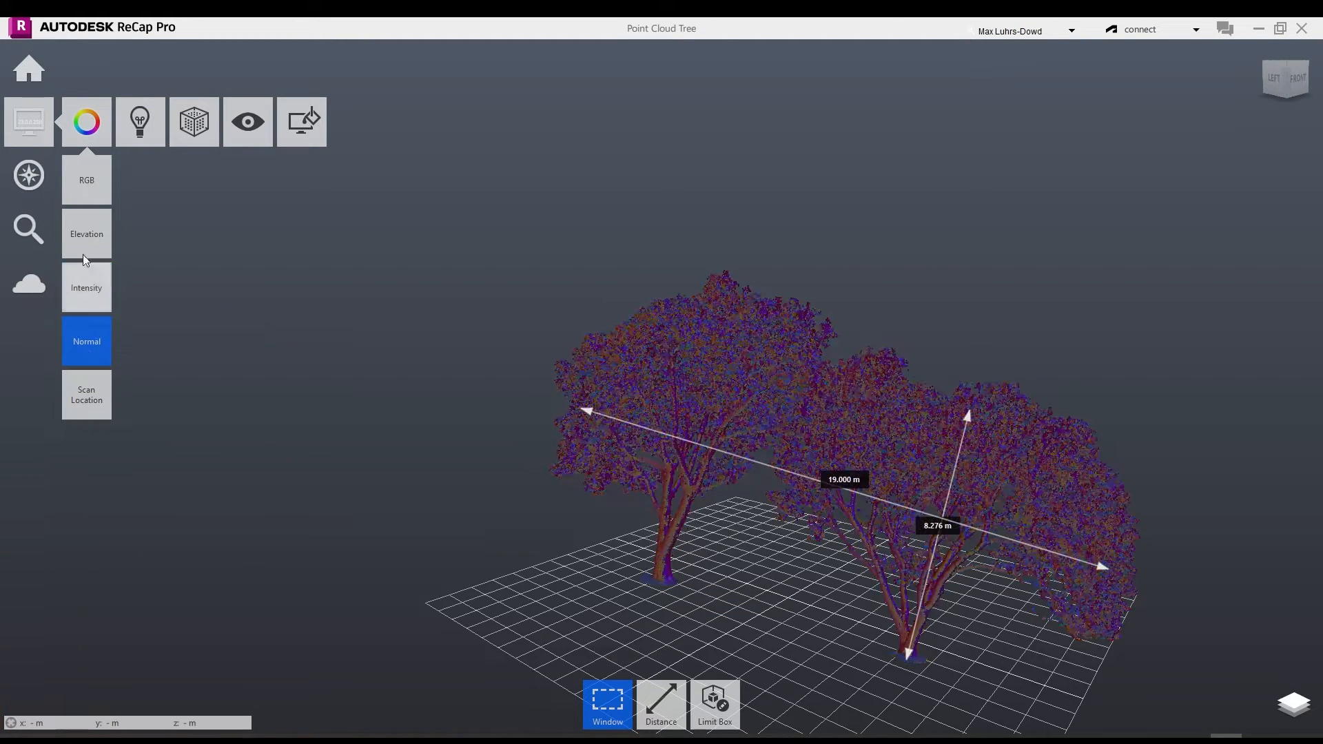
{"action": "left_click", "coordinate": [82, 396]}
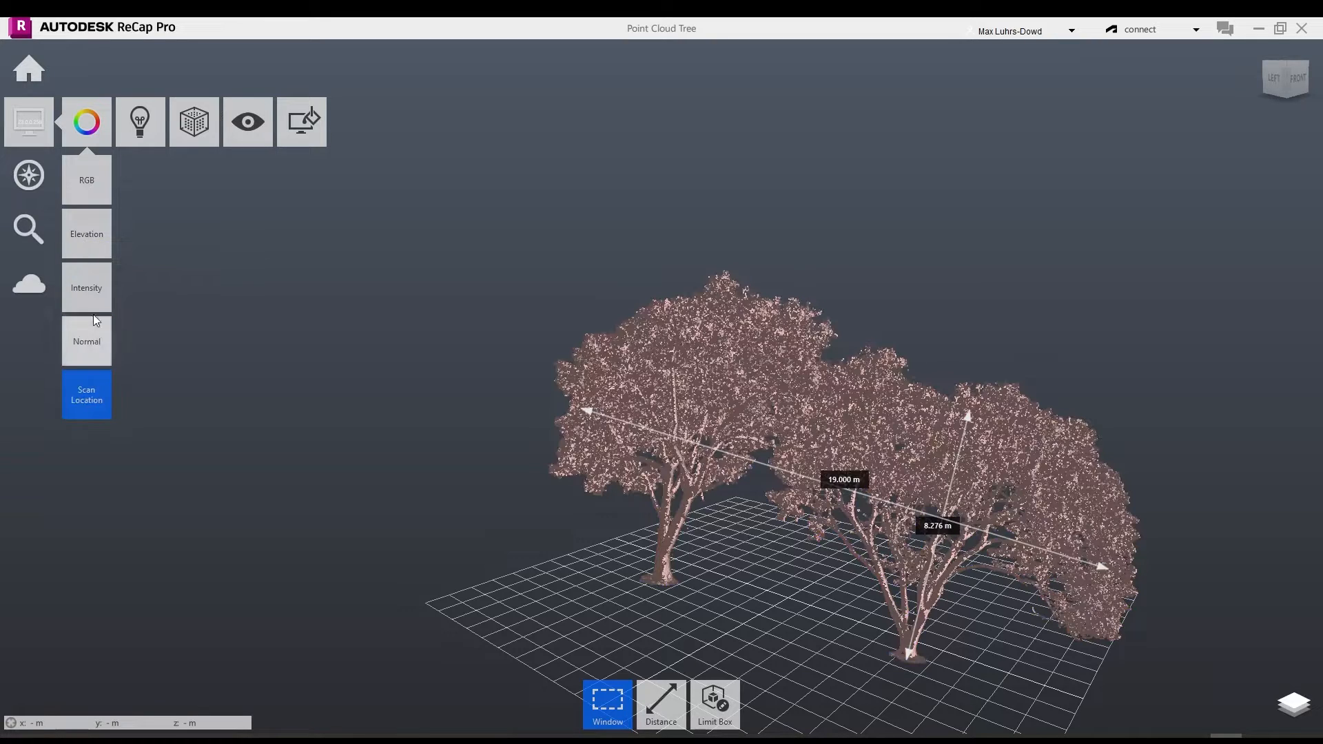
Color the points by Elevation with a new gradient based on the Reds scheme, recoloring its stops to green shades.
{"action": "left_click", "coordinate": [88, 242]}
{"action": "left_click", "coordinate": [13, 375]}
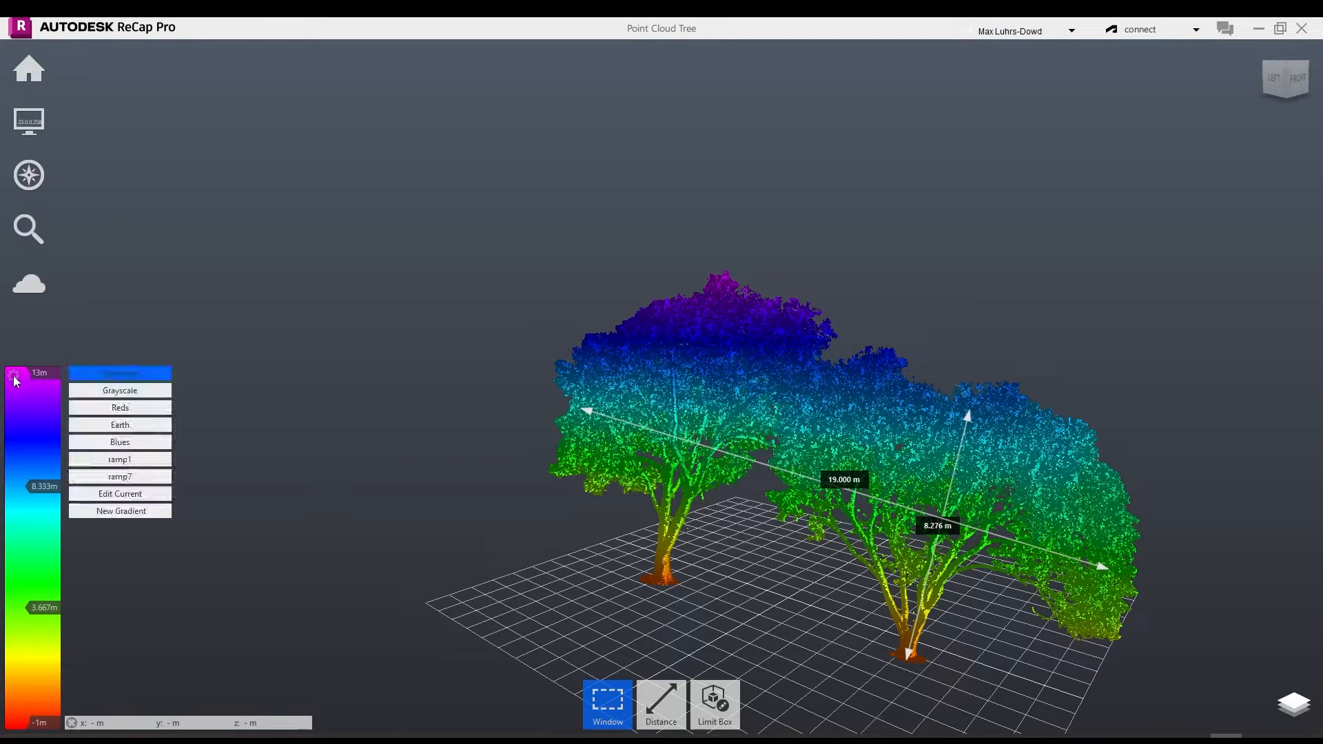
{"action": "left_click", "coordinate": [132, 506]}
{"action": "mouse_move", "coordinate": [95, 379]}
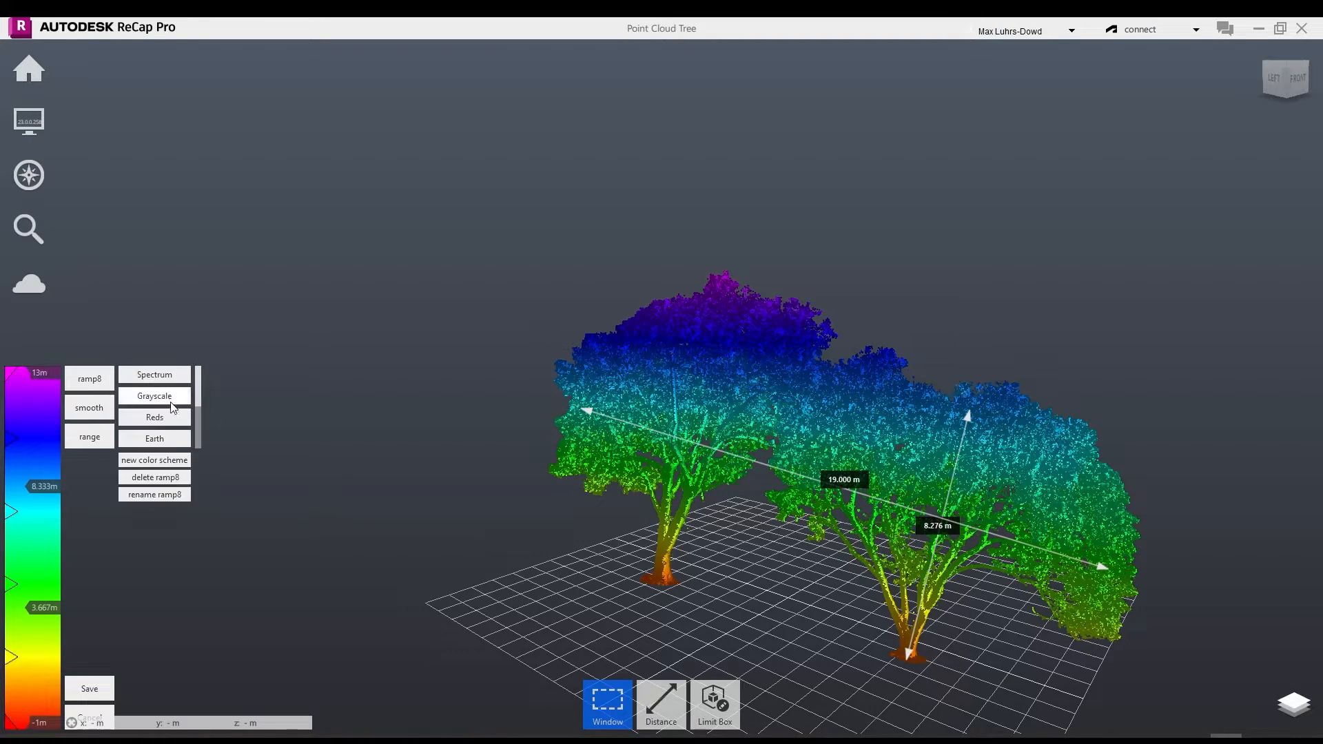
{"action": "left_click", "coordinate": [170, 415]}
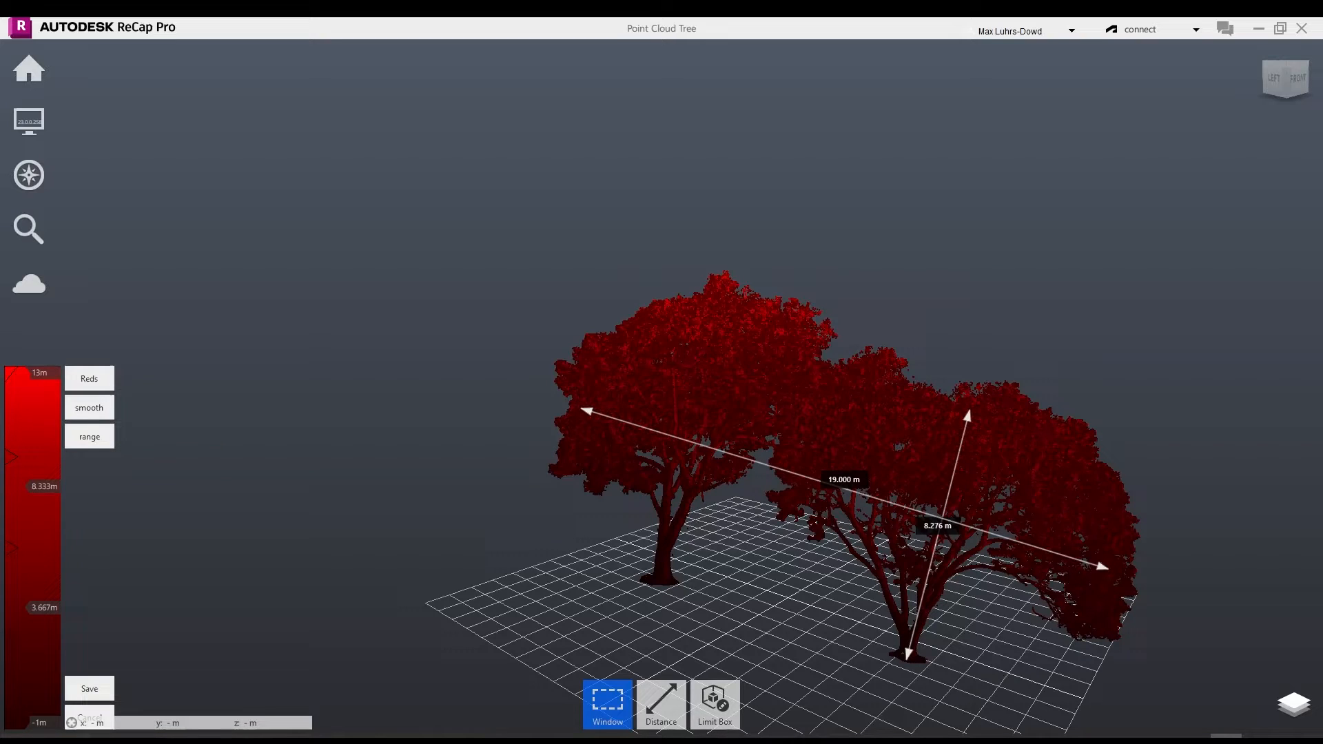
{"action": "left_click", "coordinate": [9, 374]}
{"action": "left_click", "coordinate": [9, 457]}
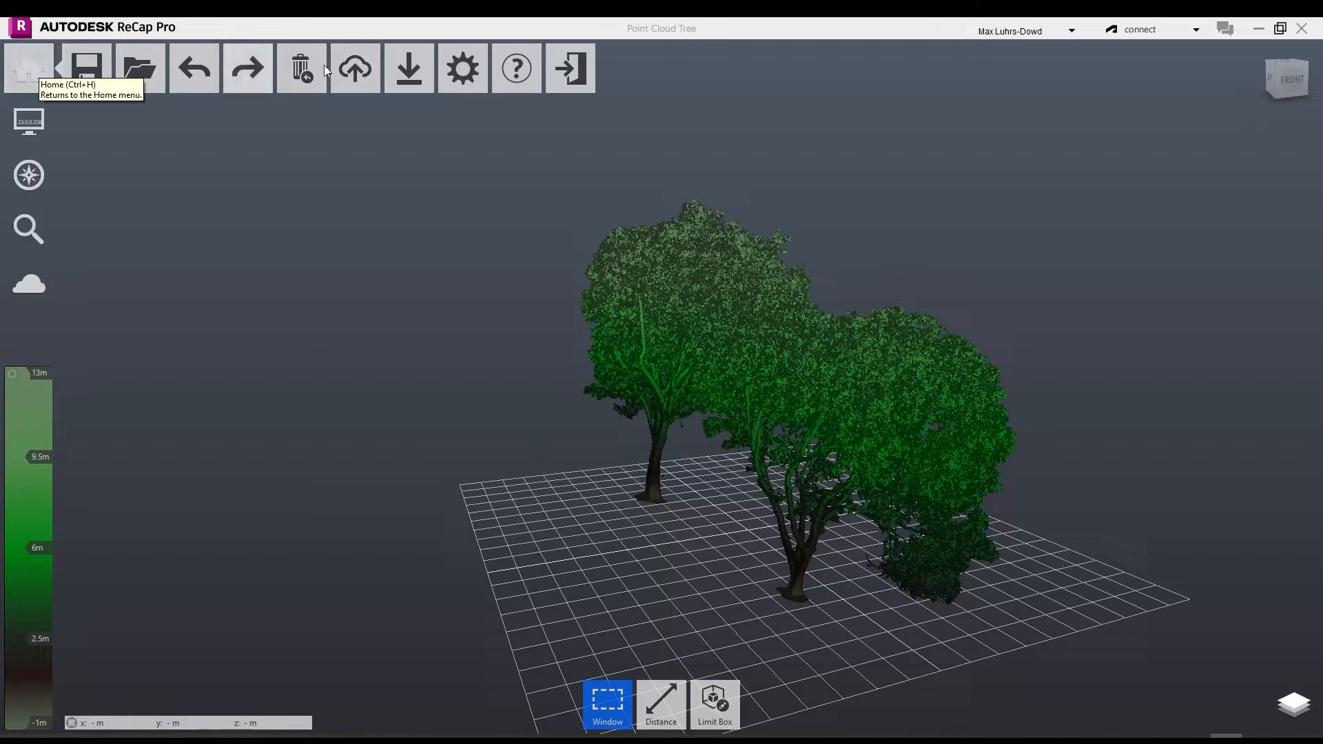
Export the point cloud in the Unified RCS (*.rcs) format, entering a file name that begins with Tree_.
{"action": "mouse_move", "coordinate": [413, 67]}
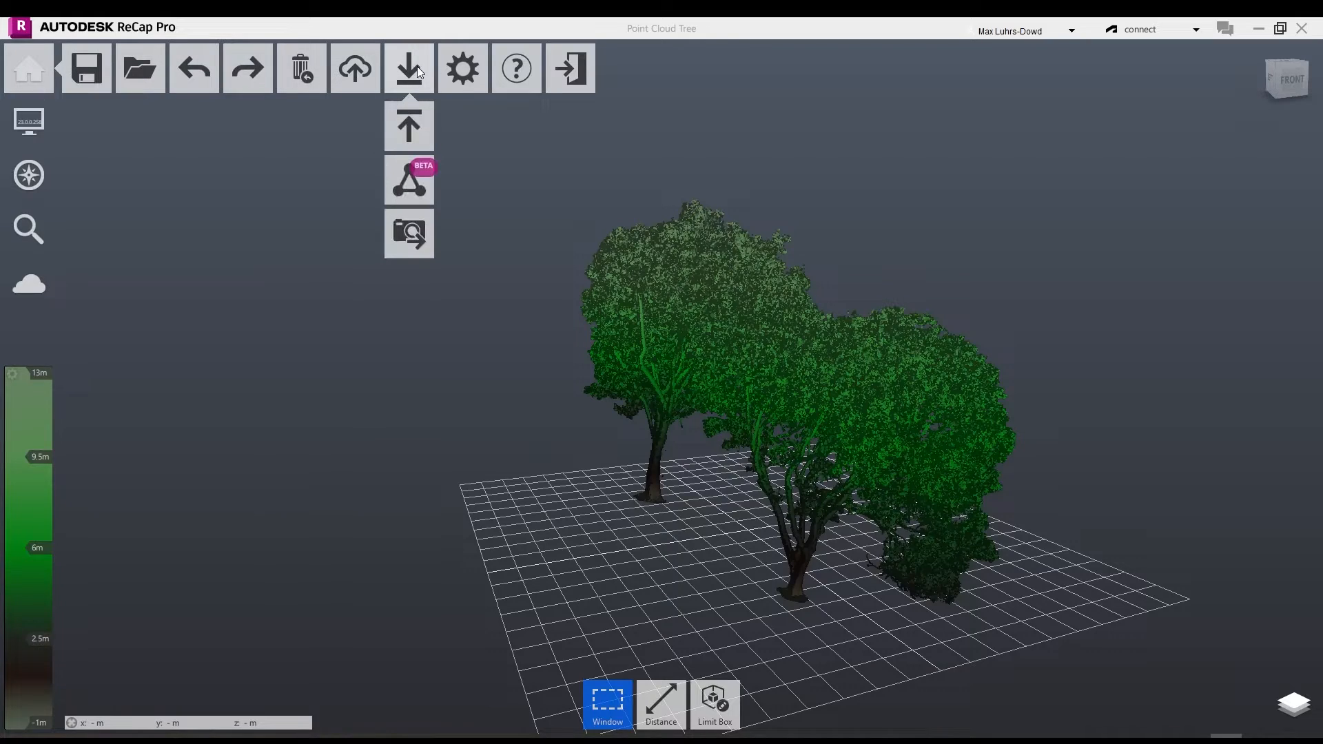
{"action": "left_click", "coordinate": [410, 135]}
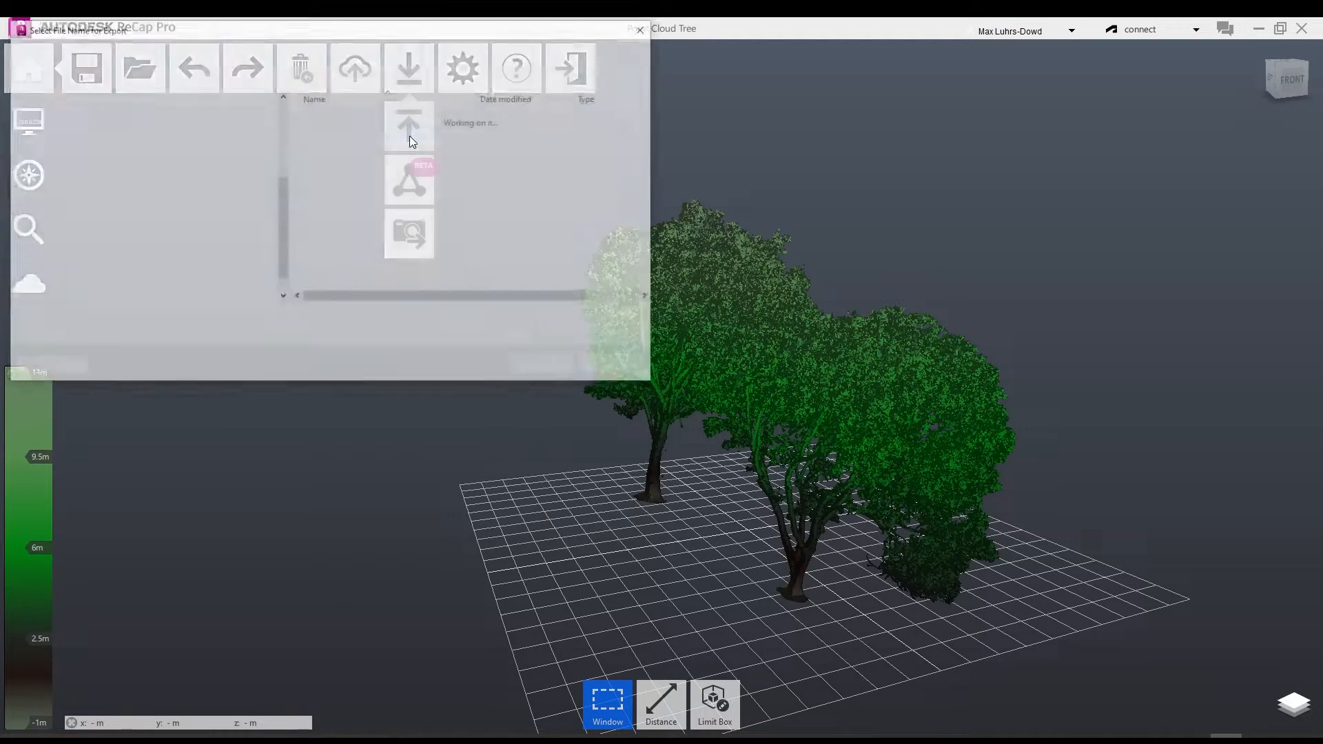
{"action": "left_click", "coordinate": [195, 337]}
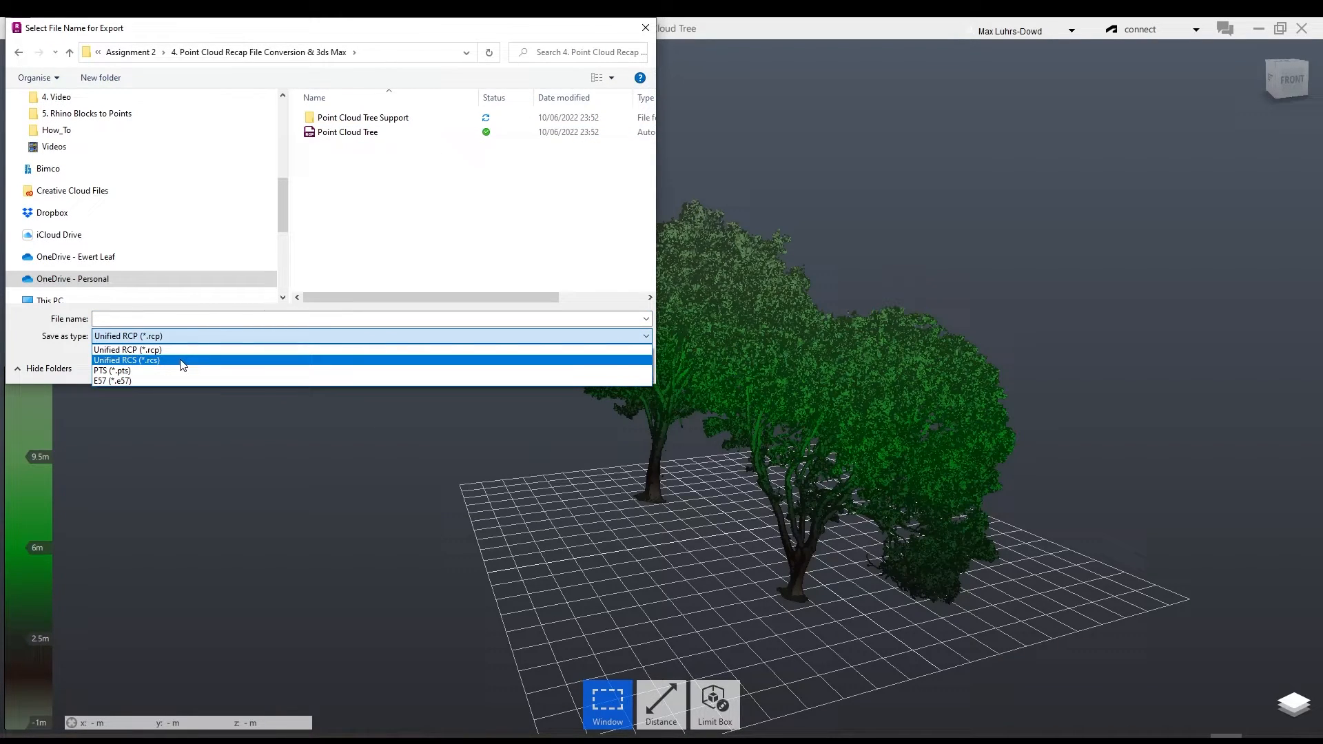
{"action": "left_click", "coordinate": [186, 360]}
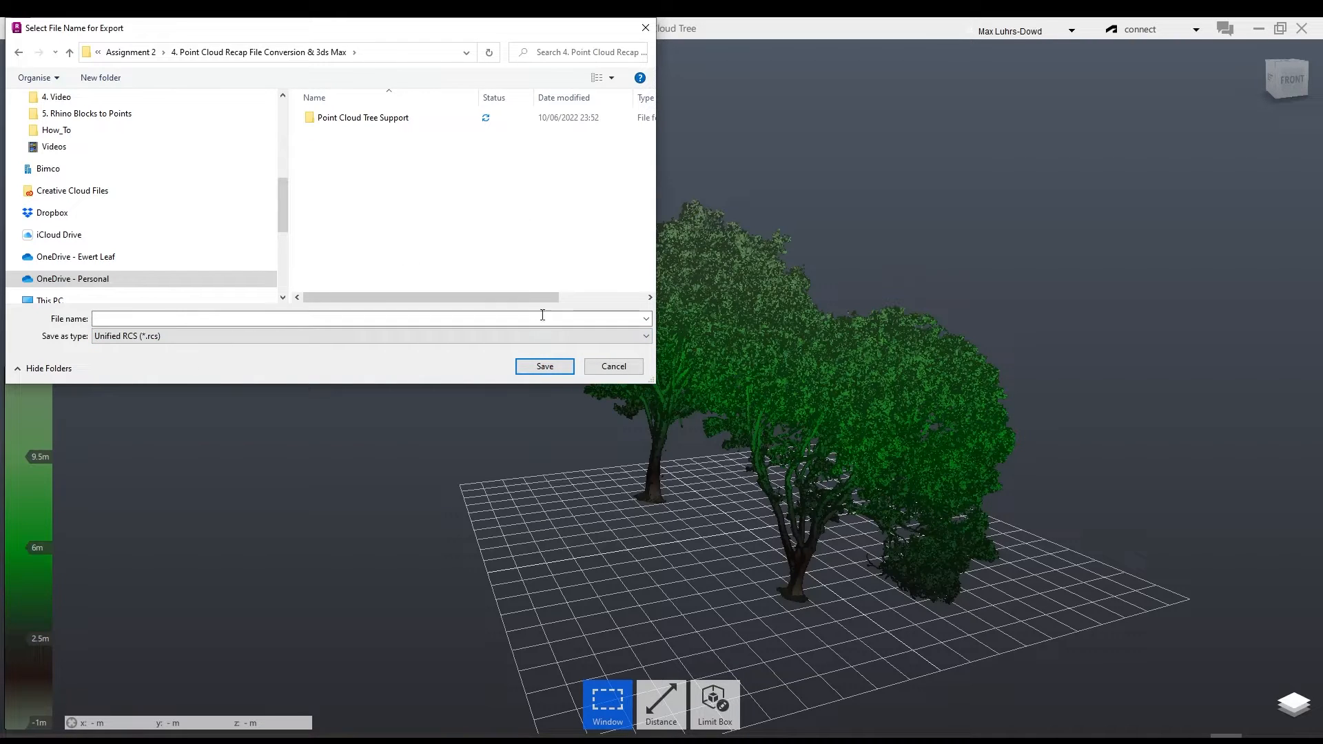
{"action": "left_click", "coordinate": [400, 319]}
{"action": "type", "text": "Tree_"}
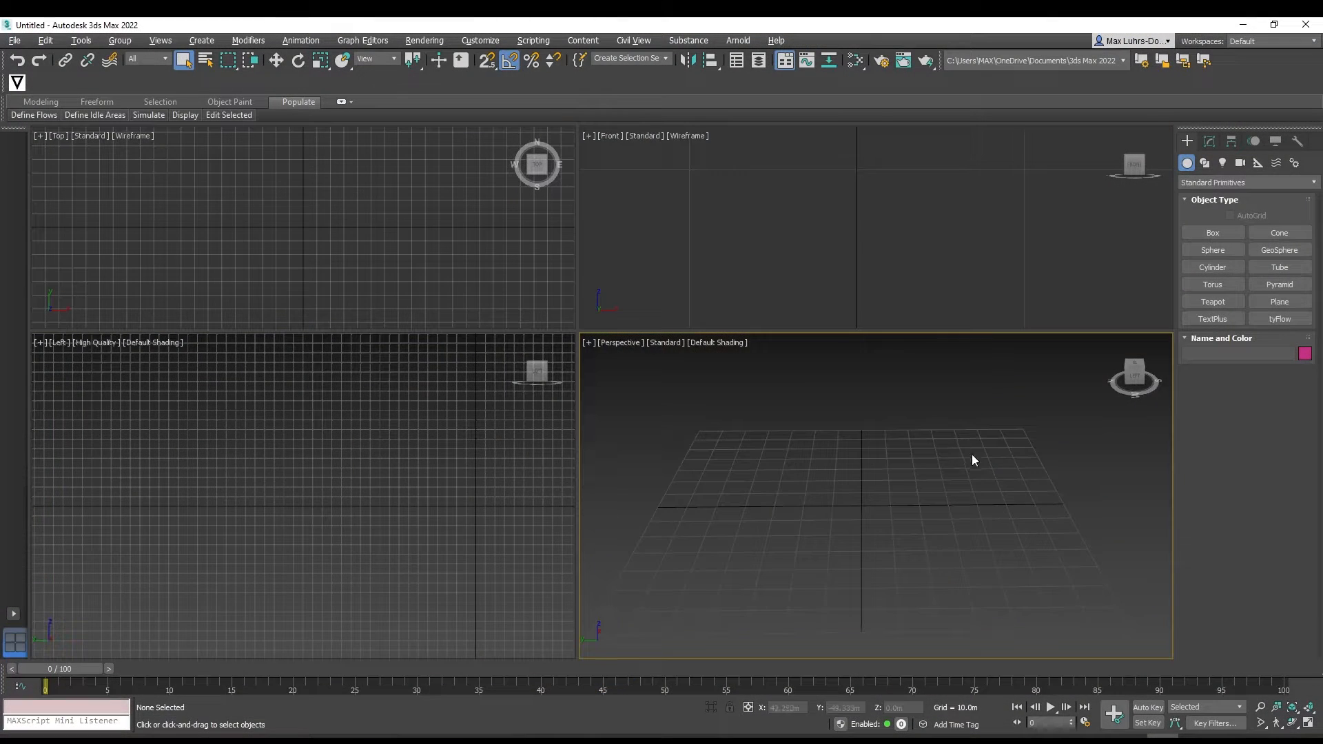
Switch to 3ds Max and place a PointCloud object from Point Cloud Objects at the origin in the Top viewport.
{"action": "right_click", "coordinate": [982, 455]}
{"action": "left_click", "coordinate": [916, 456]}
{"action": "middle_click_drag", "start_coordinate": [925, 390], "coordinate": [895, 390]}
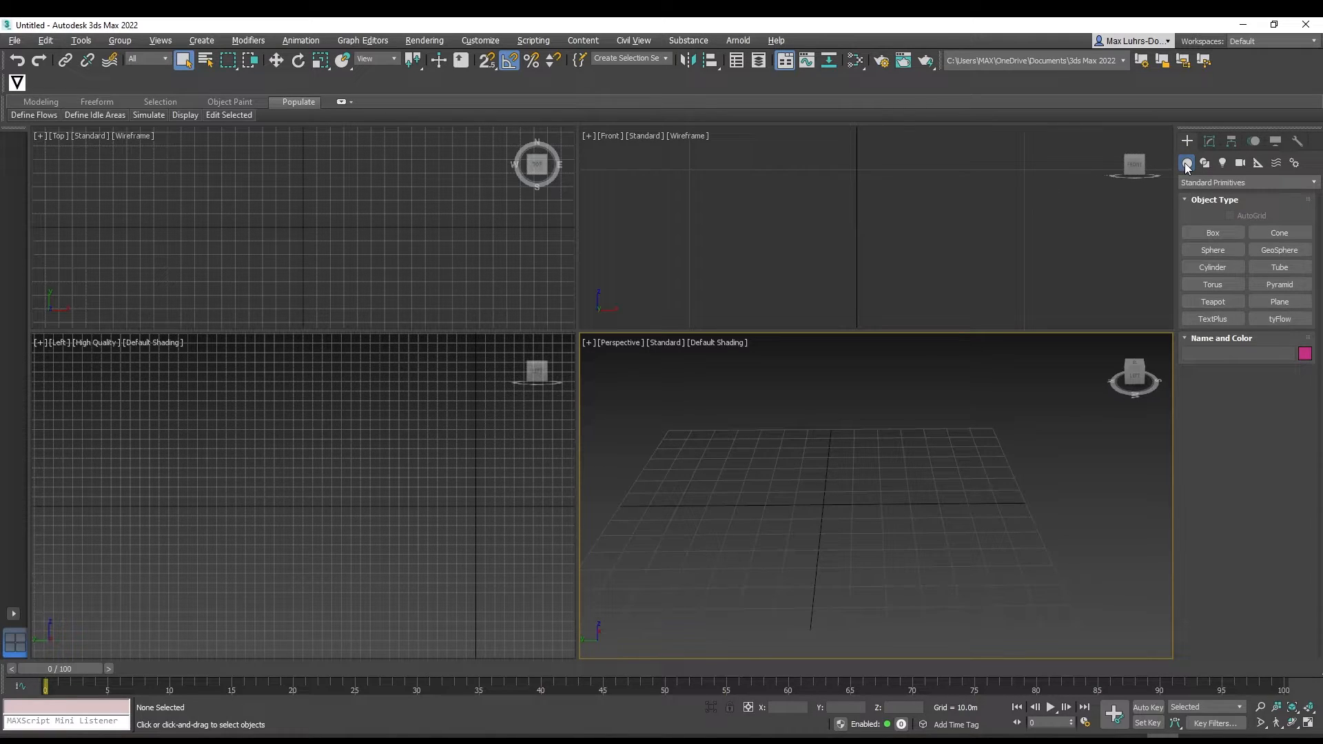
{"action": "left_click", "coordinate": [1224, 185]}
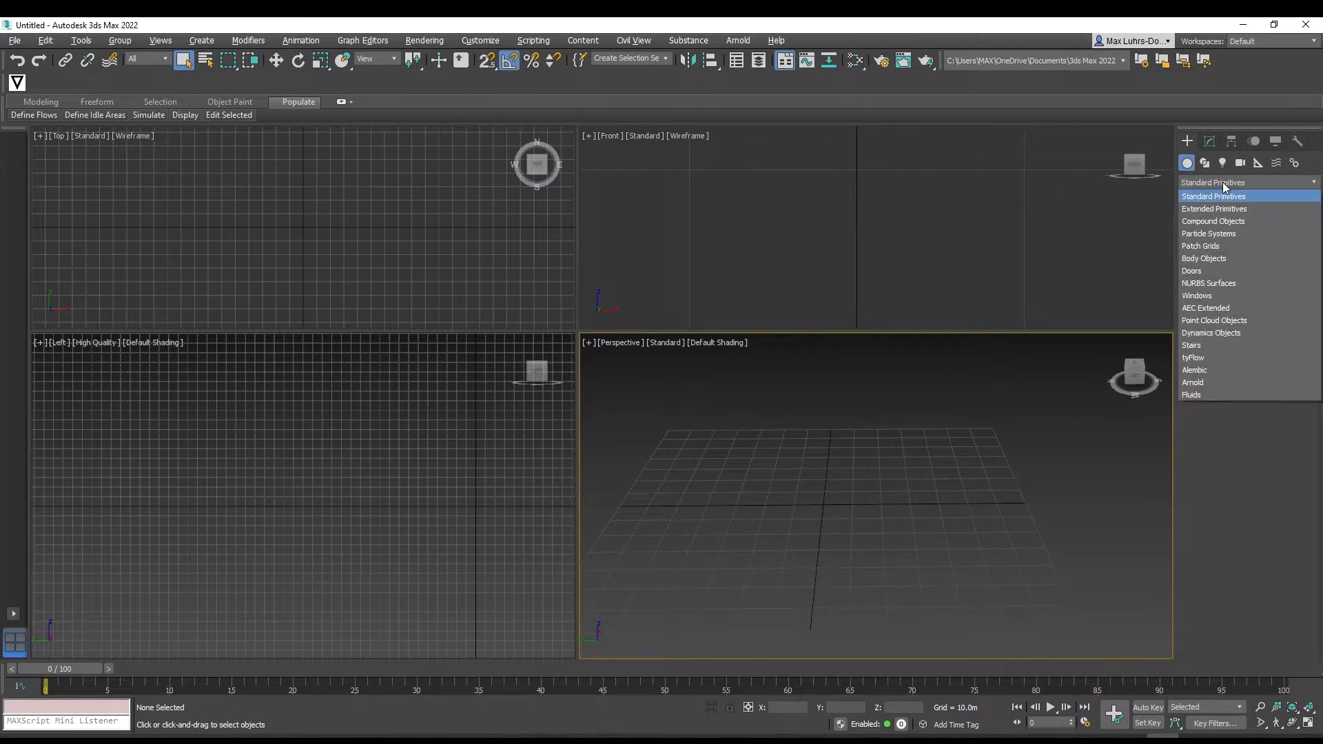
{"action": "left_click", "coordinate": [1263, 322]}
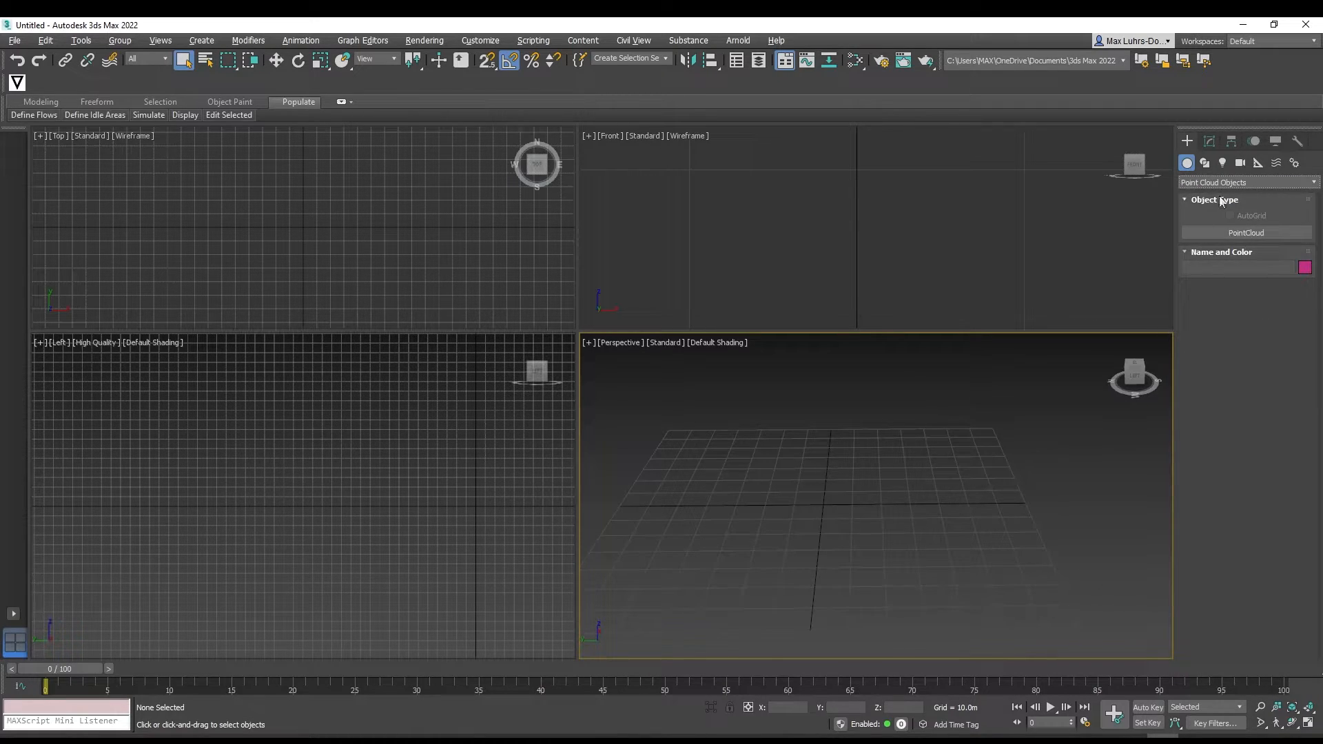
{"action": "left_click", "coordinate": [1225, 235]}
{"action": "left_click", "coordinate": [1232, 235]}
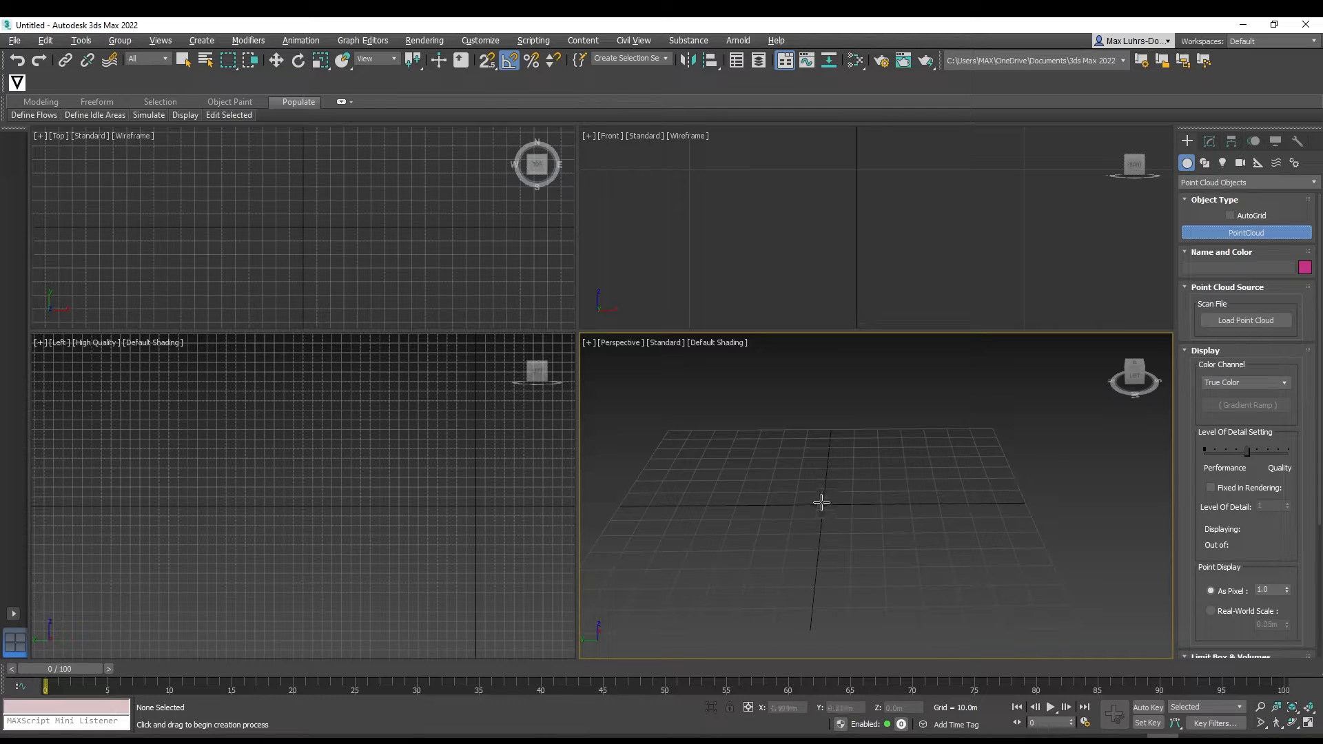
{"action": "scroll", "coordinate": [830, 458], "scroll_direction": "down", "scroll_amount": 3}
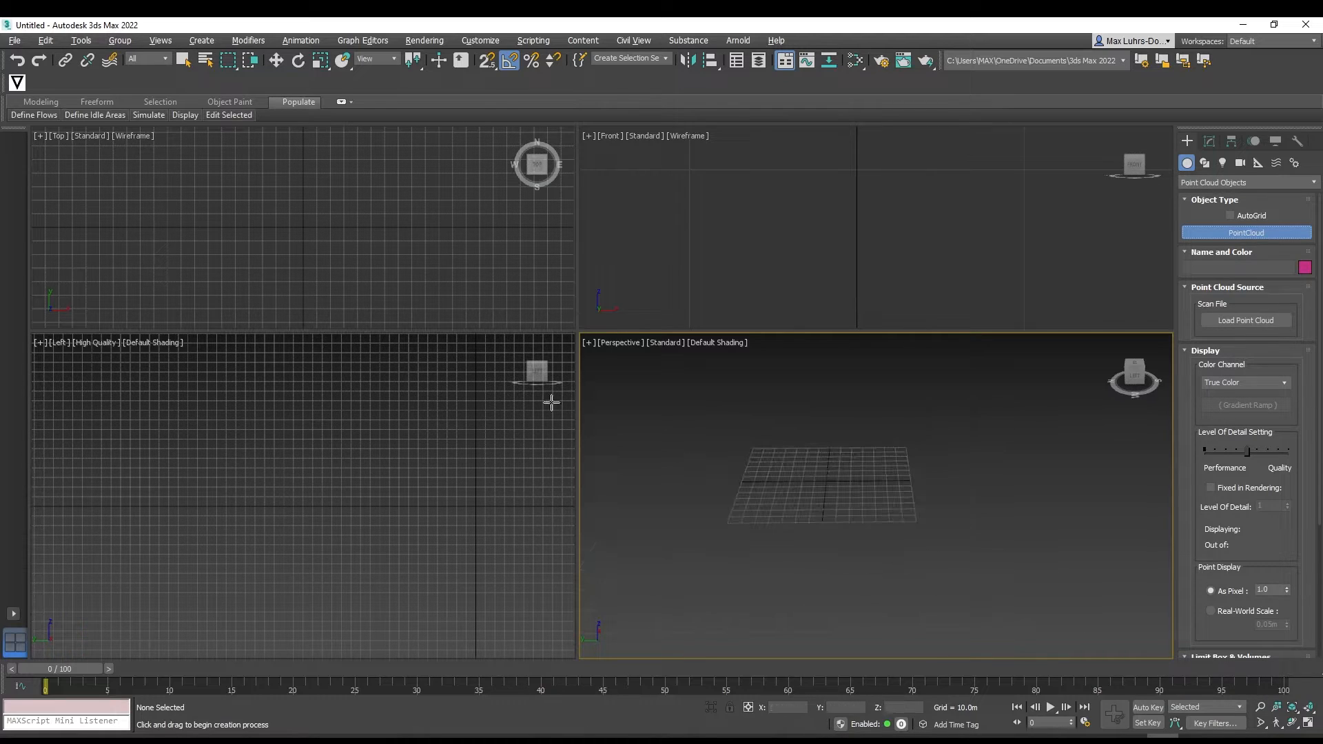
{"action": "scroll", "coordinate": [336, 268], "scroll_direction": "down", "scroll_amount": 5}
{"action": "scroll", "coordinate": [331, 262], "scroll_direction": "down", "scroll_amount": 3}
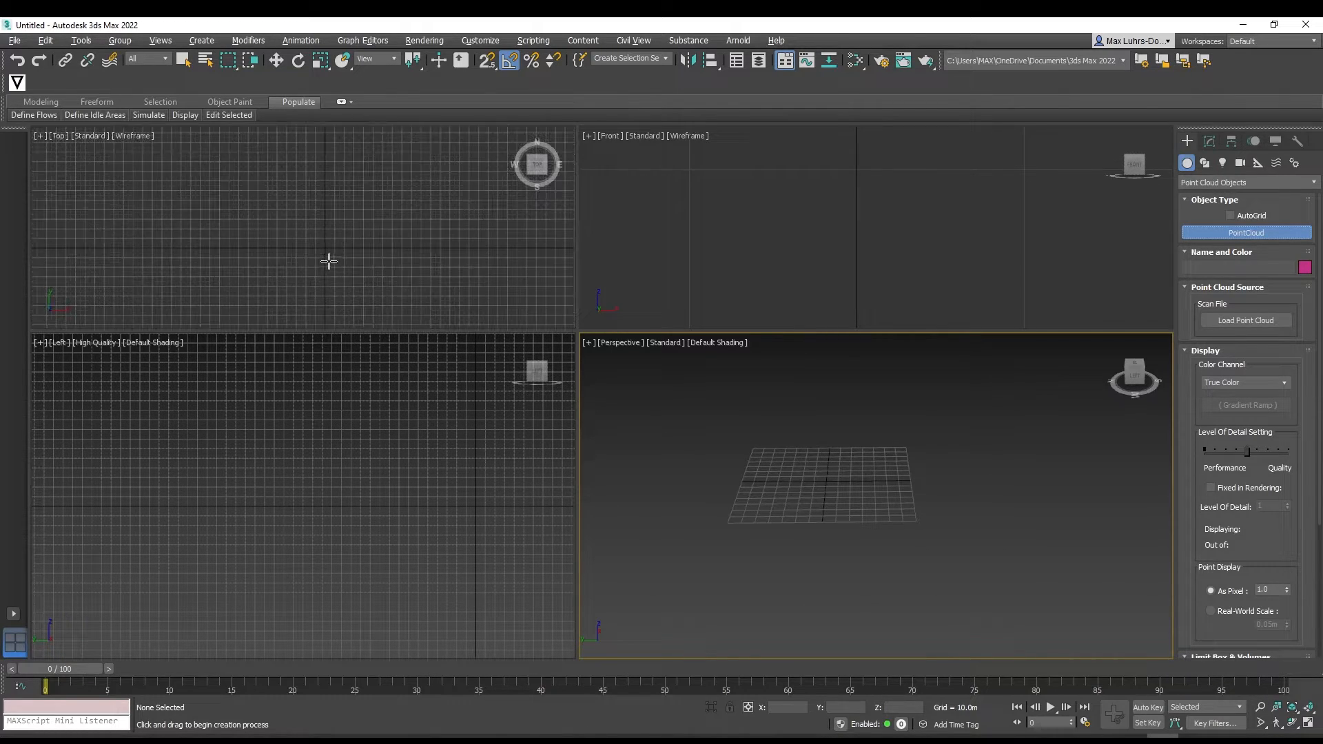
{"action": "left_click", "coordinate": [326, 246]}
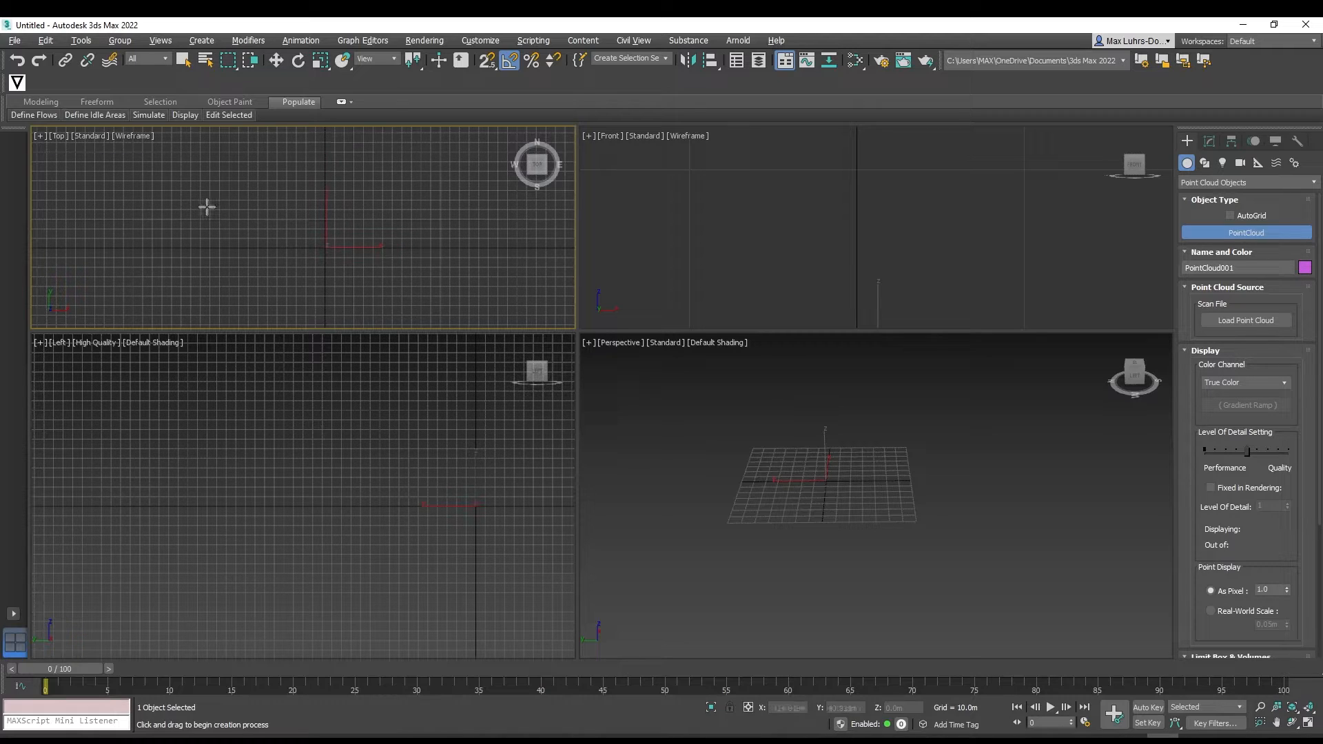
Show the scene object list and rename the new point cloud object as Tree_Scan.
{"action": "left_click", "coordinate": [737, 60]}
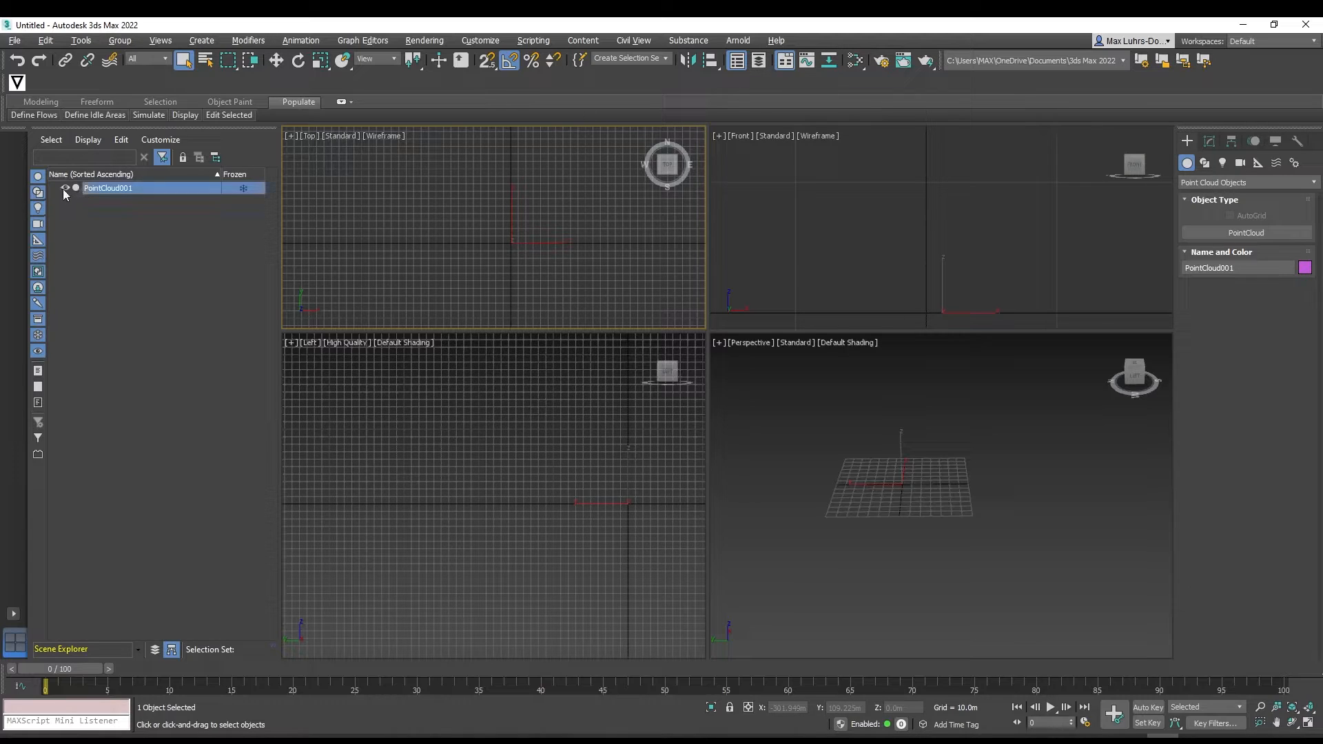
{"action": "left_click", "coordinate": [244, 189]}
{"action": "left_click", "coordinate": [146, 218]}
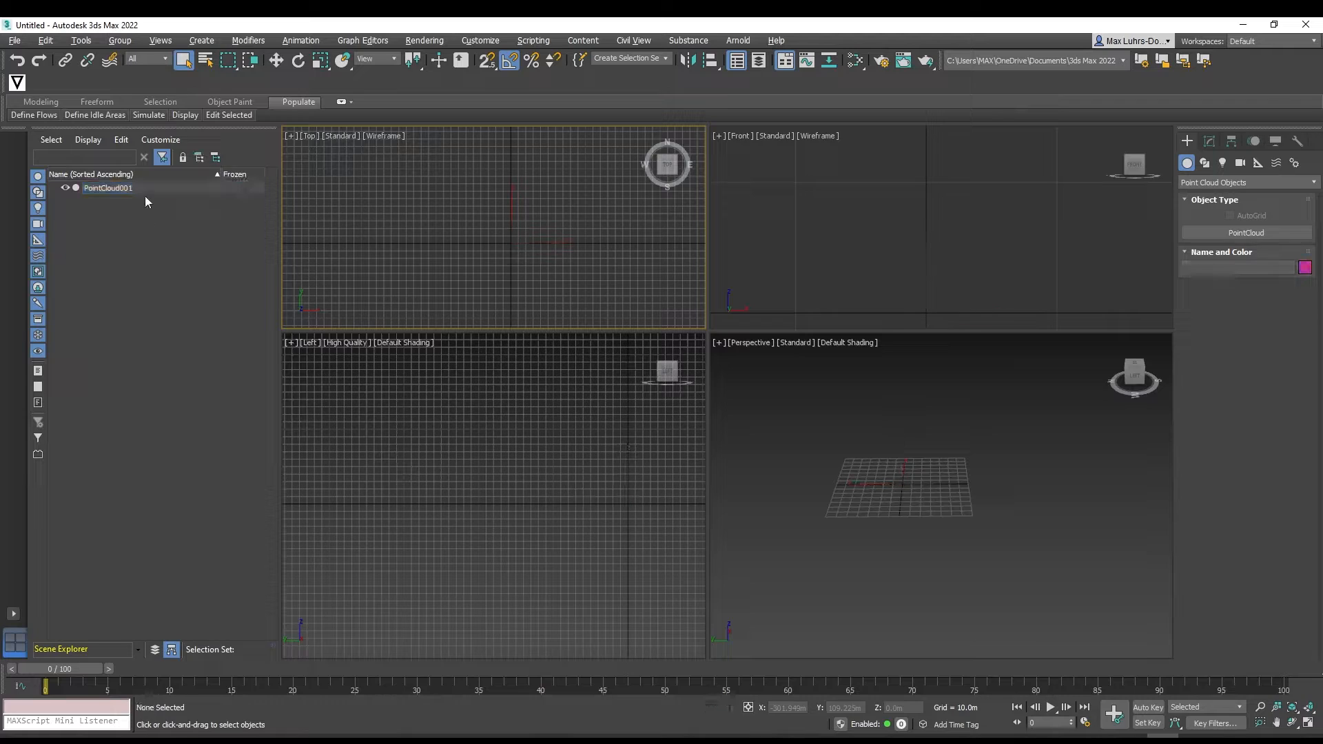
{"action": "left_click", "coordinate": [123, 188]}
{"action": "left_click", "coordinate": [118, 187]}
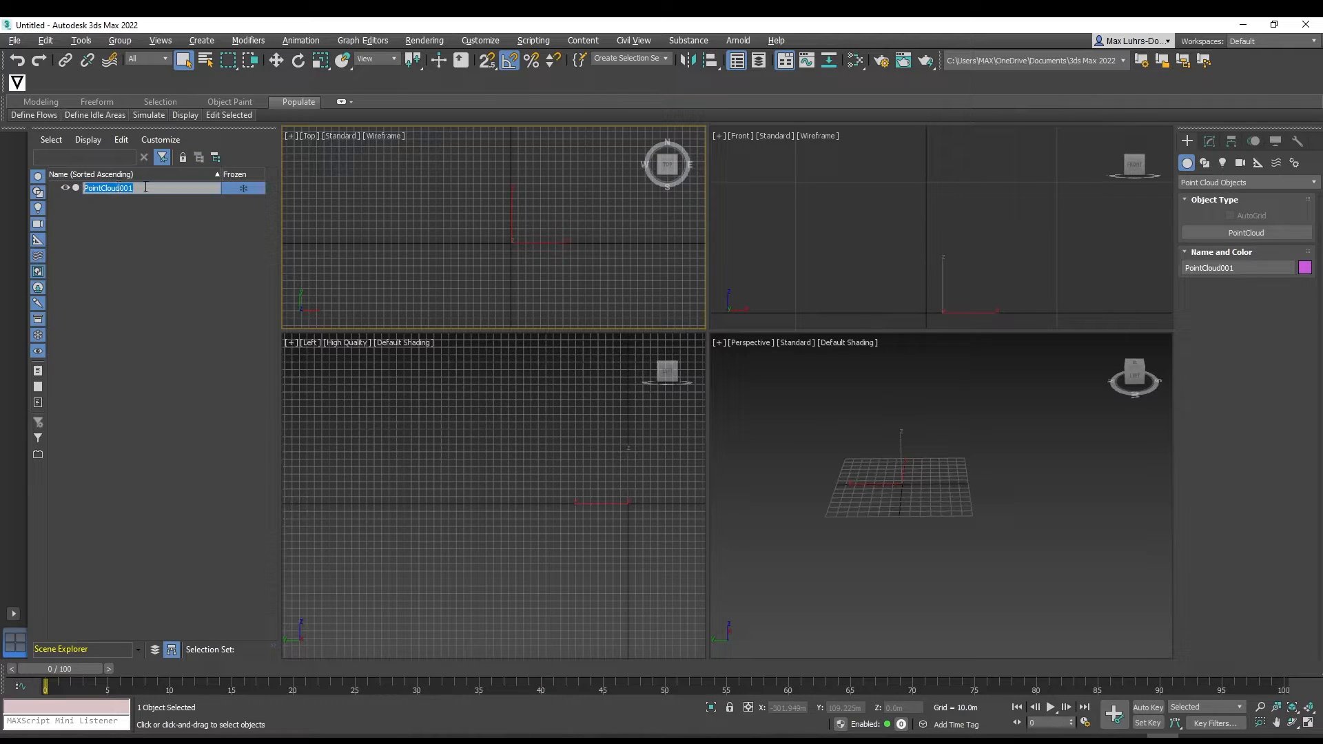
{"action": "type", "text": "Tree_Scan"}
{"action": "key", "text": "Return"}
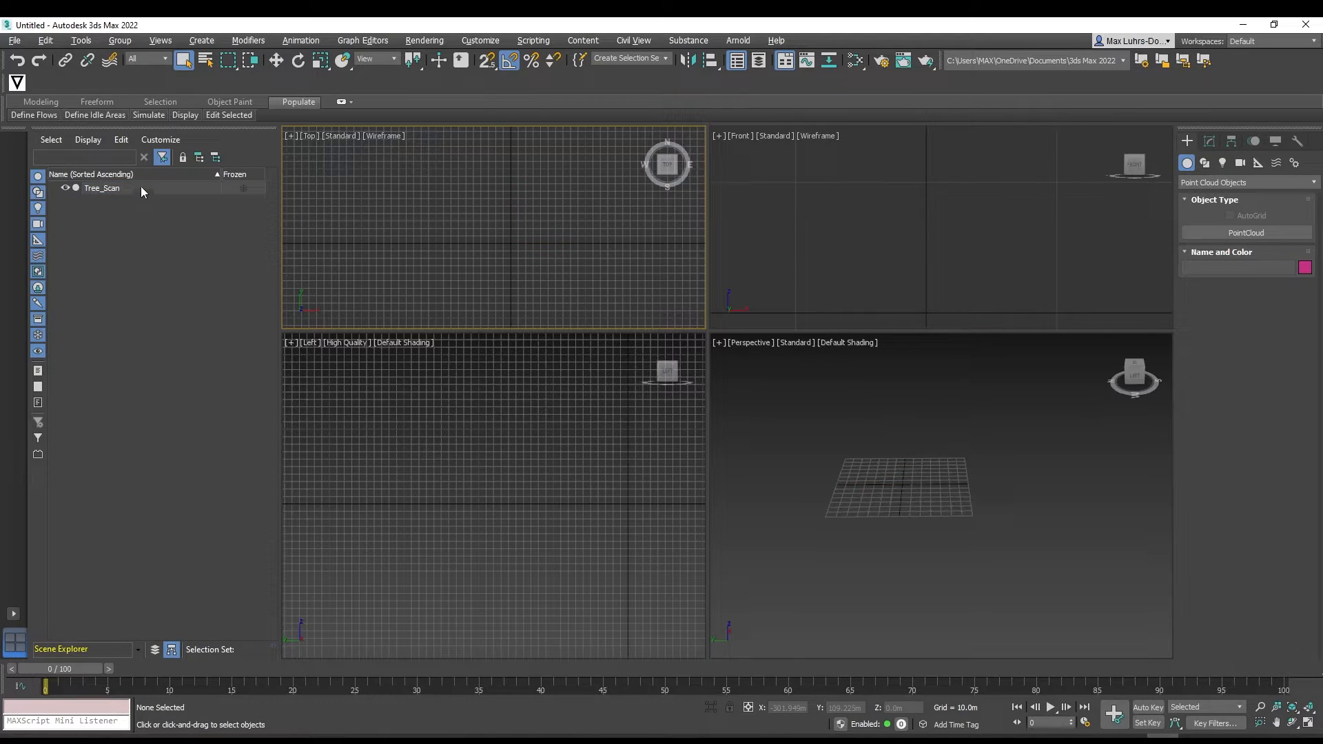
Try selecting Tree_Scan by its name and with a selection window in the Top viewport.
{"action": "left_click", "coordinate": [143, 192]}
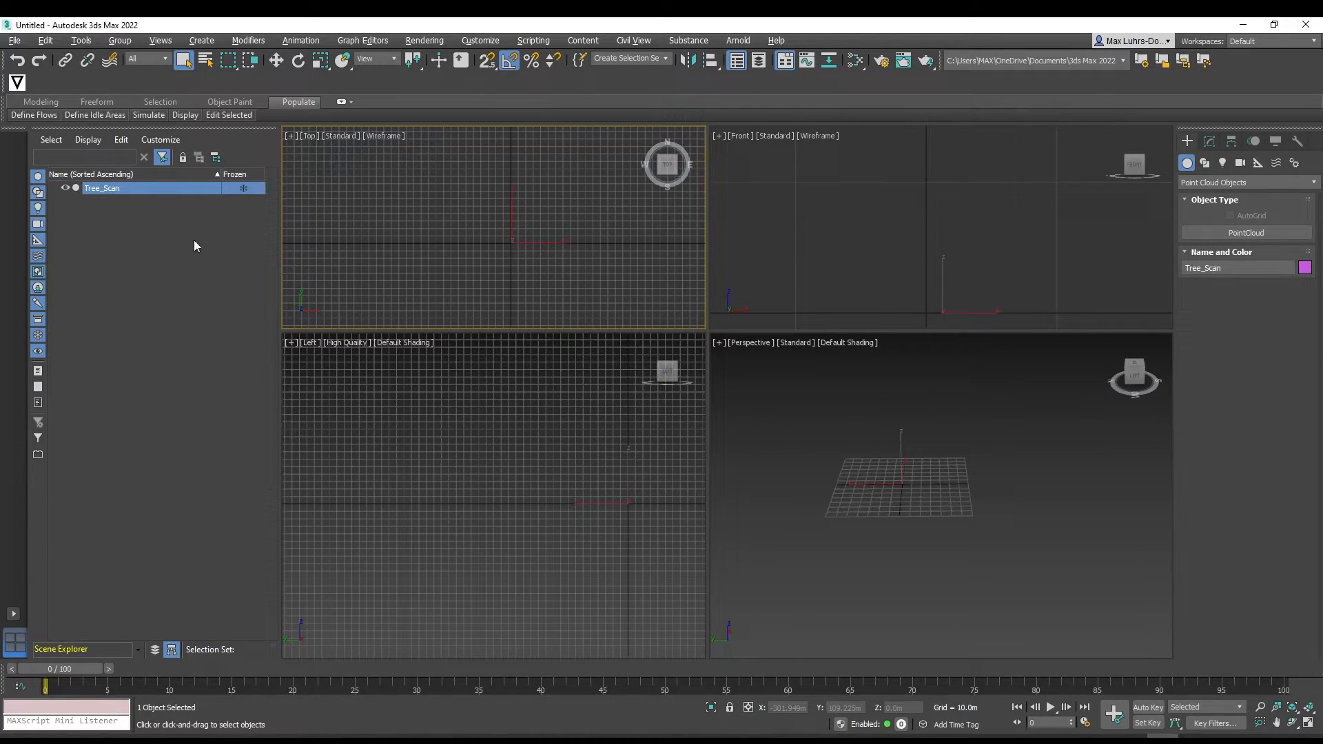
{"action": "left_click", "coordinate": [355, 245]}
{"action": "left_click_drag", "start_coordinate": [521, 283], "coordinate": [437, 187]}
{"action": "left_click", "coordinate": [526, 285]}
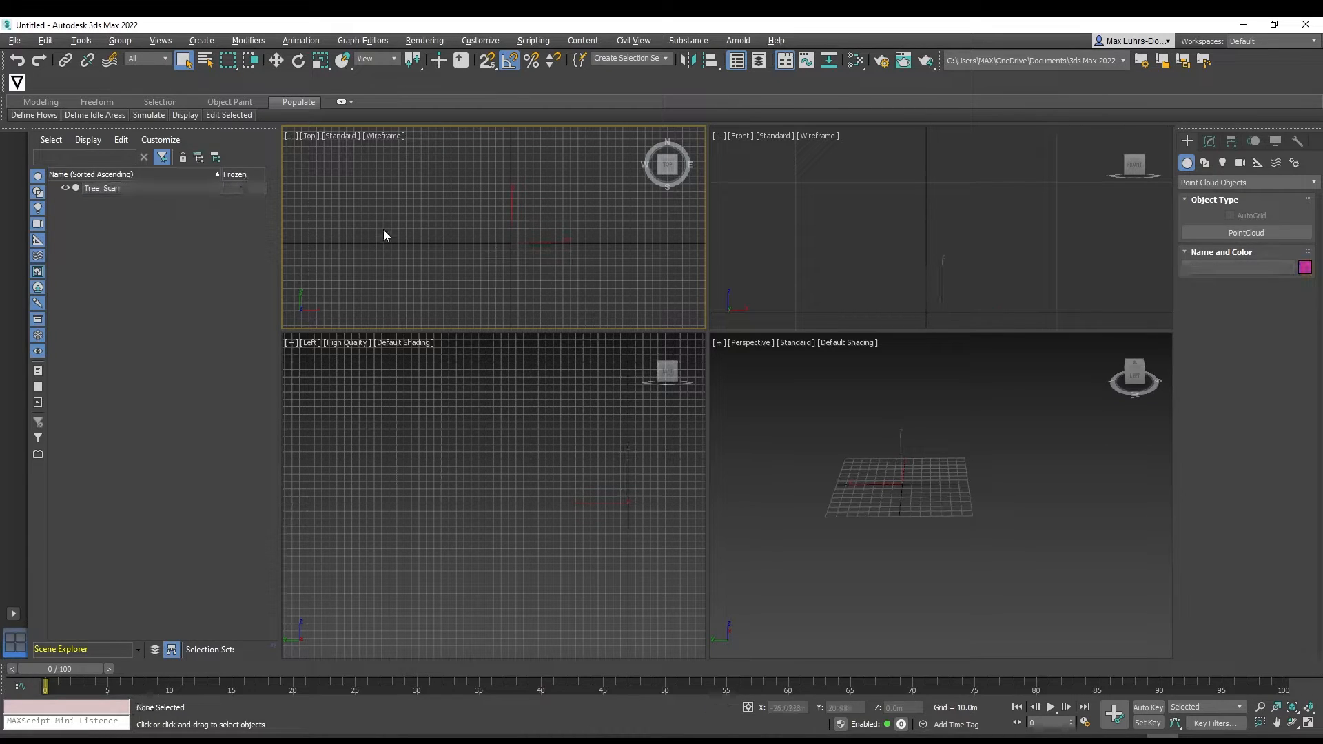
Load the Point Cloud Tree ReCap project from the "4. Point Cloud Recap File Conversion & 3ds Max" folder into Tree_Scan.
{"action": "left_click", "coordinate": [137, 193]}
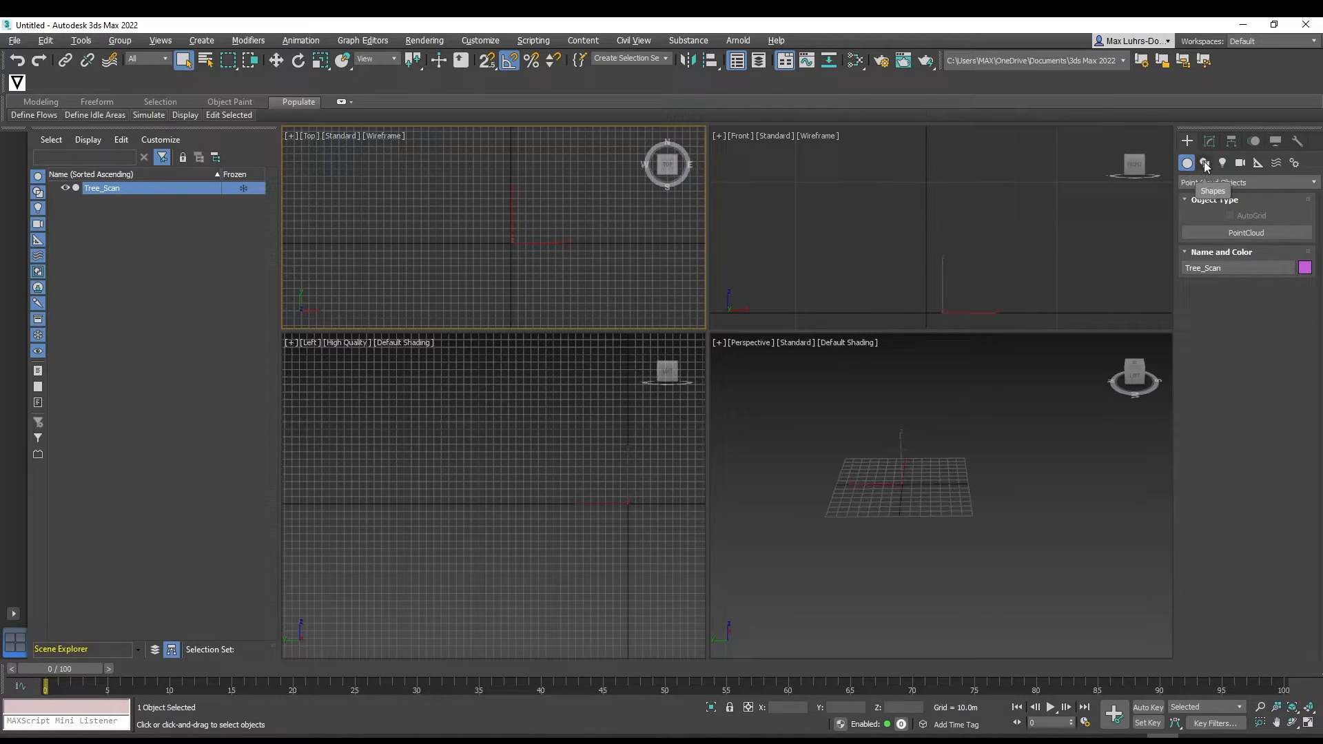
{"action": "left_click", "coordinate": [1210, 145]}
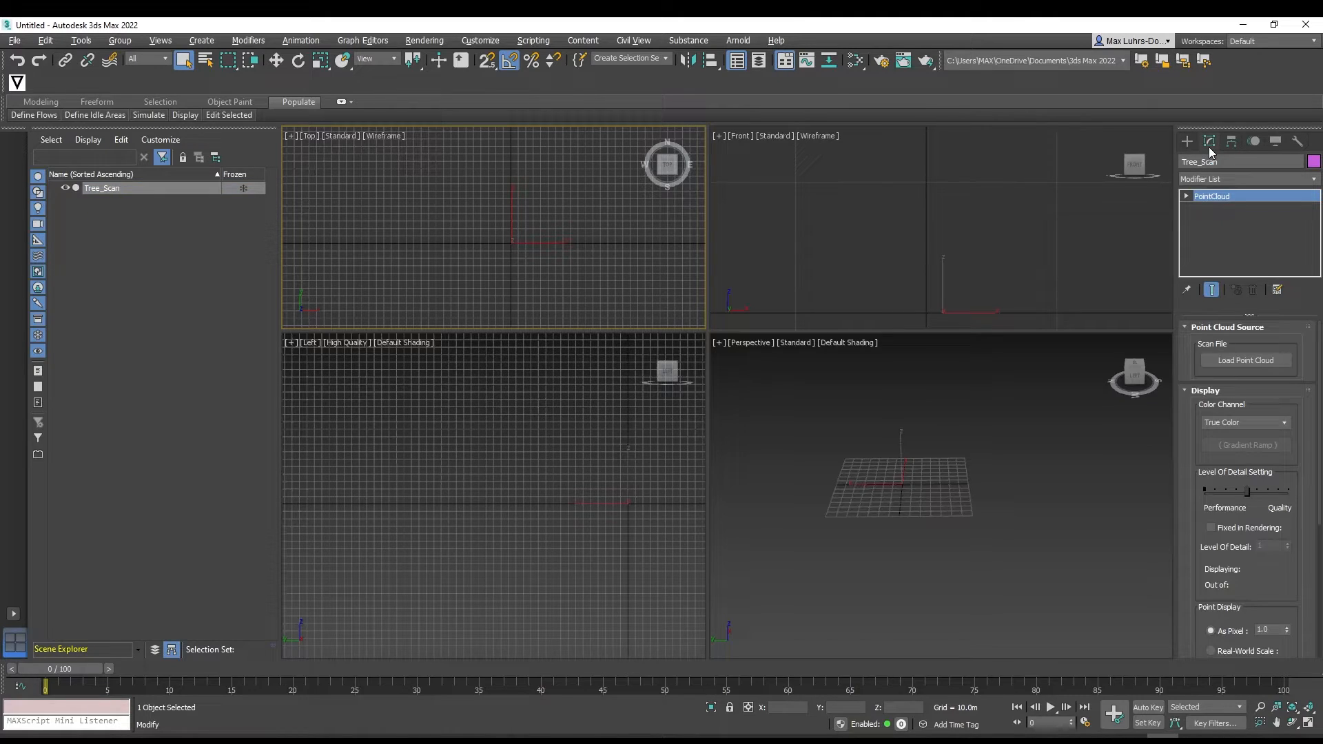
{"action": "left_click", "coordinate": [1246, 360]}
{"action": "left_click", "coordinate": [390, 154]}
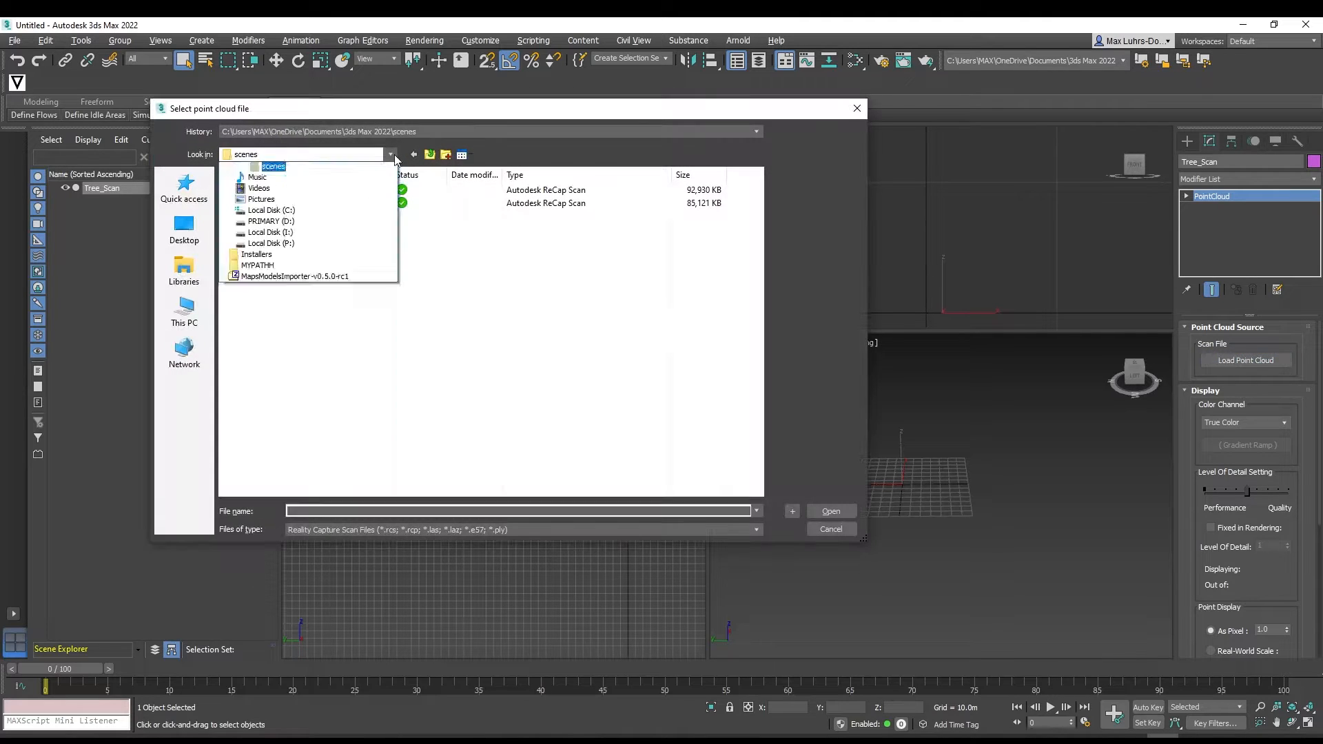
{"action": "left_click", "coordinate": [274, 234]}
{"action": "double_click", "coordinate": [308, 354]}
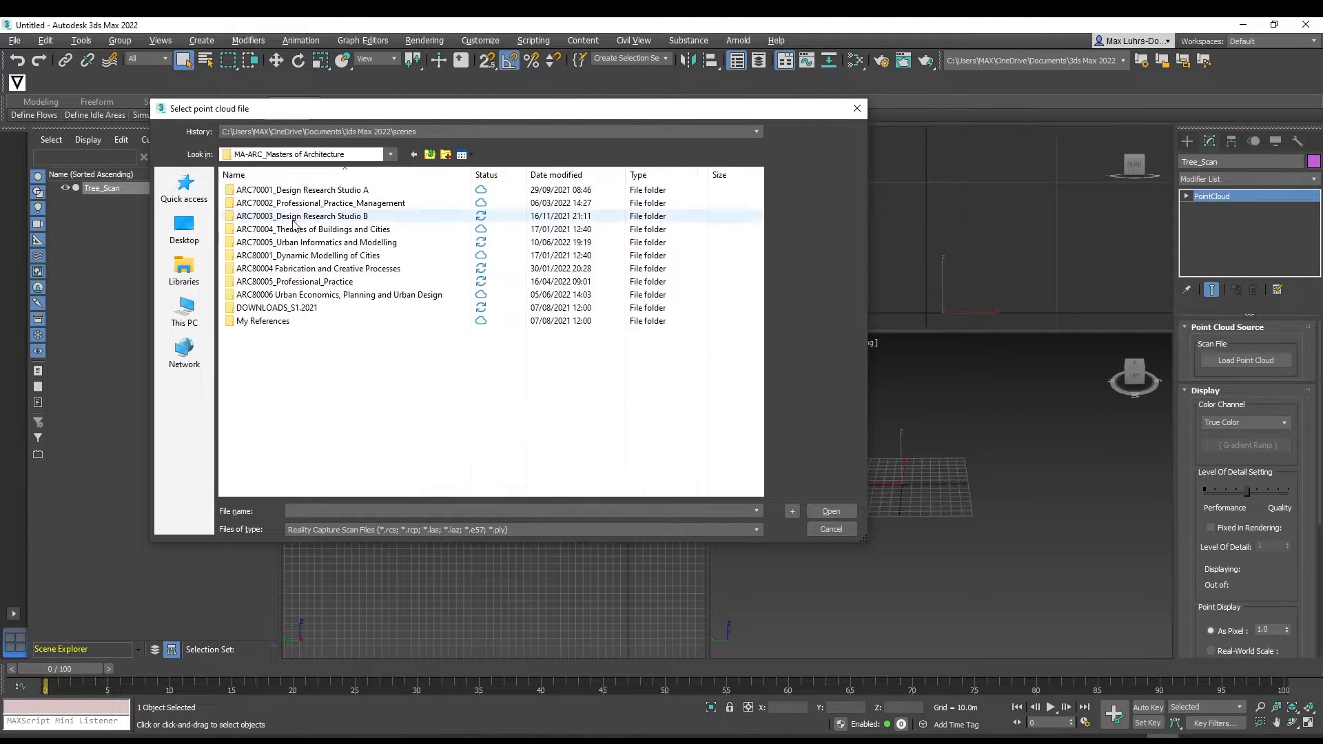
{"action": "double_click", "coordinate": [300, 255]}
{"action": "double_click", "coordinate": [303, 229]}
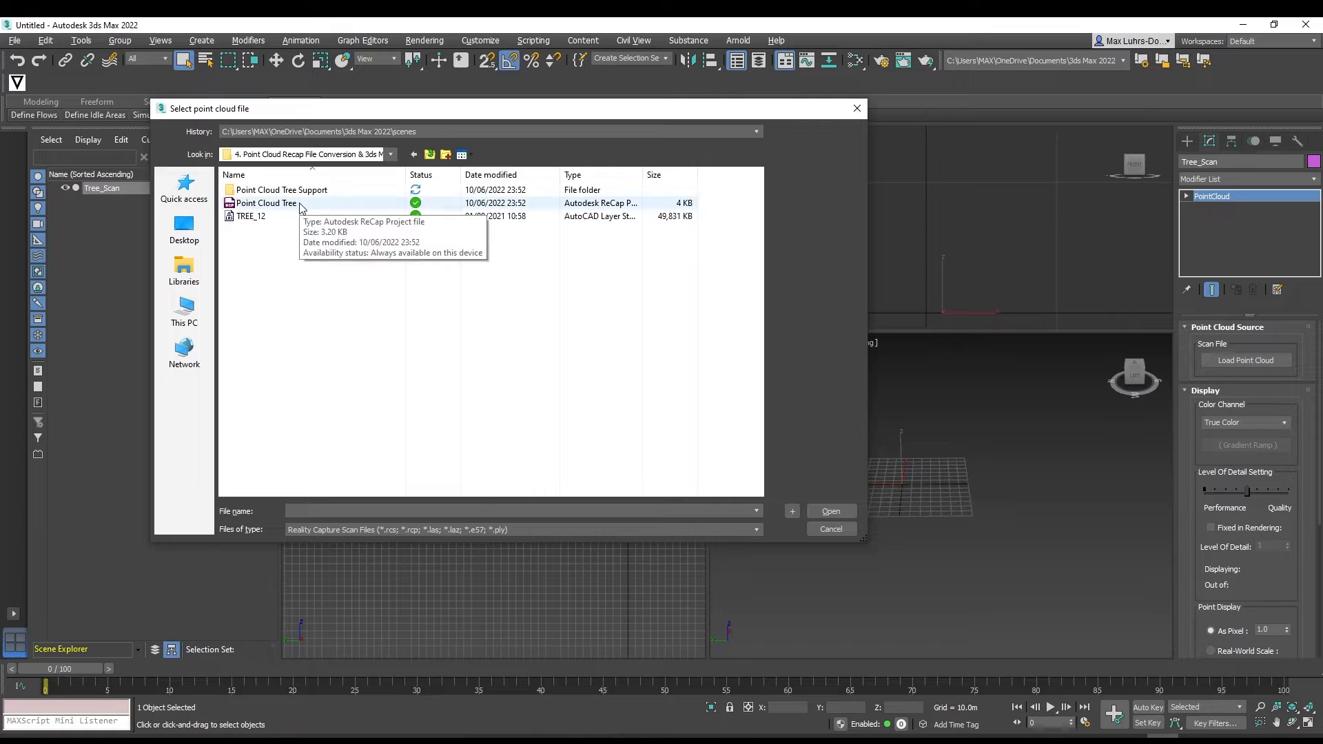
{"action": "left_click", "coordinate": [293, 216]}
{"action": "left_click", "coordinate": [295, 206]}
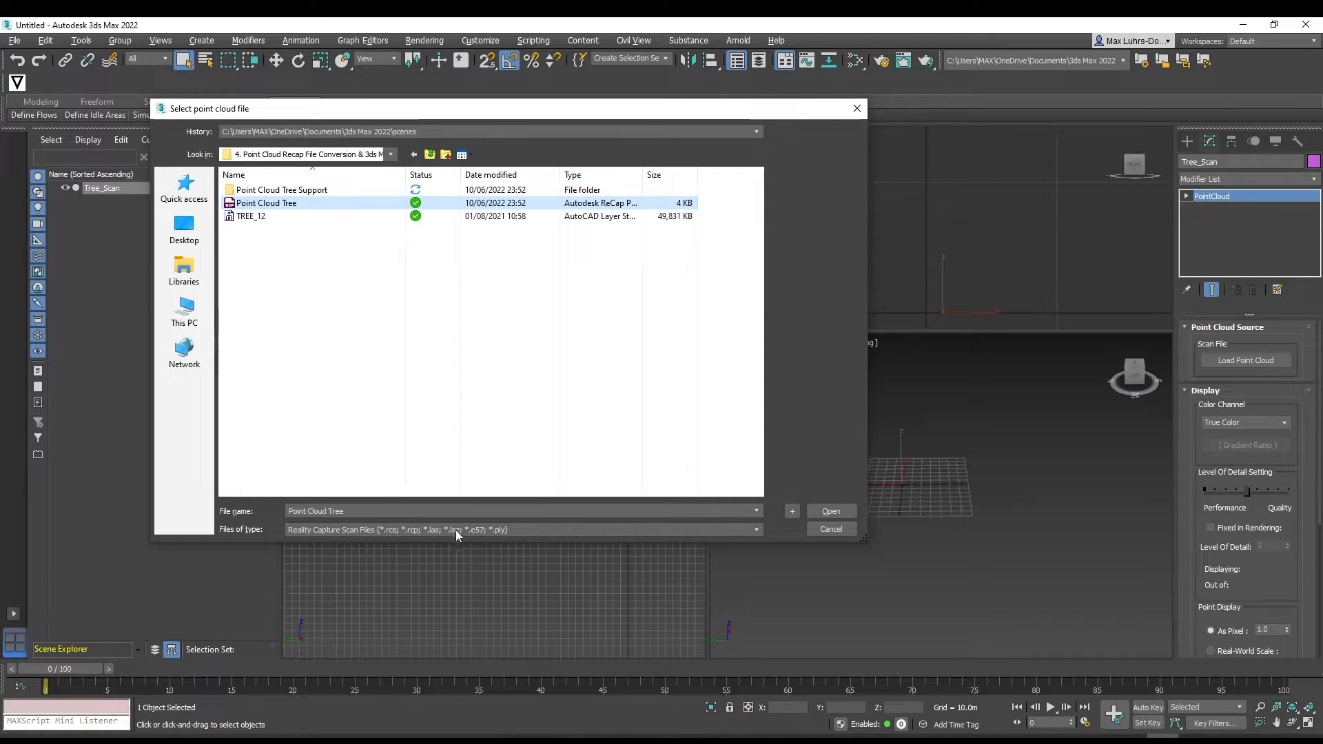
{"action": "left_click", "coordinate": [830, 511]}
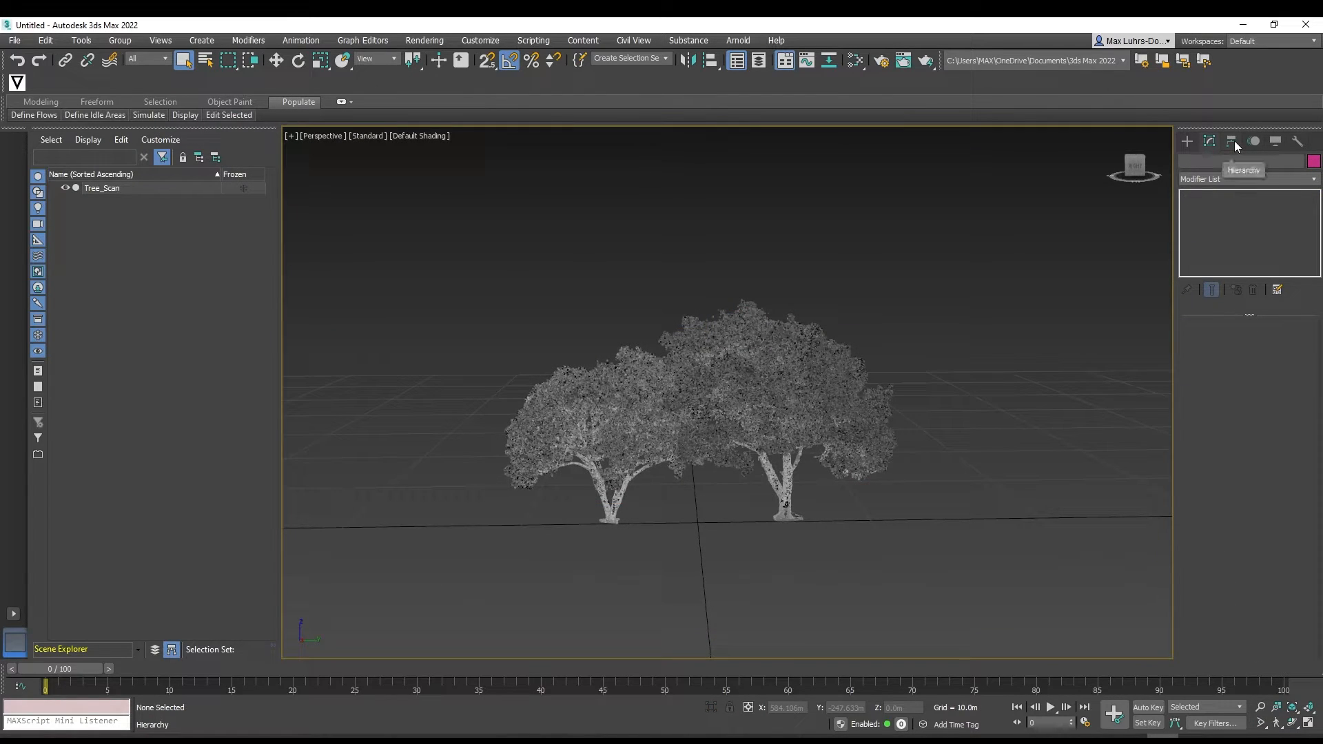
Lower Tree_Scan's level of detail fully to Performance and inspect the thinned-out points up close.
{"action": "left_click", "coordinate": [184, 188]}
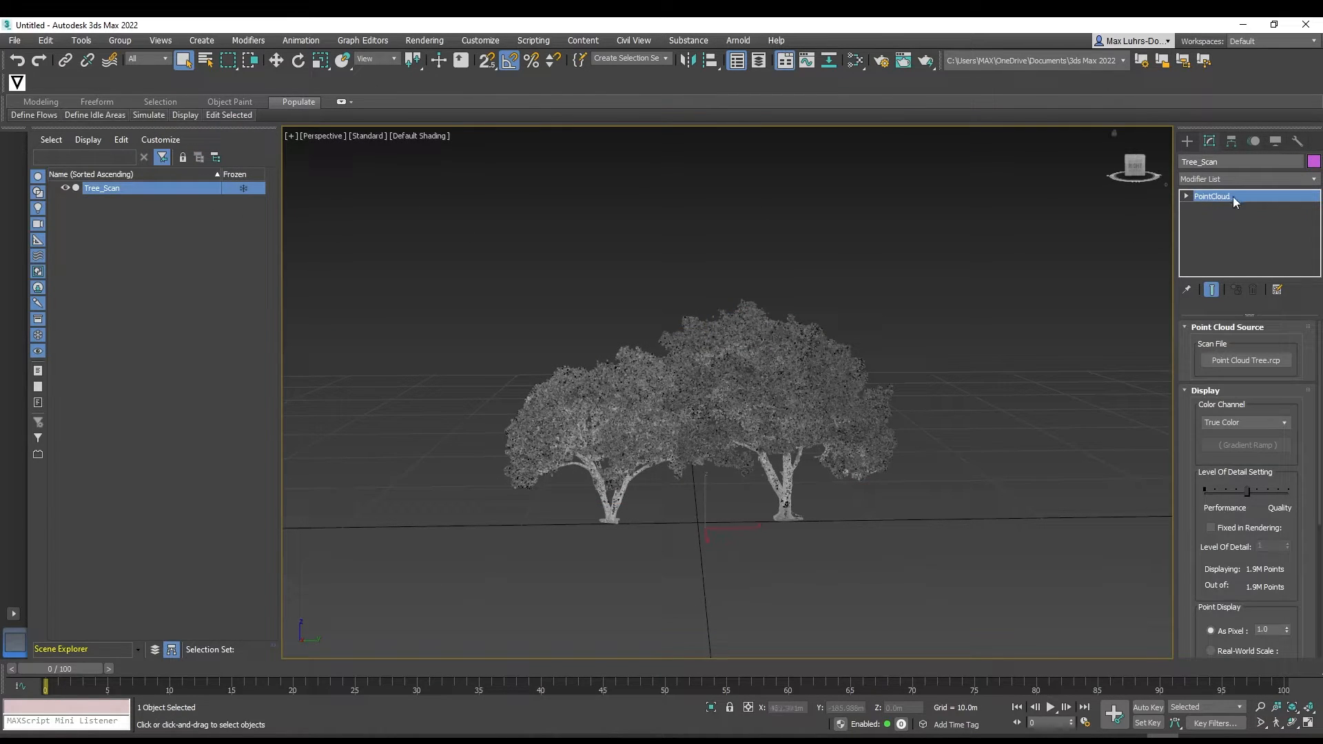
{"action": "scroll", "coordinate": [1258, 359], "scroll_direction": "down", "scroll_amount": 1}
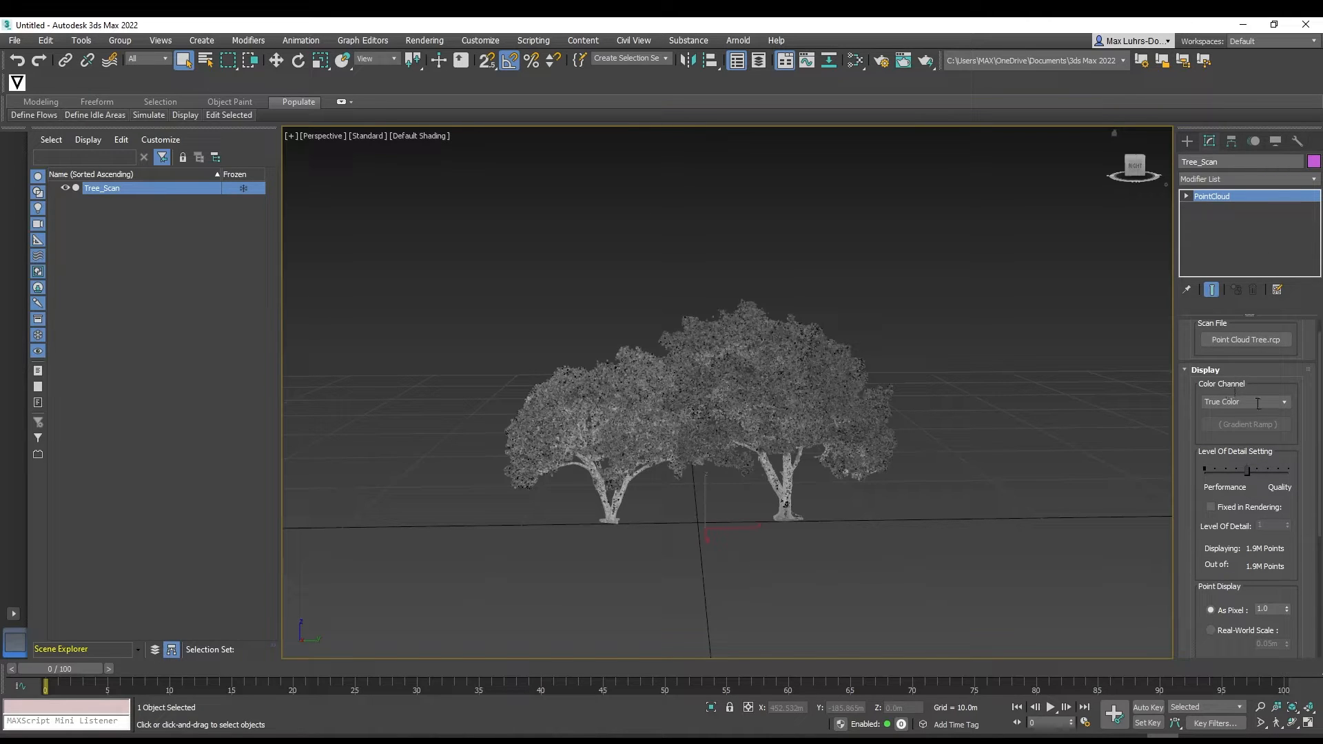
{"action": "left_click_drag", "start_coordinate": [1249, 472], "coordinate": [1200, 472]}
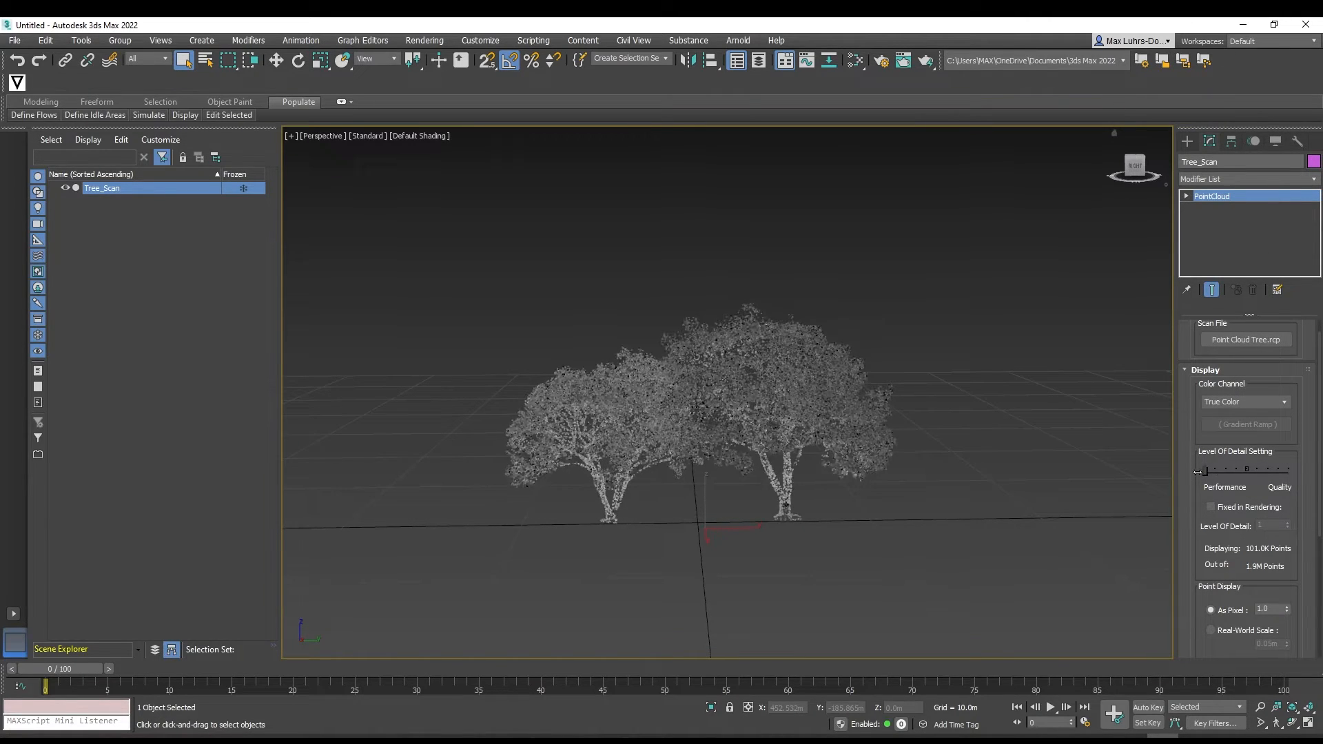
{"action": "scroll", "coordinate": [772, 433], "scroll_direction": "up", "scroll_amount": 5}
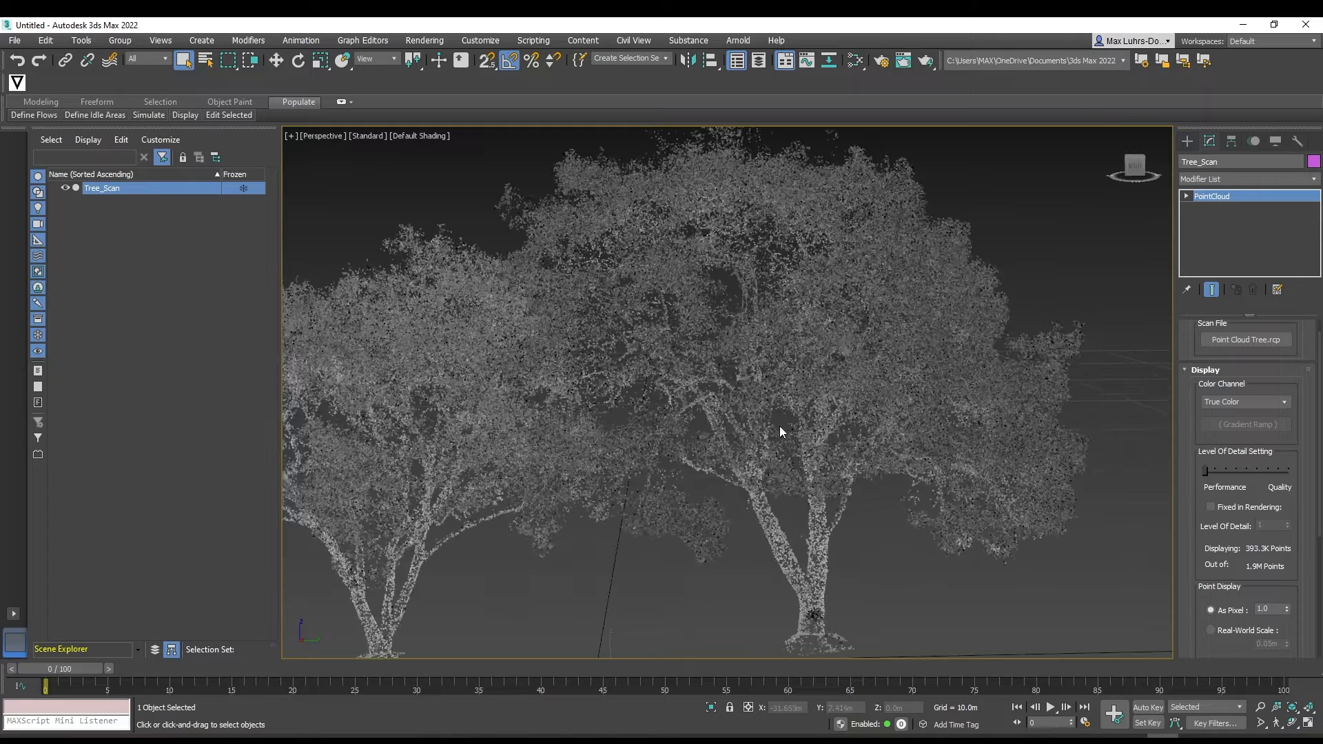
{"action": "scroll", "coordinate": [817, 451], "scroll_direction": "down", "scroll_amount": 5}
Raise Tree_Scan's level of detail fully to Quality and inspect the trees from several angles.
{"action": "middle_click_drag", "start_coordinate": [817, 451], "coordinate": [1004, 454], "text": "alt"}
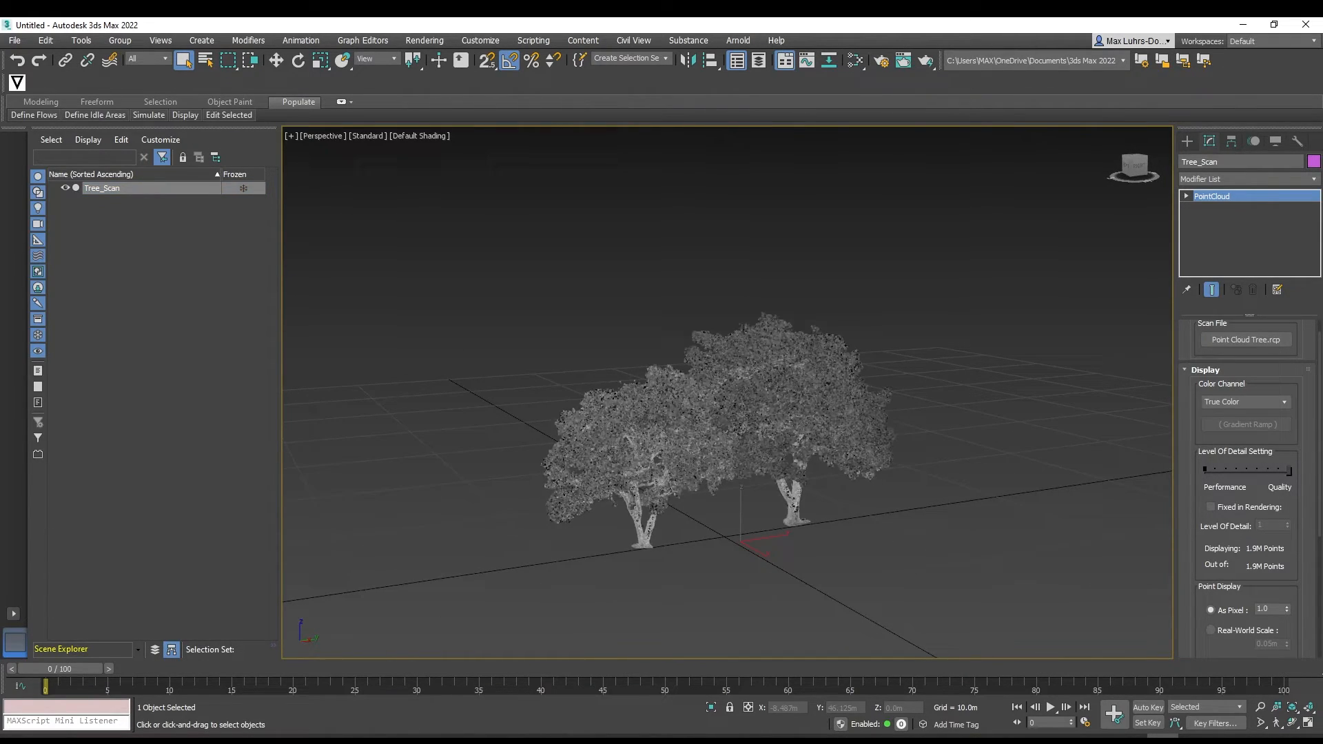
{"action": "scroll", "coordinate": [784, 448], "scroll_direction": "up", "scroll_amount": 8}
{"action": "scroll", "coordinate": [754, 453], "scroll_direction": "down", "scroll_amount": 7}
{"action": "middle_click_drag", "start_coordinate": [754, 452], "coordinate": [882, 456], "text": "alt"}
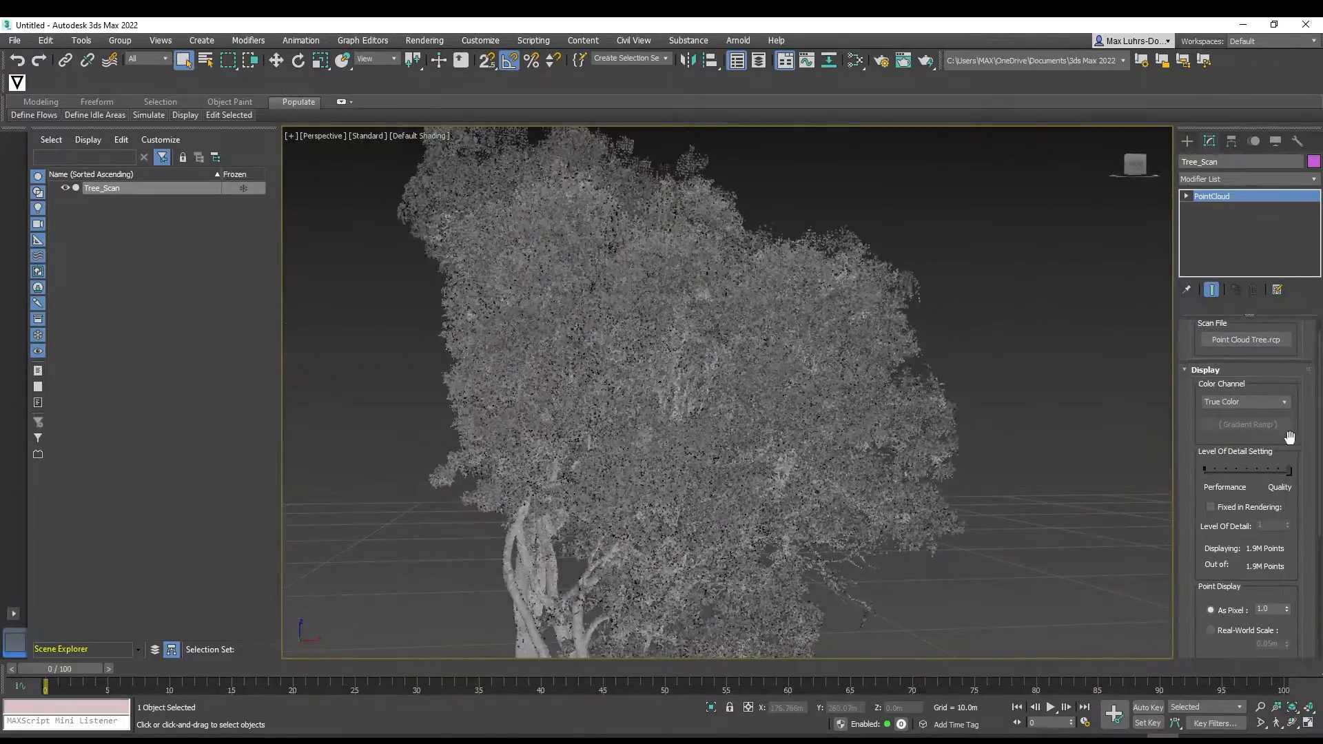
{"action": "scroll", "coordinate": [1246, 469], "scroll_direction": "down", "scroll_amount": 1}
{"action": "middle_click_drag", "start_coordinate": [1082, 522], "coordinate": [928, 522], "text": "alt"}
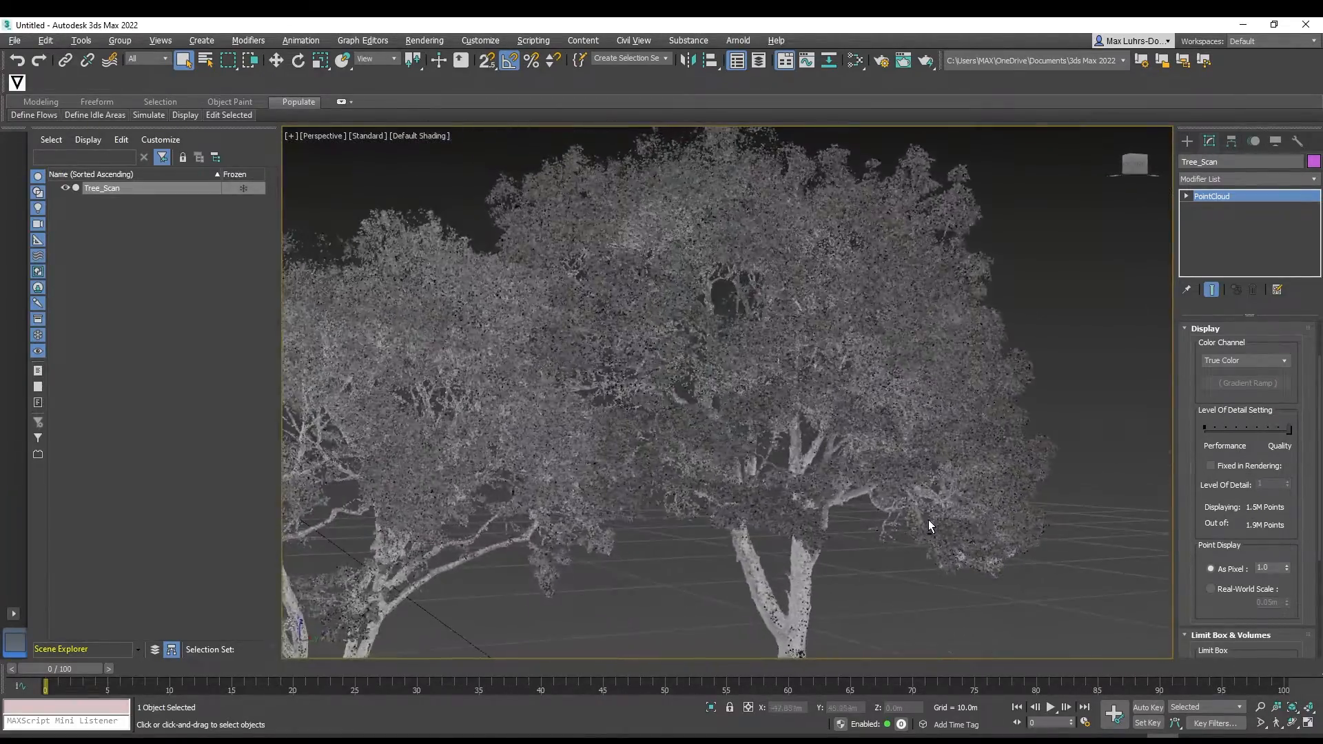
Try a point display size of 0.01 pixel on Tree_Scan, and set the size back to 1 pixel.
{"action": "scroll", "coordinate": [1235, 472], "scroll_direction": "down", "scroll_amount": 2}
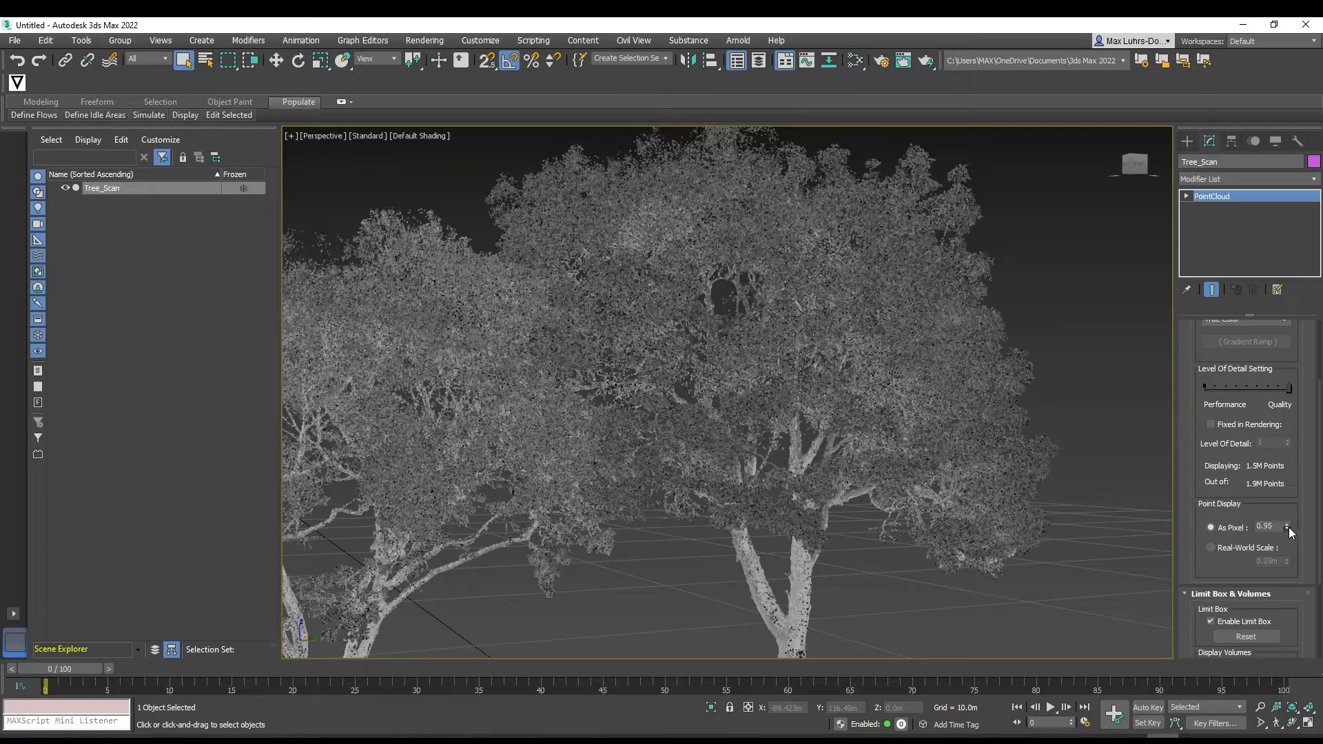
{"action": "mouse_move", "coordinate": [1286, 528]}
{"action": "left_mouse_down"}
{"action": "mouse_move", "coordinate": [1292, 305]}
{"action": "mouse_move", "coordinate": [1294, 544]}
{"action": "left_mouse_up"}
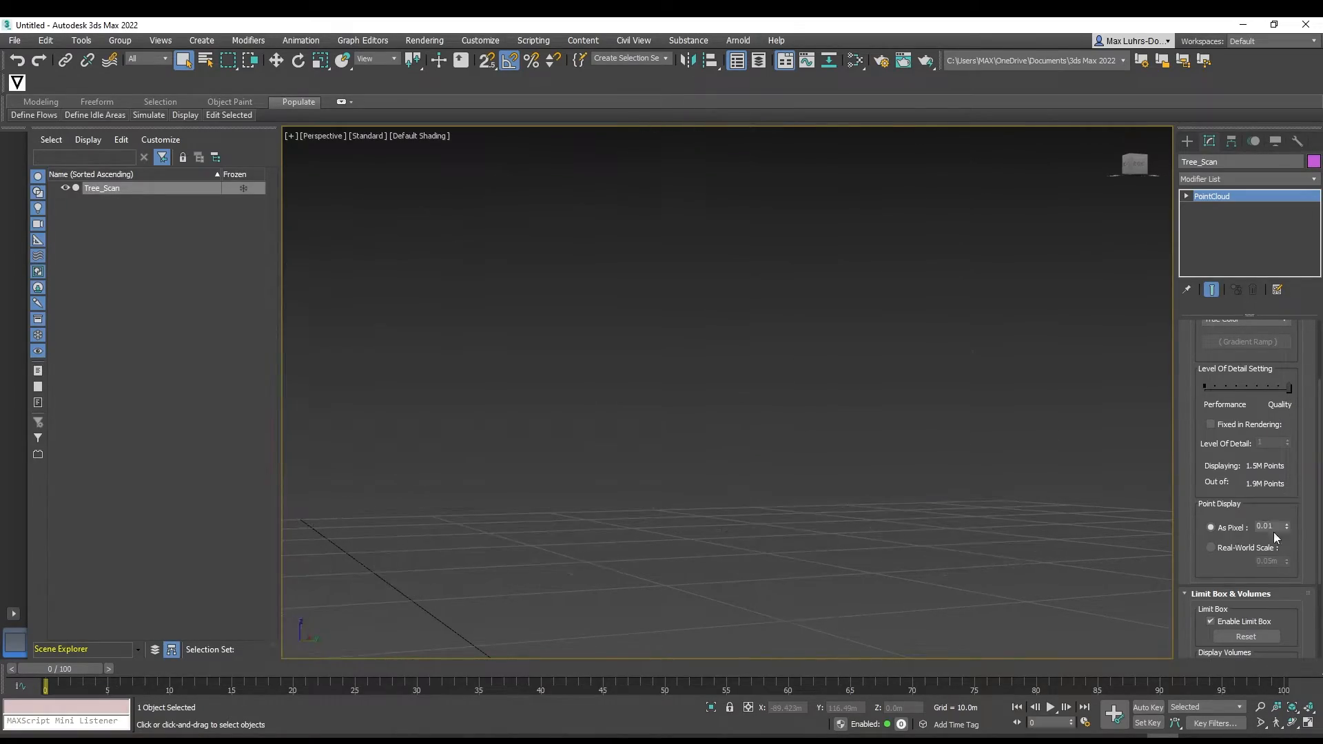
{"action": "double_click", "coordinate": [1273, 530]}
{"action": "type", "text": "1"}
{"action": "key", "text": "Return"}
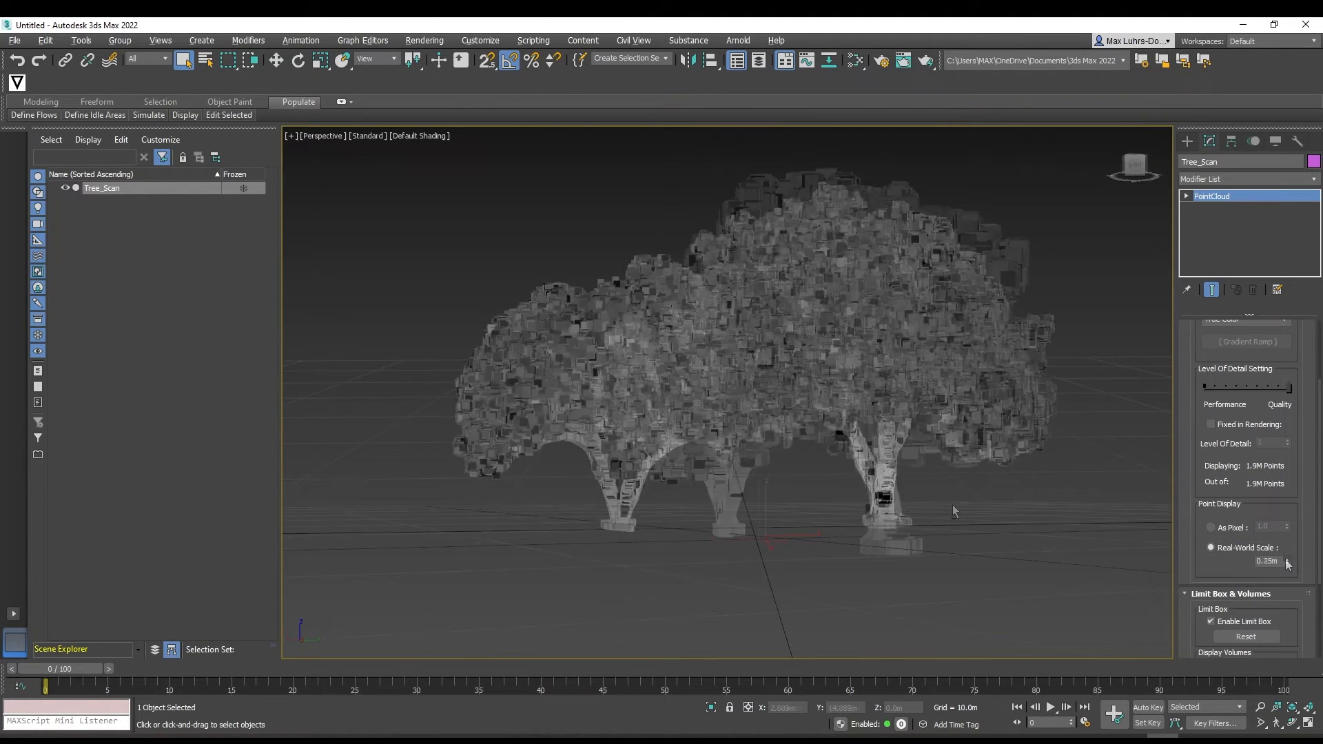
Try a real-world point scale of 0.45 m on Tree_Scan and inspect the trees from opposite sides.
{"action": "middle_click_drag", "start_coordinate": [953, 504], "coordinate": [1018, 358], "text": "alt"}
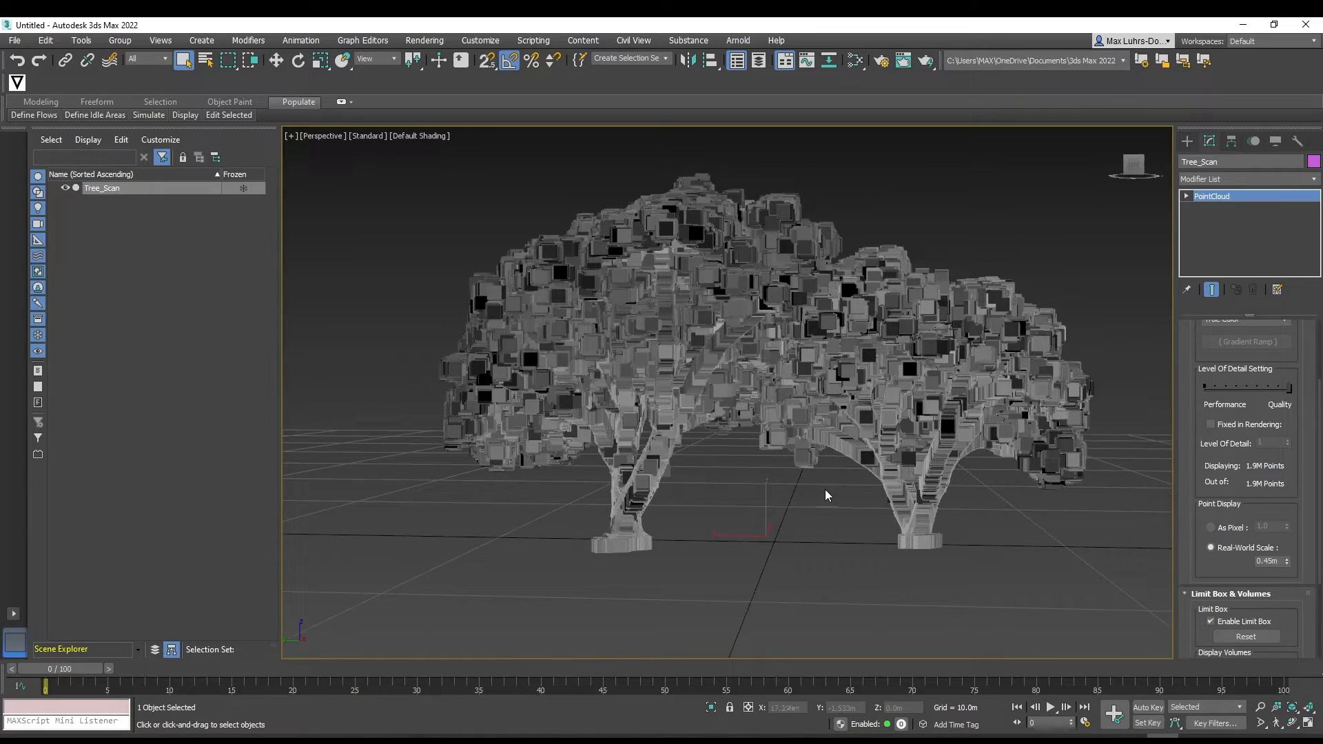
{"action": "middle_click_drag", "start_coordinate": [792, 492], "coordinate": [812, 526], "text": "alt"}
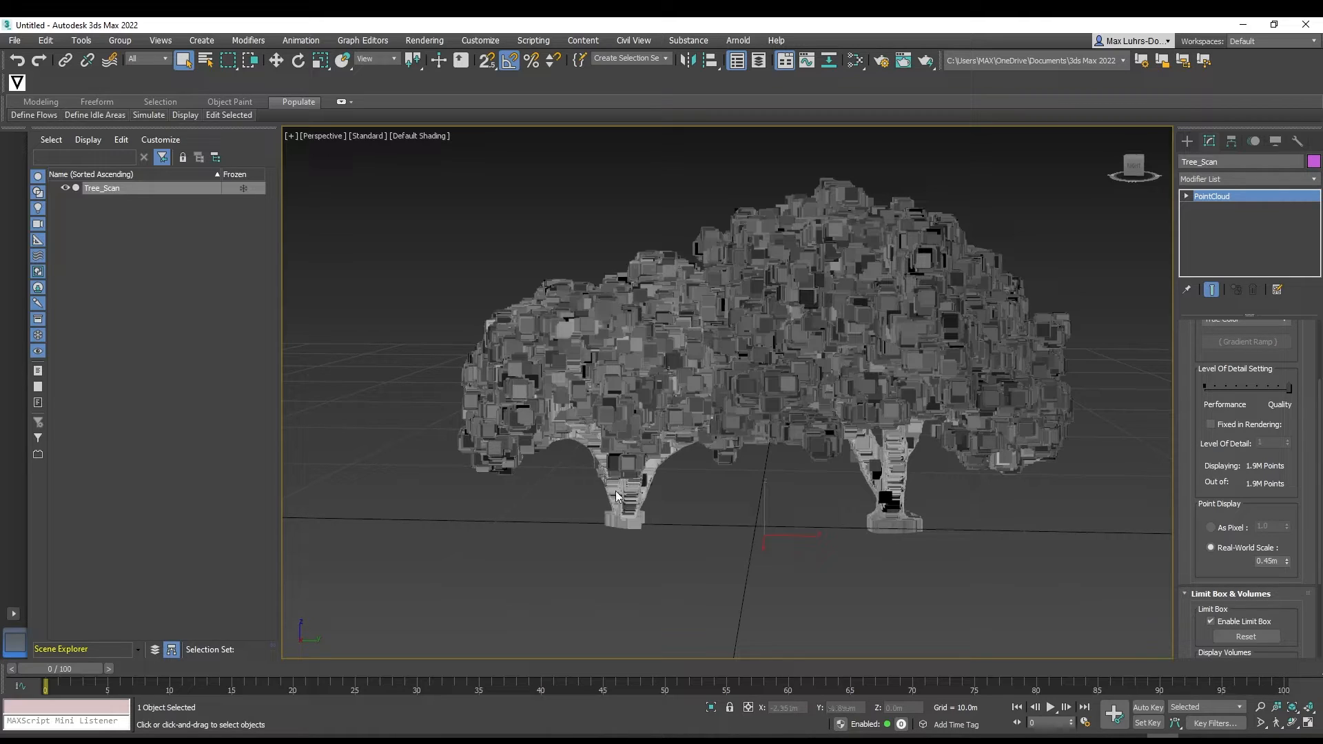
Measure the distance across the full width of both tree canopies in the Perspective view.
{"action": "left_click", "coordinate": [81, 40]}
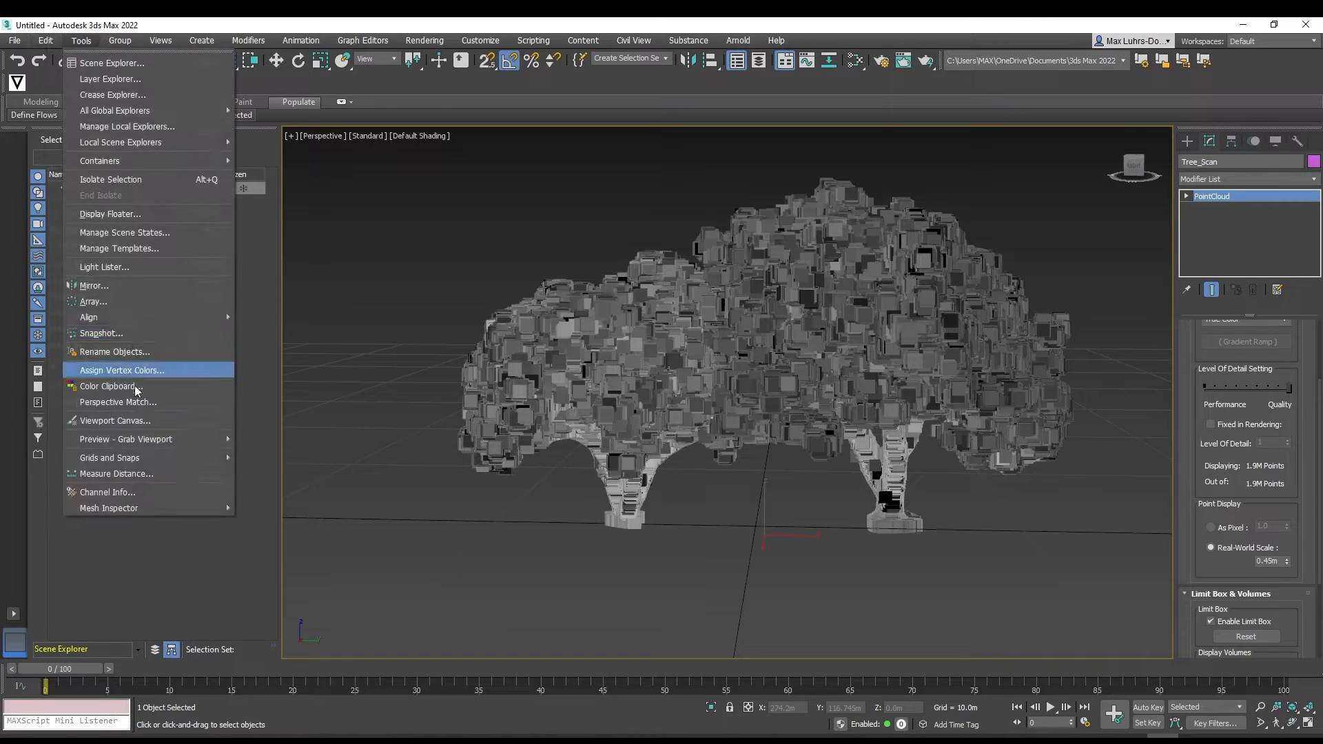
{"action": "left_click", "coordinate": [103, 474]}
{"action": "left_click", "coordinate": [471, 394]}
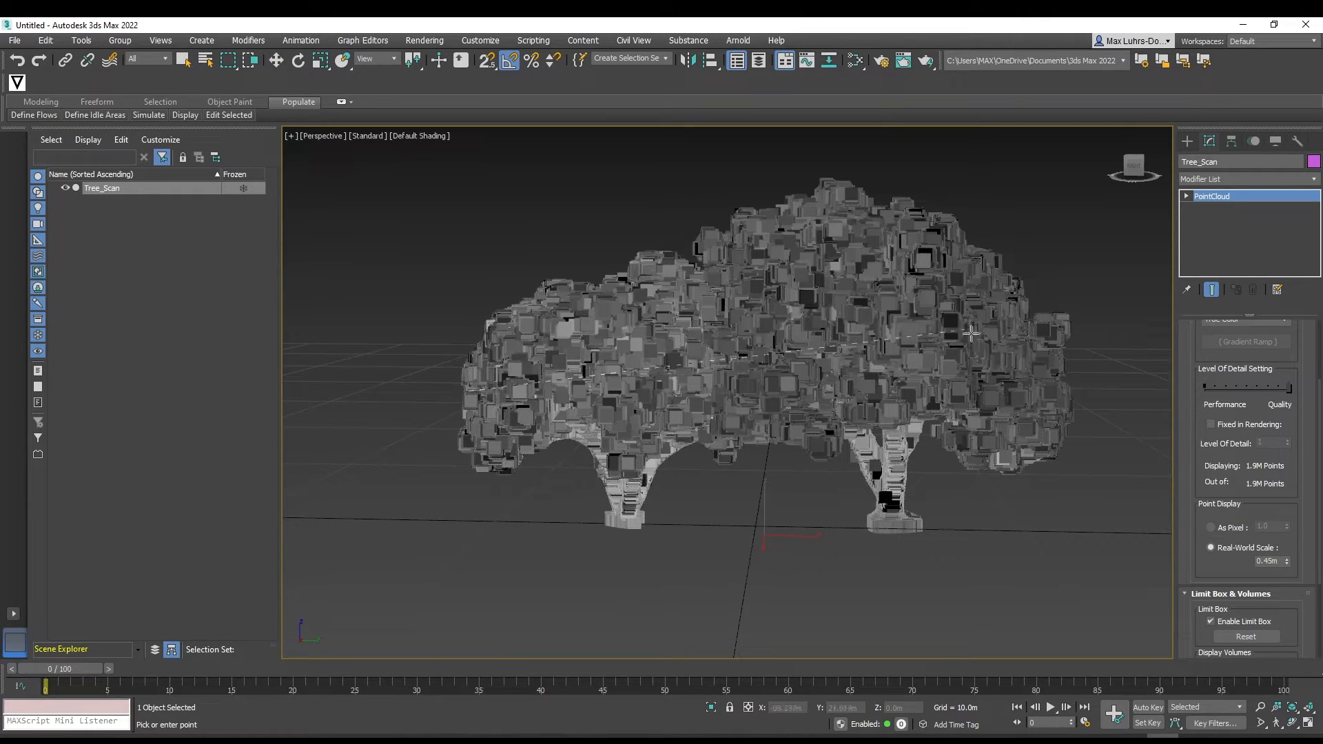
{"action": "left_click", "coordinate": [1059, 357]}
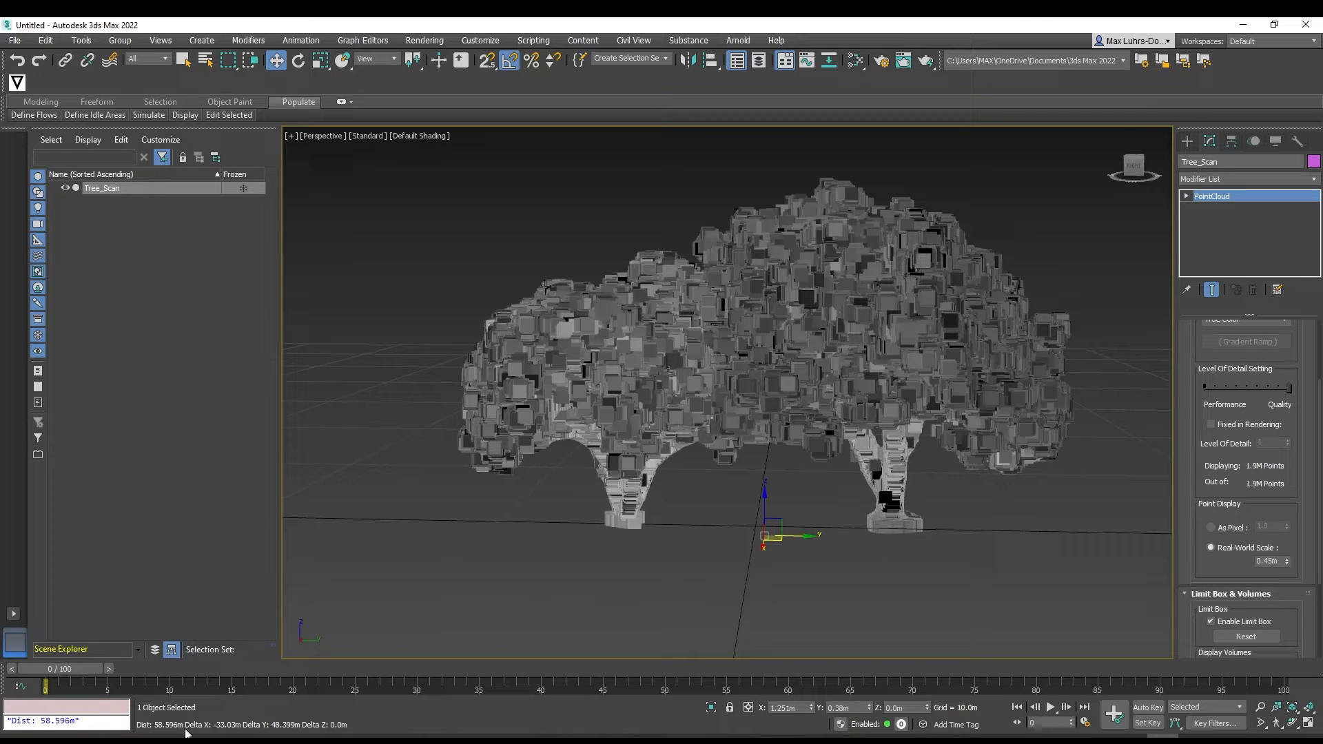
{"action": "scroll", "coordinate": [617, 561], "scroll_direction": "down", "scroll_amount": 5}
{"action": "scroll", "coordinate": [572, 559], "scroll_direction": "up", "scroll_amount": 5}
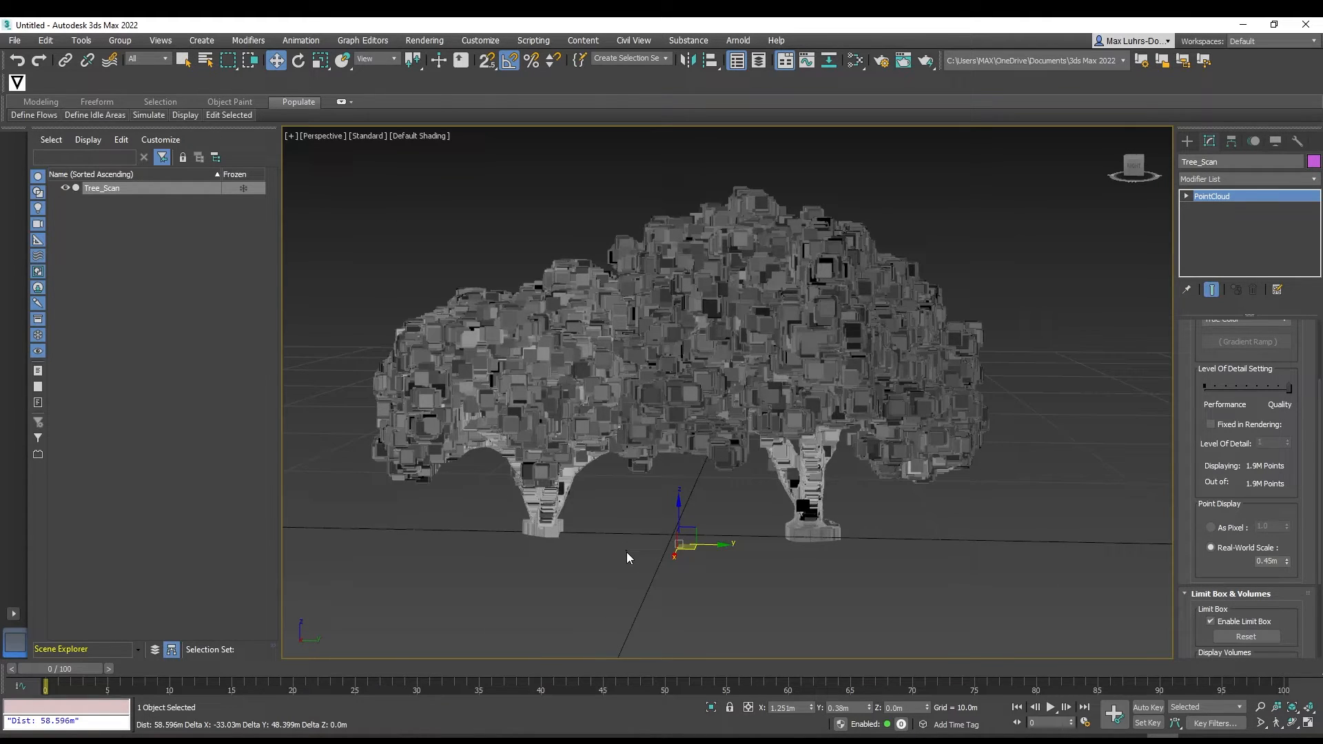
Scale Tree_Scan uniformly to 10 percent and set its real-world point scale to 0.1 m.
{"action": "left_click", "coordinate": [320, 62]}
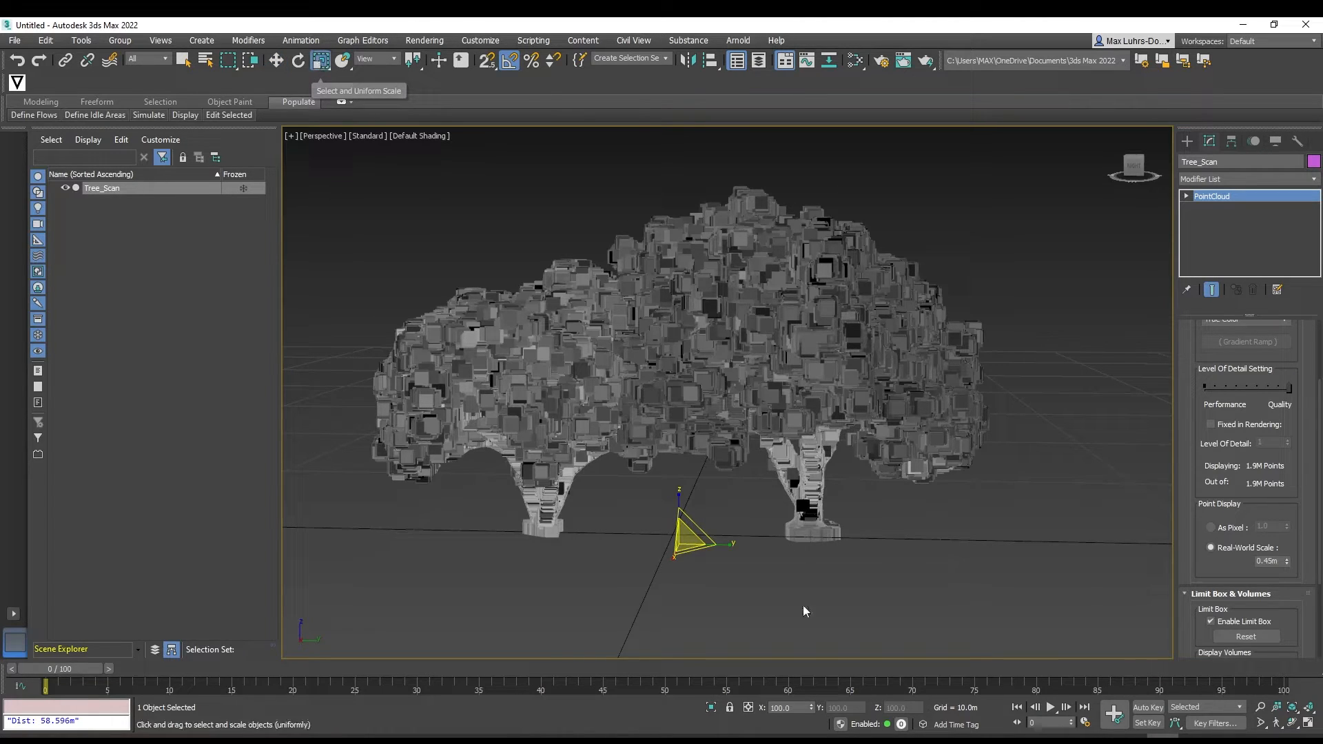
{"action": "left_click", "coordinate": [789, 709]}
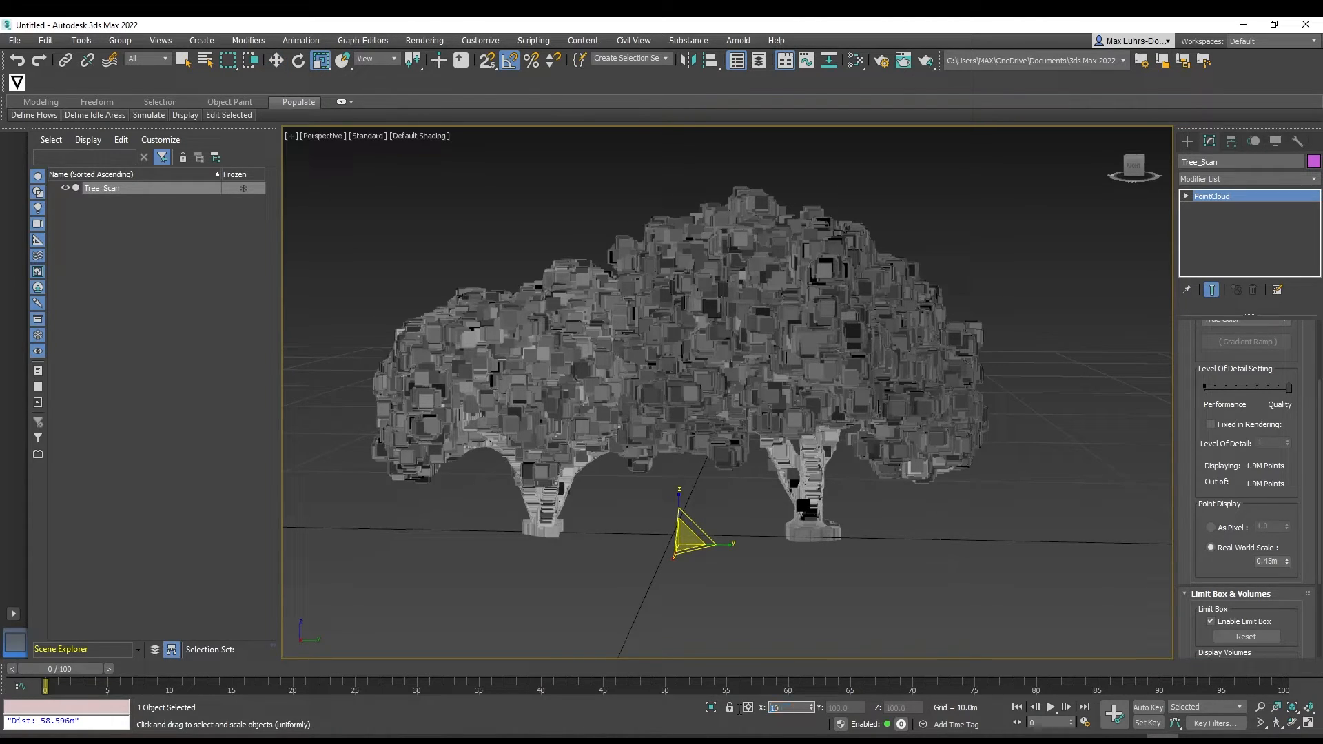
{"action": "key", "text": "Return"}
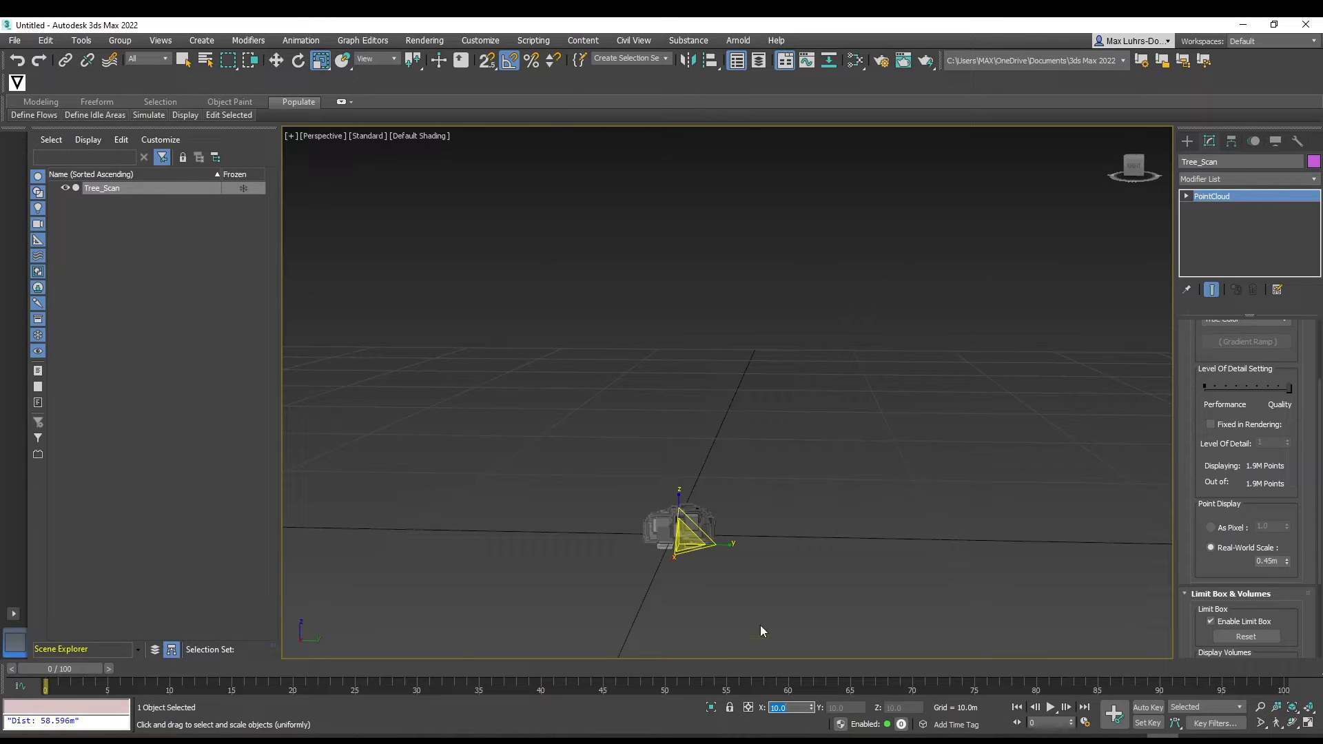
{"action": "scroll", "coordinate": [725, 538], "scroll_direction": "up", "scroll_amount": 5}
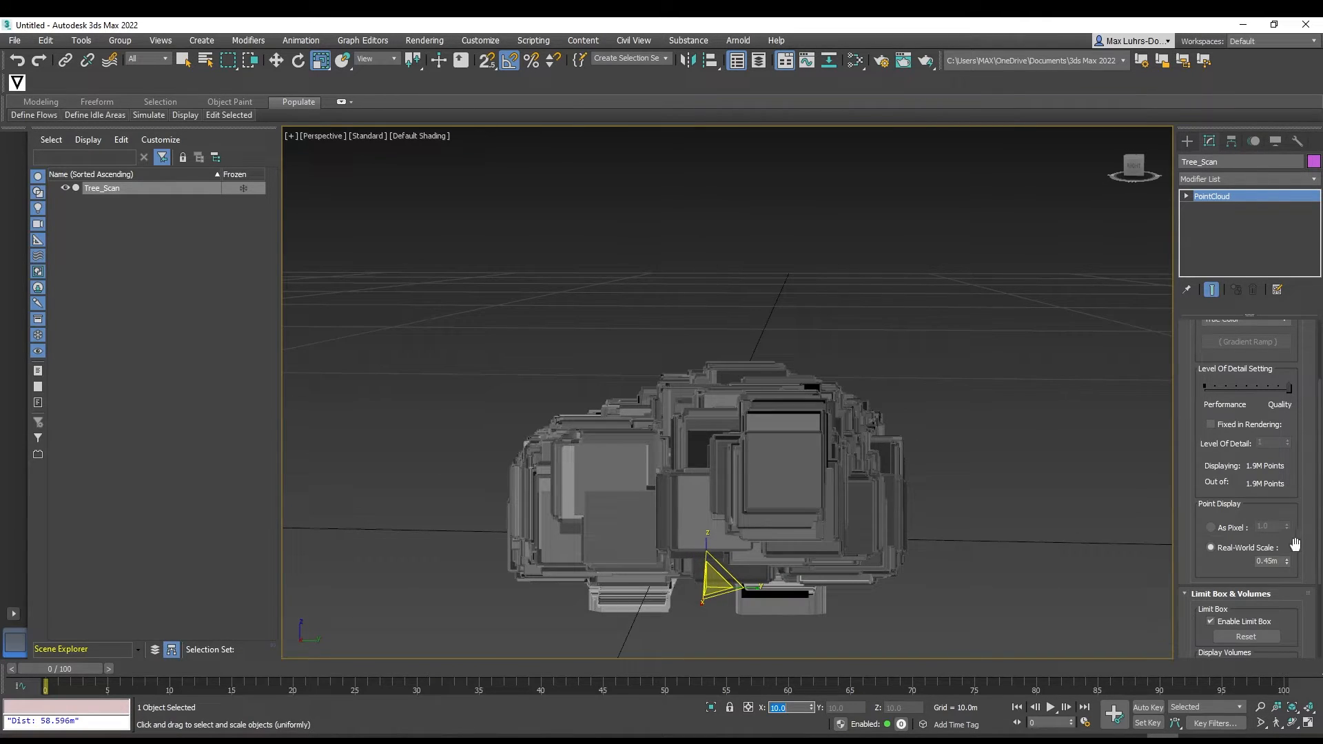
{"action": "left_click_drag", "start_coordinate": [1286, 563], "coordinate": [1285, 567]}
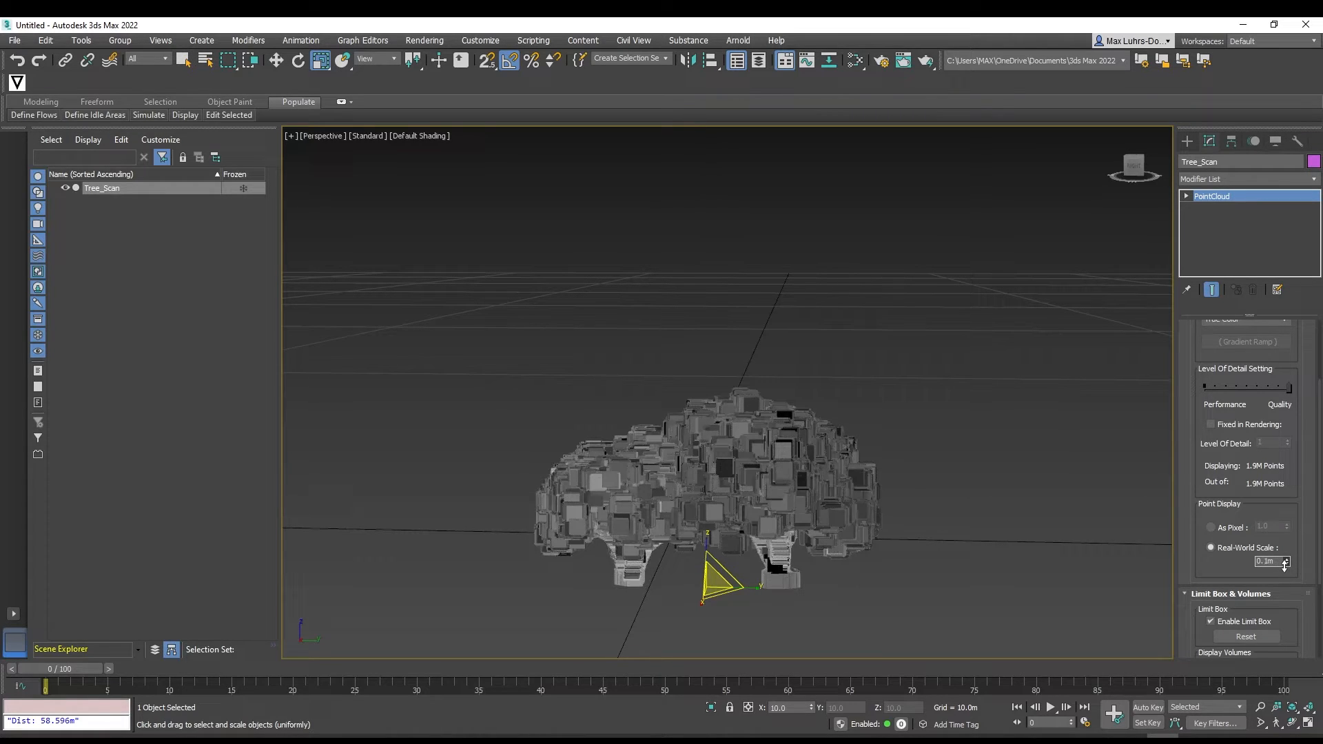
{"action": "scroll", "coordinate": [723, 566], "scroll_direction": "up", "scroll_amount": 2}
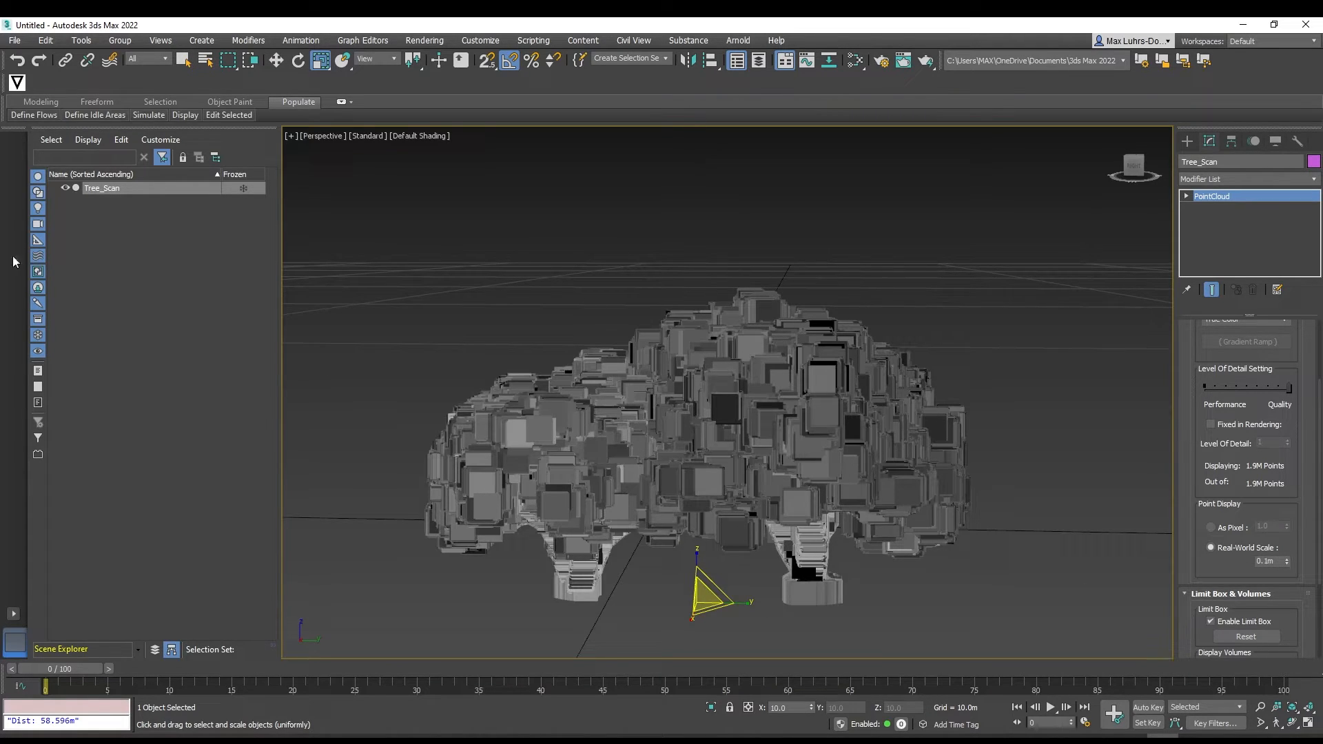
Measure the canopy width of the scaled-down trees from one outer edge to the other.
{"action": "left_click", "coordinate": [81, 39]}
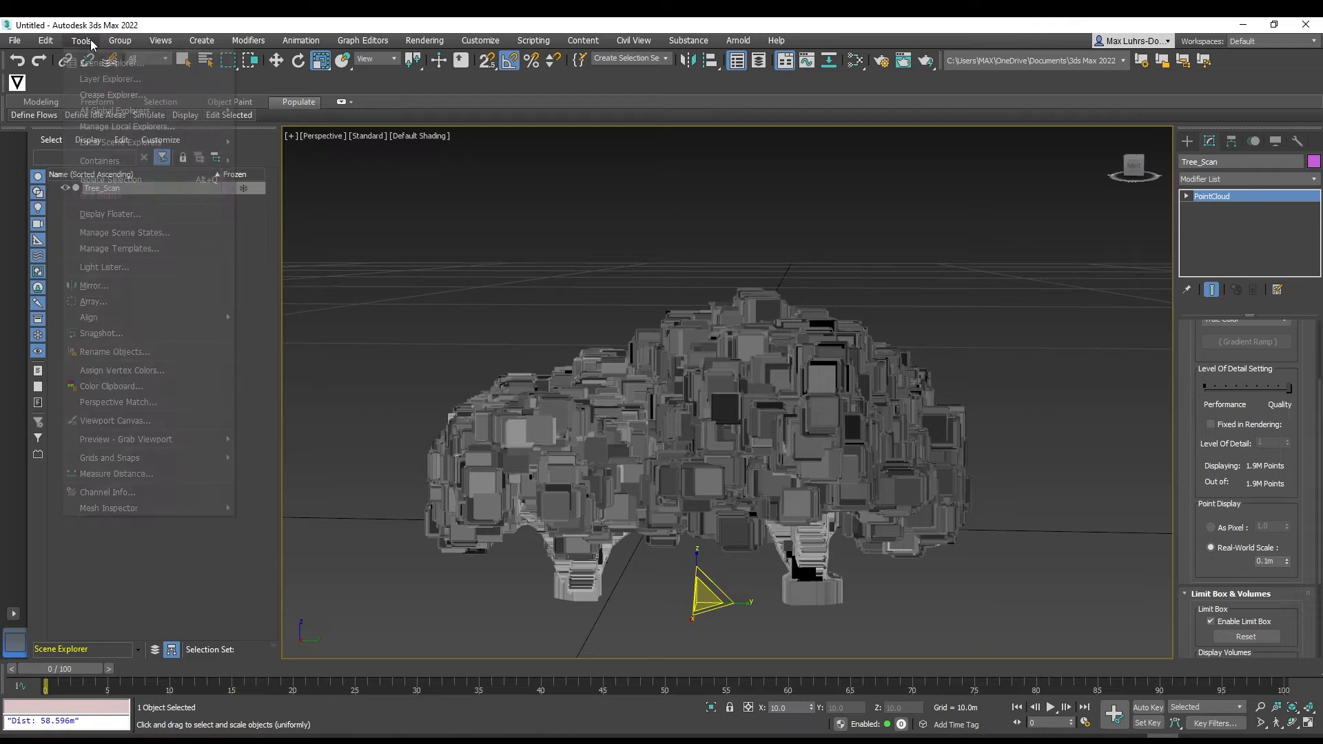
{"action": "left_click", "coordinate": [138, 472]}
{"action": "left_click", "coordinate": [966, 453]}
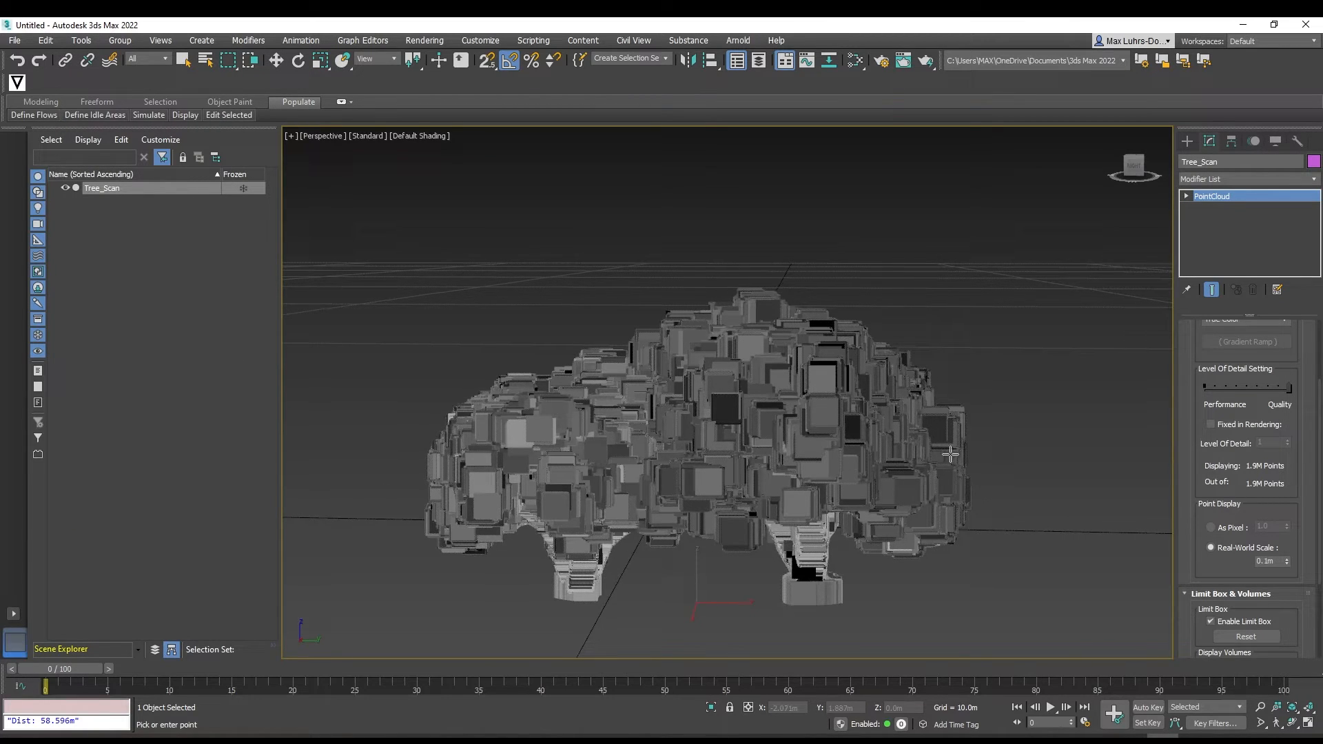
{"action": "left_click", "coordinate": [468, 491]}
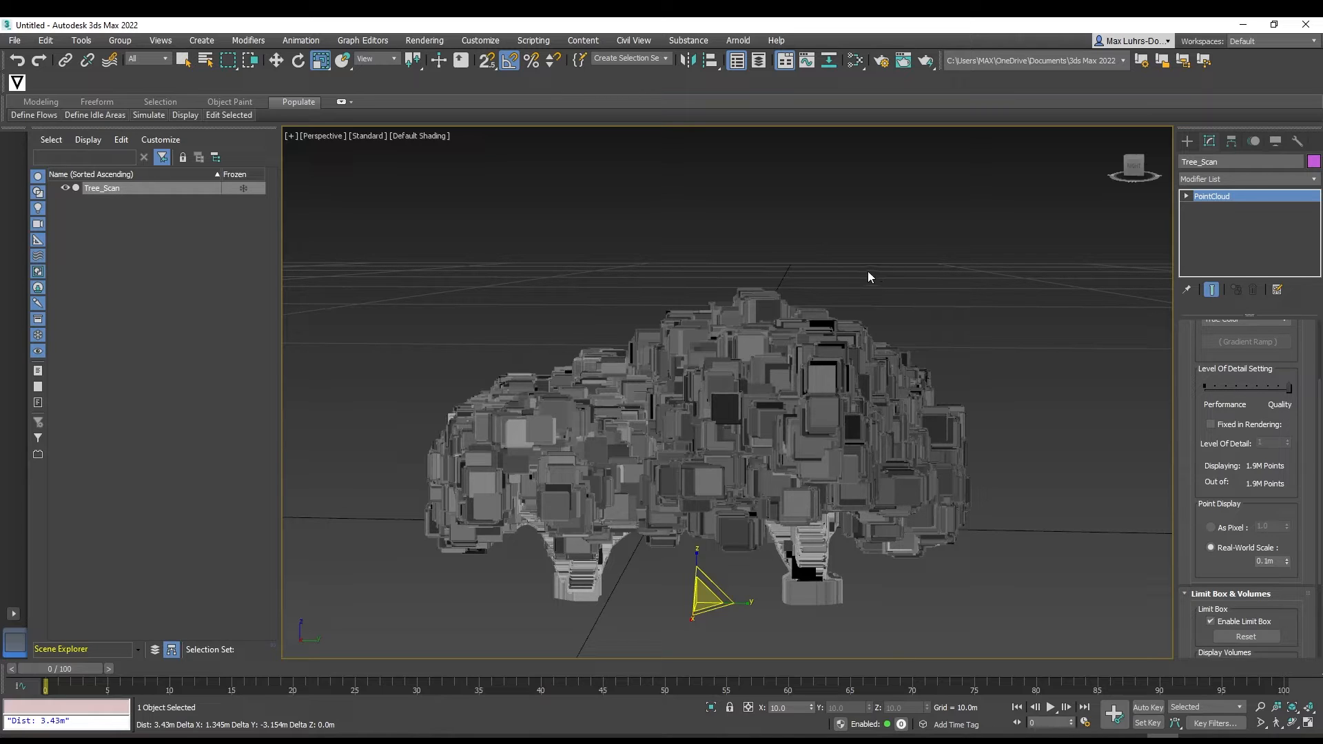
Restore Tree_Scan to its full size and clear the selection.
{"action": "scroll", "coordinate": [876, 372], "scroll_direction": "down", "scroll_amount": 3}
{"action": "left_click", "coordinate": [928, 482]}
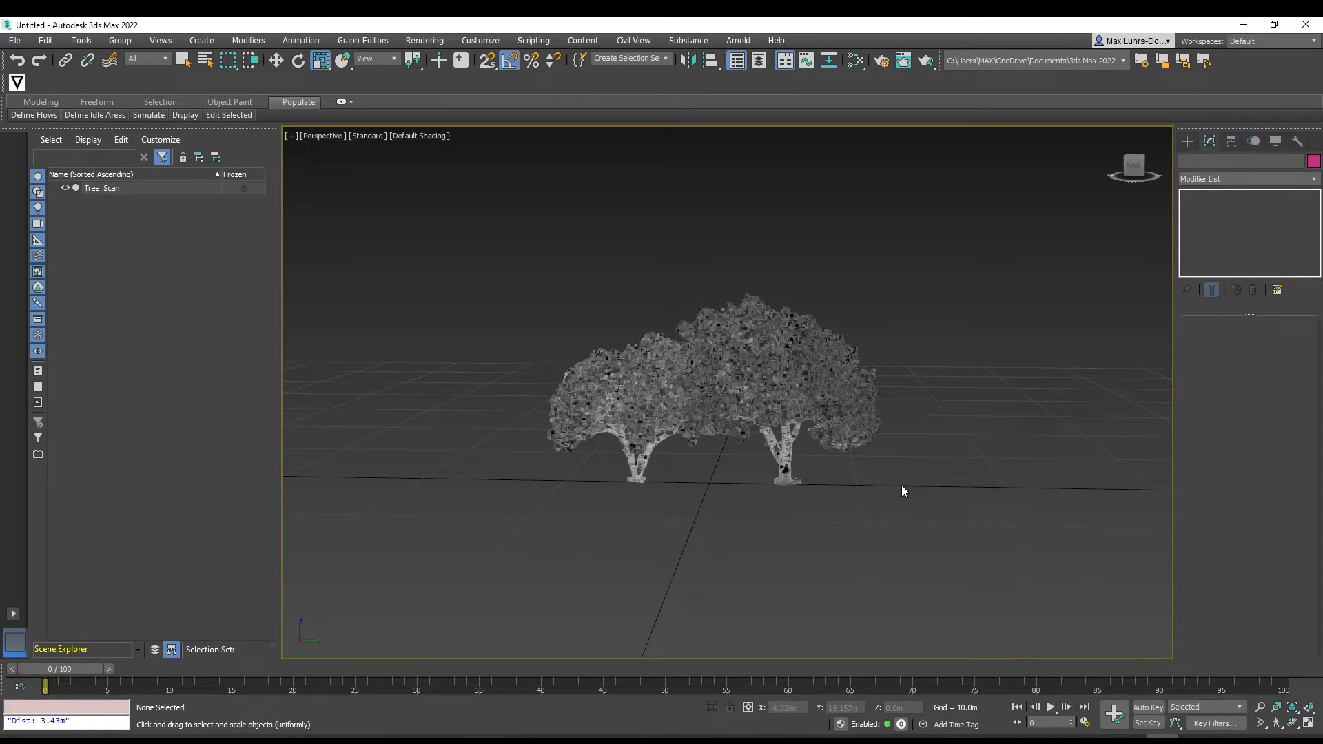
{"action": "scroll", "coordinate": [869, 488], "scroll_direction": "down", "scroll_amount": 2}
{"action": "scroll", "coordinate": [831, 491], "scroll_direction": "up", "scroll_amount": 6}
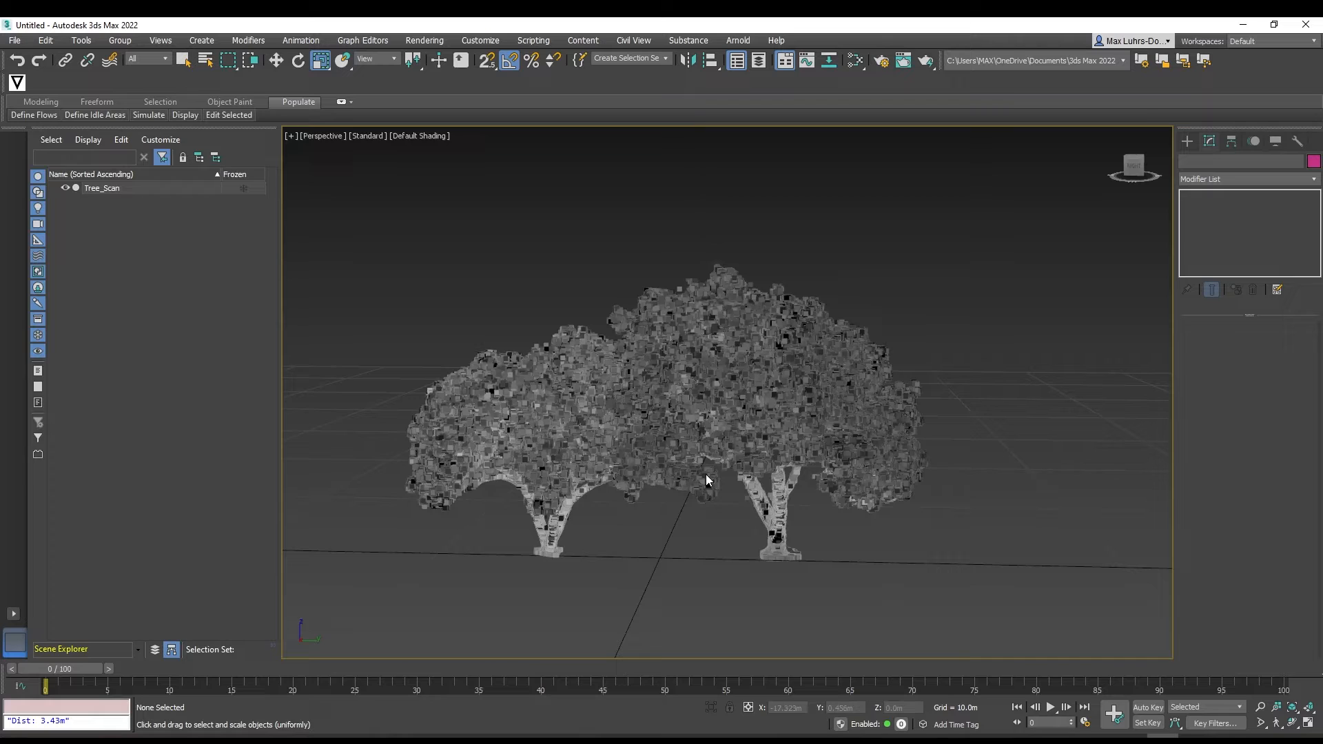
Create a second PointCloud object and load 02_Ficus_Pumila.ply-clean from the scenes folder into it.
{"action": "left_click", "coordinate": [1187, 141]}
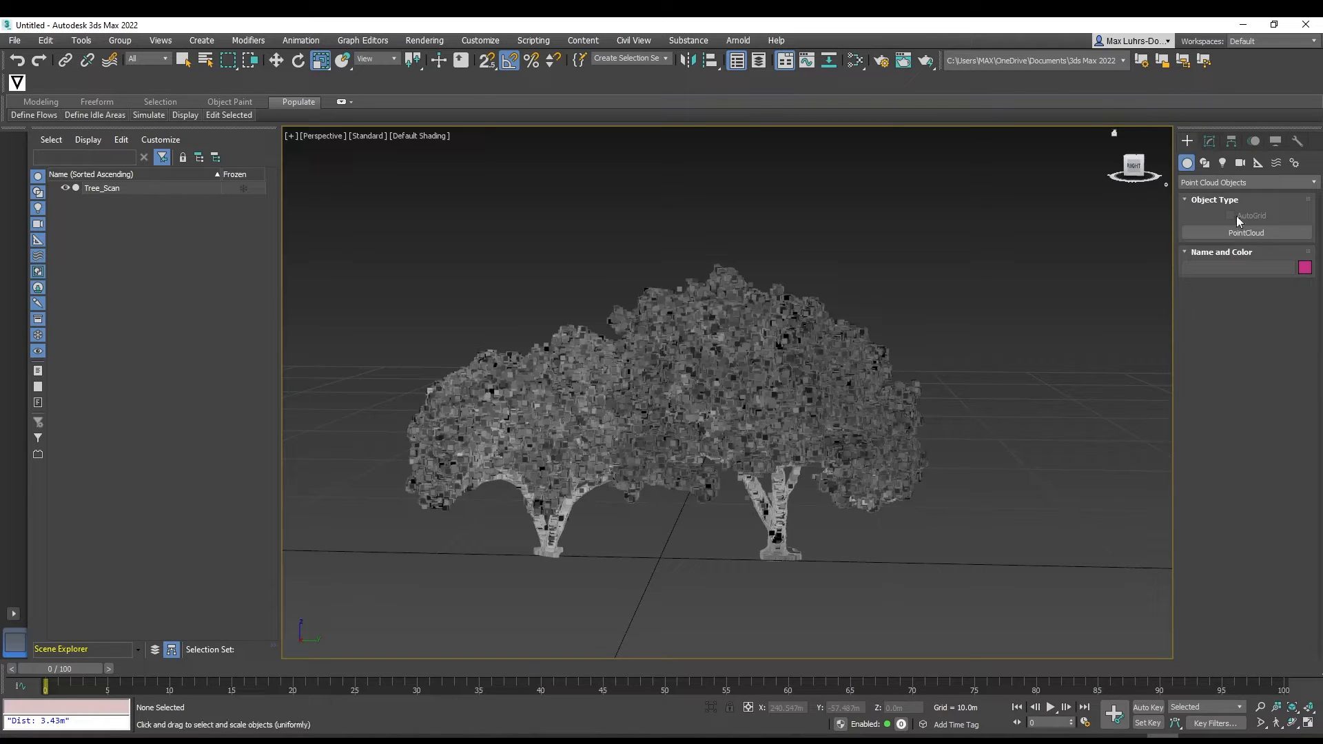
{"action": "left_click", "coordinate": [1246, 232]}
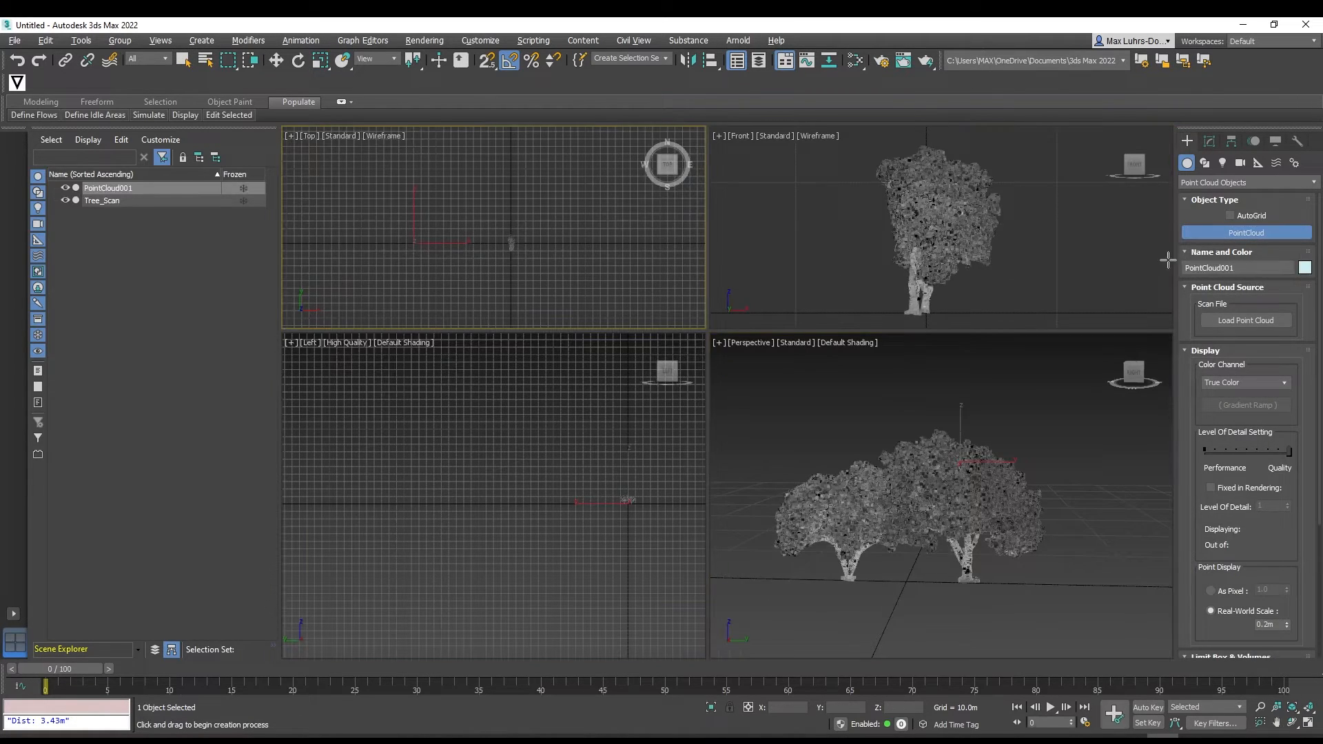
{"action": "left_click", "coordinate": [1230, 359]}
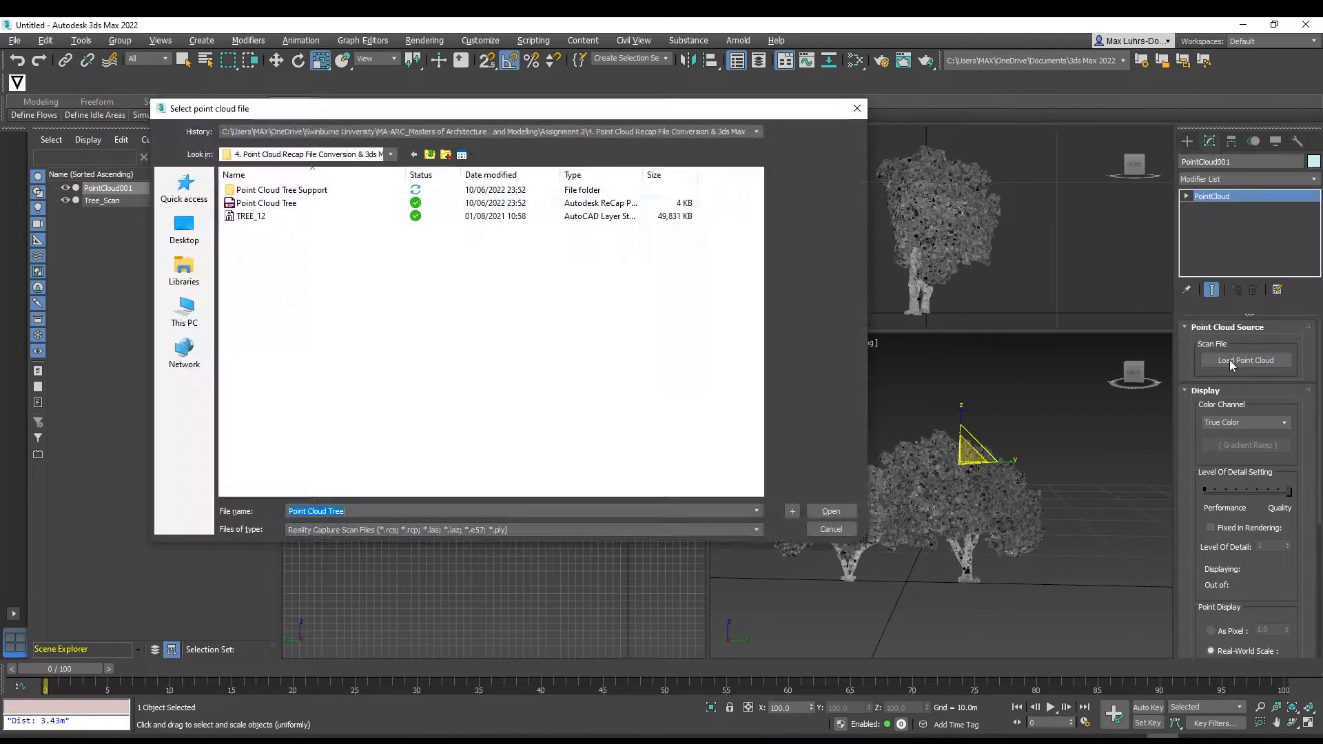
{"action": "left_click", "coordinate": [391, 154]}
{"action": "left_click", "coordinate": [269, 200]}
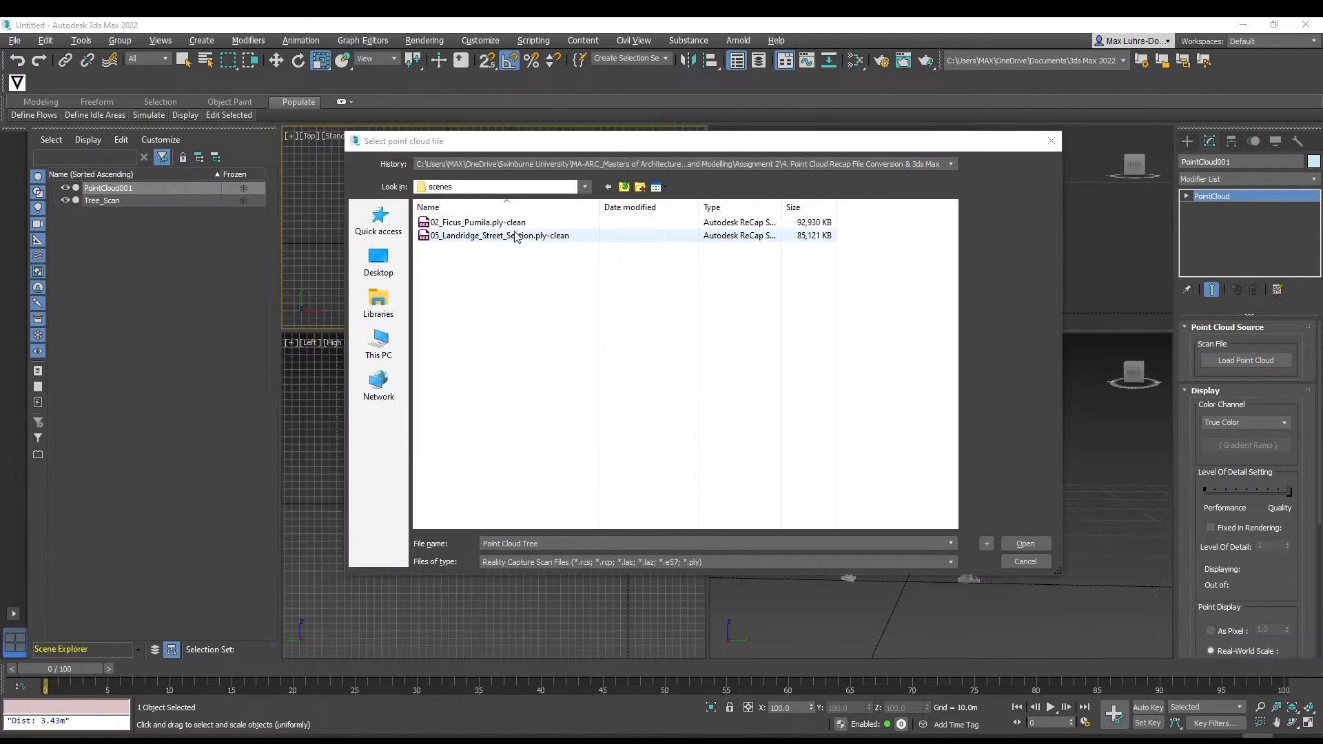
{"action": "left_click", "coordinate": [503, 224]}
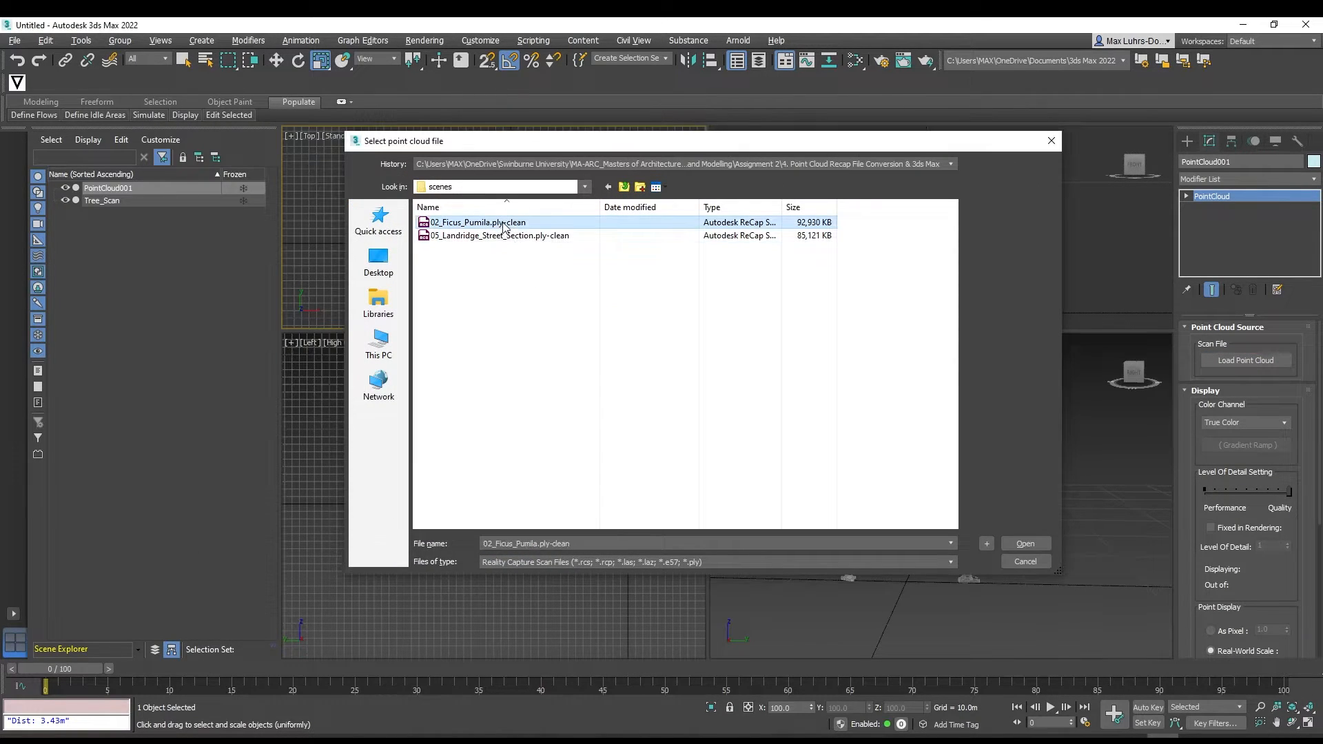
{"action": "left_click", "coordinate": [1025, 544]}
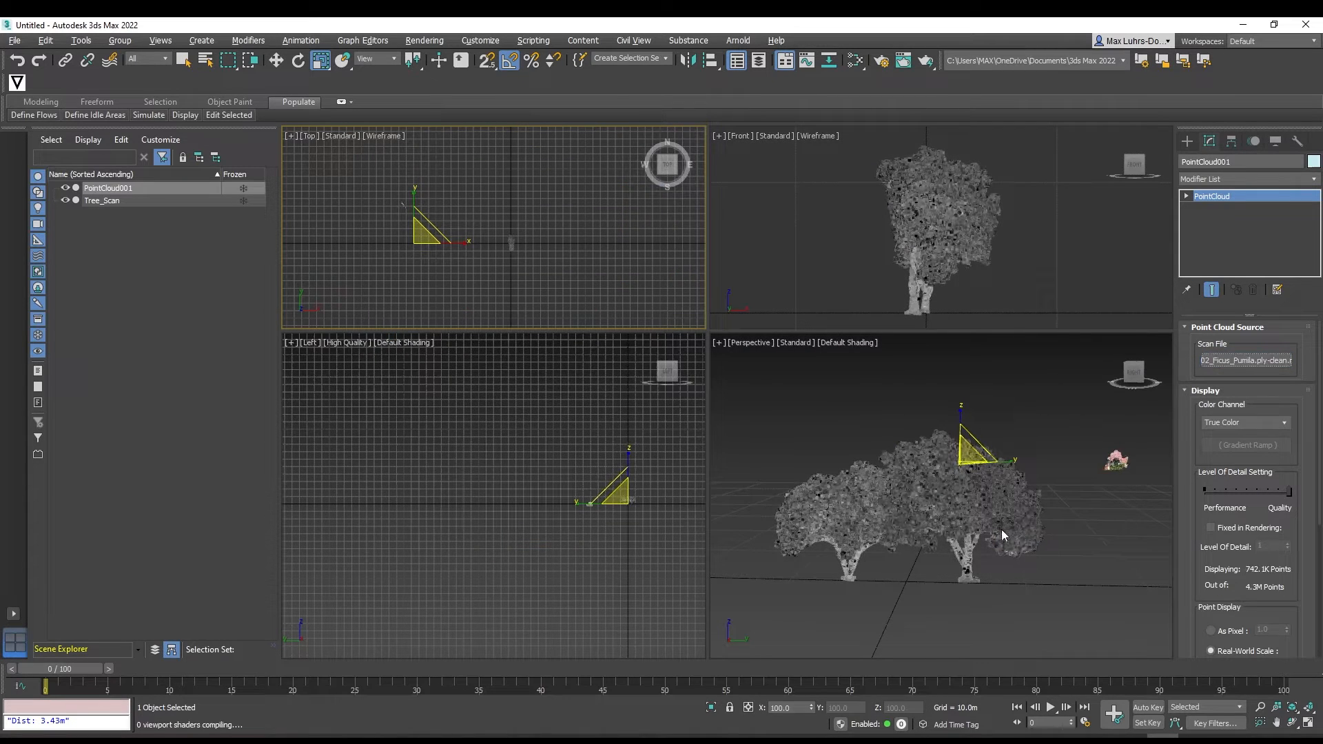
Display the points of the 02_Ficus_Pumila scan as pixels at size 1.0.
{"action": "scroll", "coordinate": [1111, 486], "scroll_direction": "down", "scroll_amount": 5}
{"action": "middle_click_drag", "start_coordinate": [1110, 487], "coordinate": [1000, 510]}
{"action": "scroll", "coordinate": [983, 487], "scroll_direction": "up", "scroll_amount": 3}
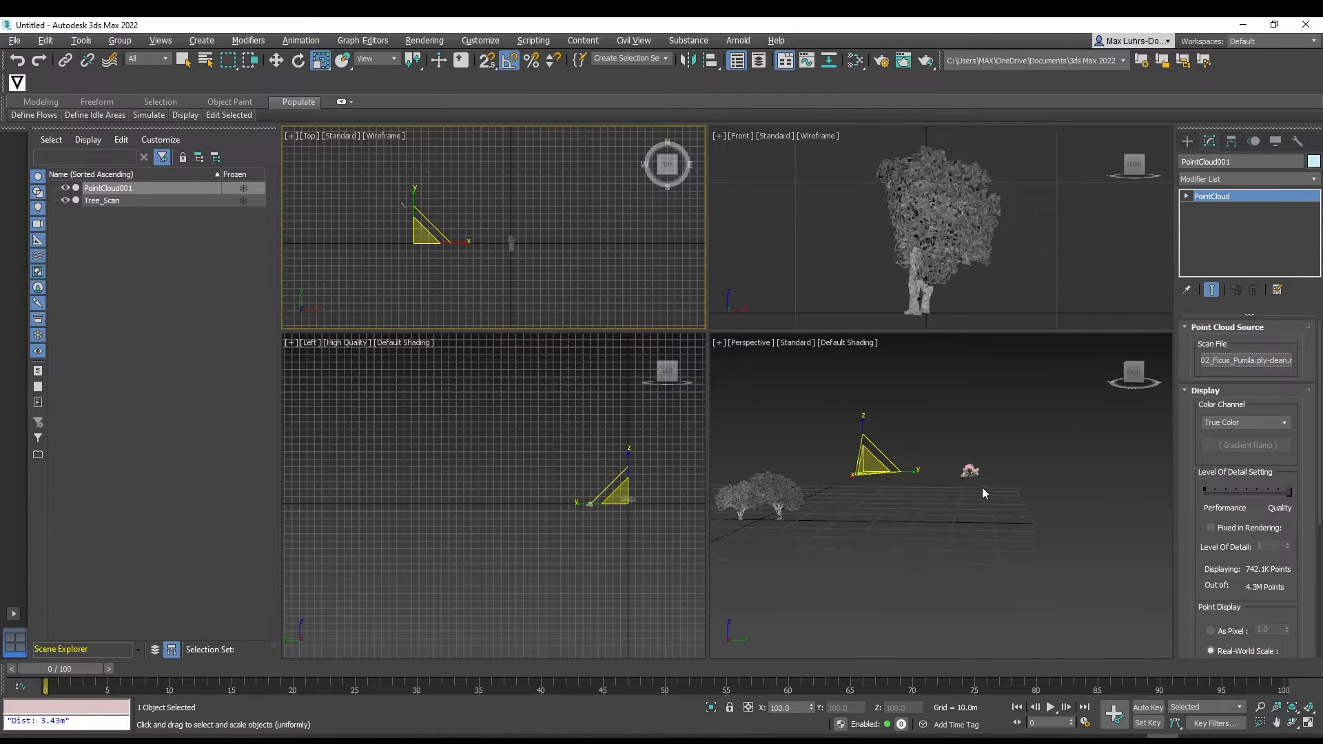
{"action": "scroll", "coordinate": [997, 474], "scroll_direction": "up", "scroll_amount": 8}
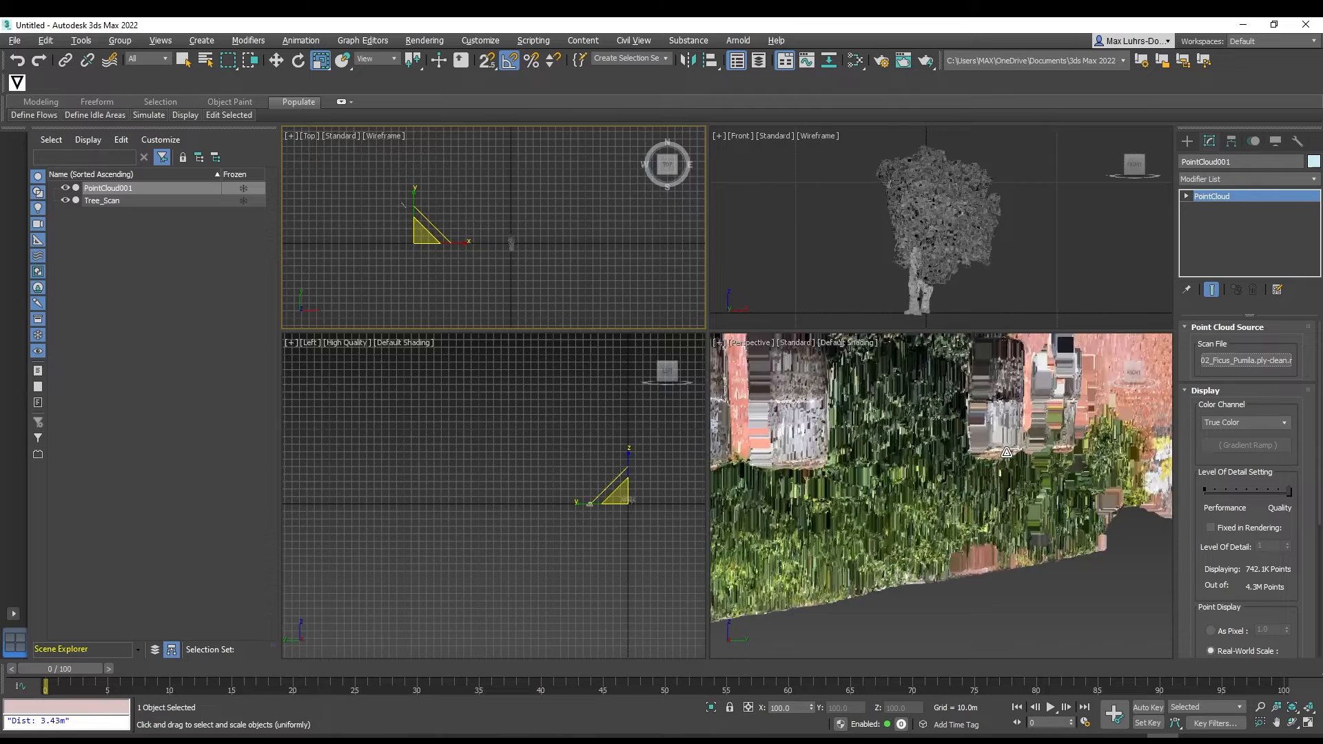
{"action": "scroll", "coordinate": [997, 469], "scroll_direction": "down", "scroll_amount": 6}
{"action": "scroll", "coordinate": [1039, 503], "scroll_direction": "down", "scroll_amount": 4}
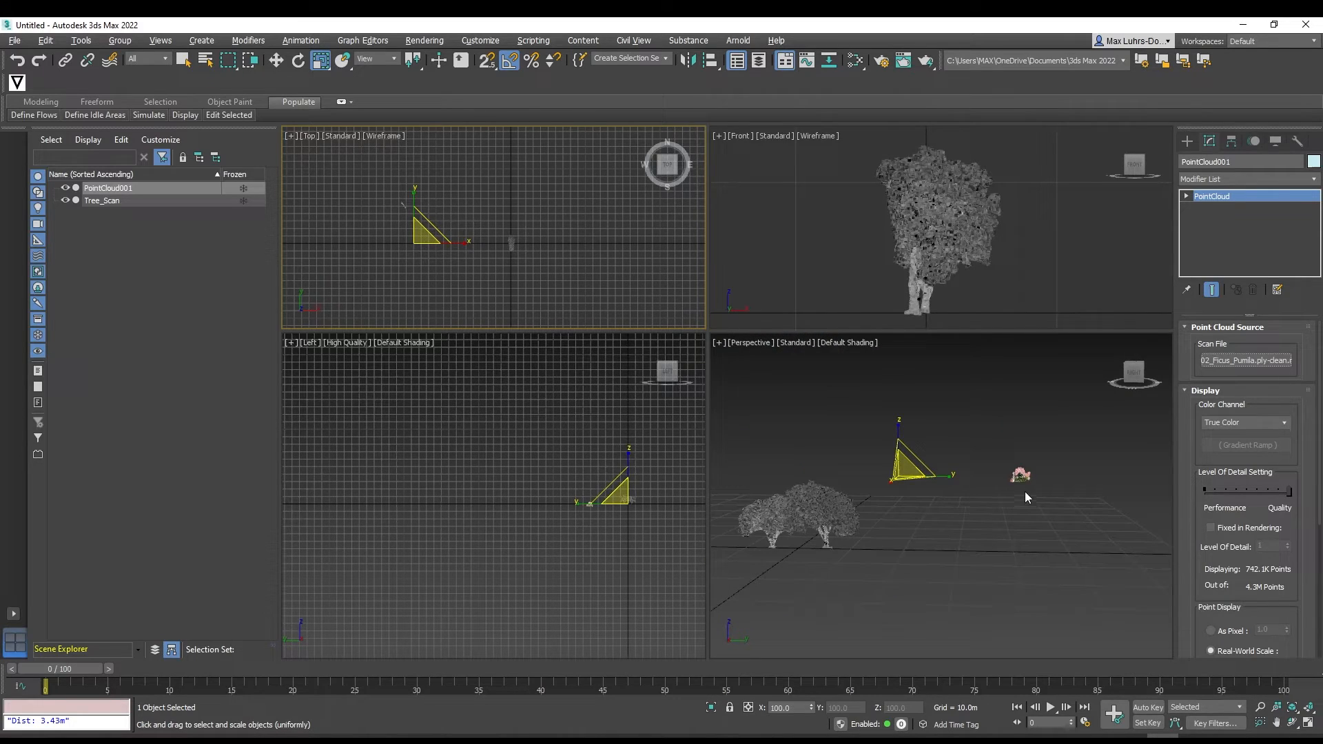
{"action": "scroll", "coordinate": [1040, 483], "scroll_direction": "up", "scroll_amount": 10}
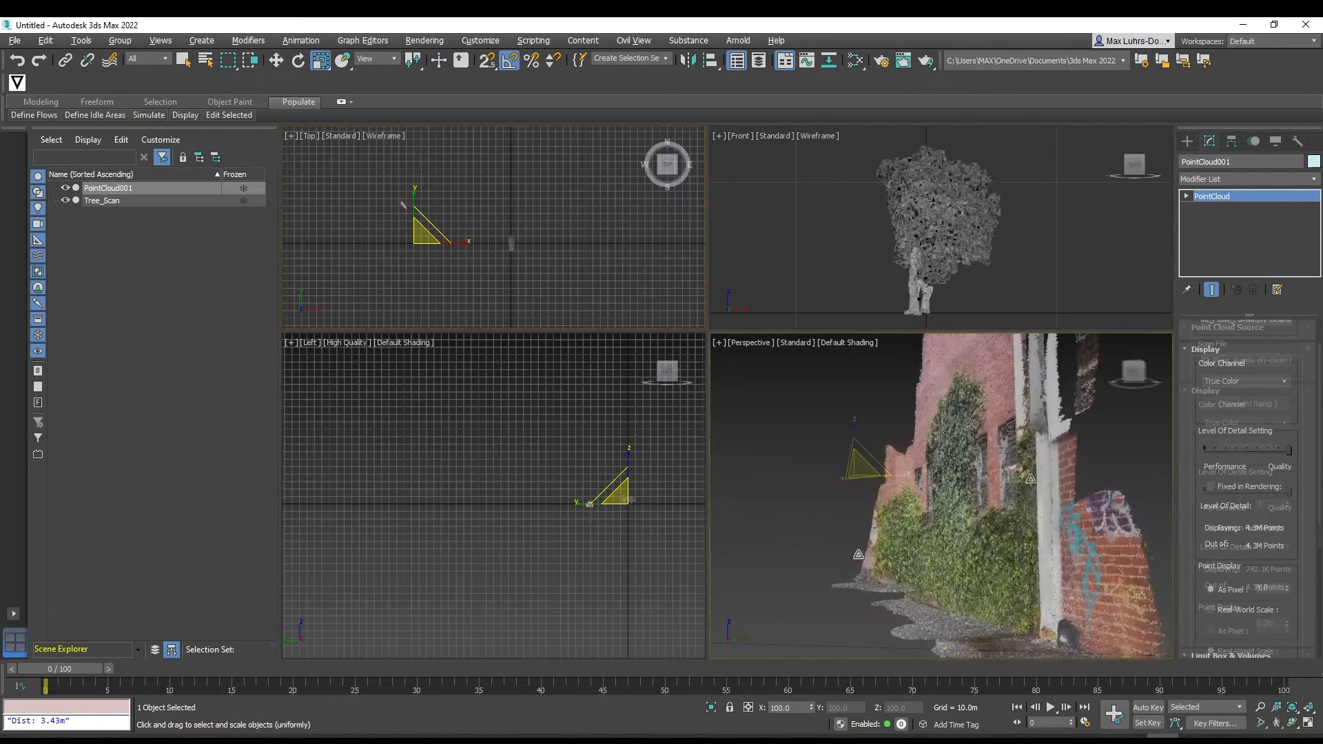
Inspect the ivy-covered wall scan's point density and colours up close, from the side and from the front.
{"action": "middle_click_drag", "start_coordinate": [1064, 553], "coordinate": [1078, 548], "text": "alt"}
{"action": "scroll", "coordinate": [946, 509], "scroll_direction": "up", "scroll_amount": 5}
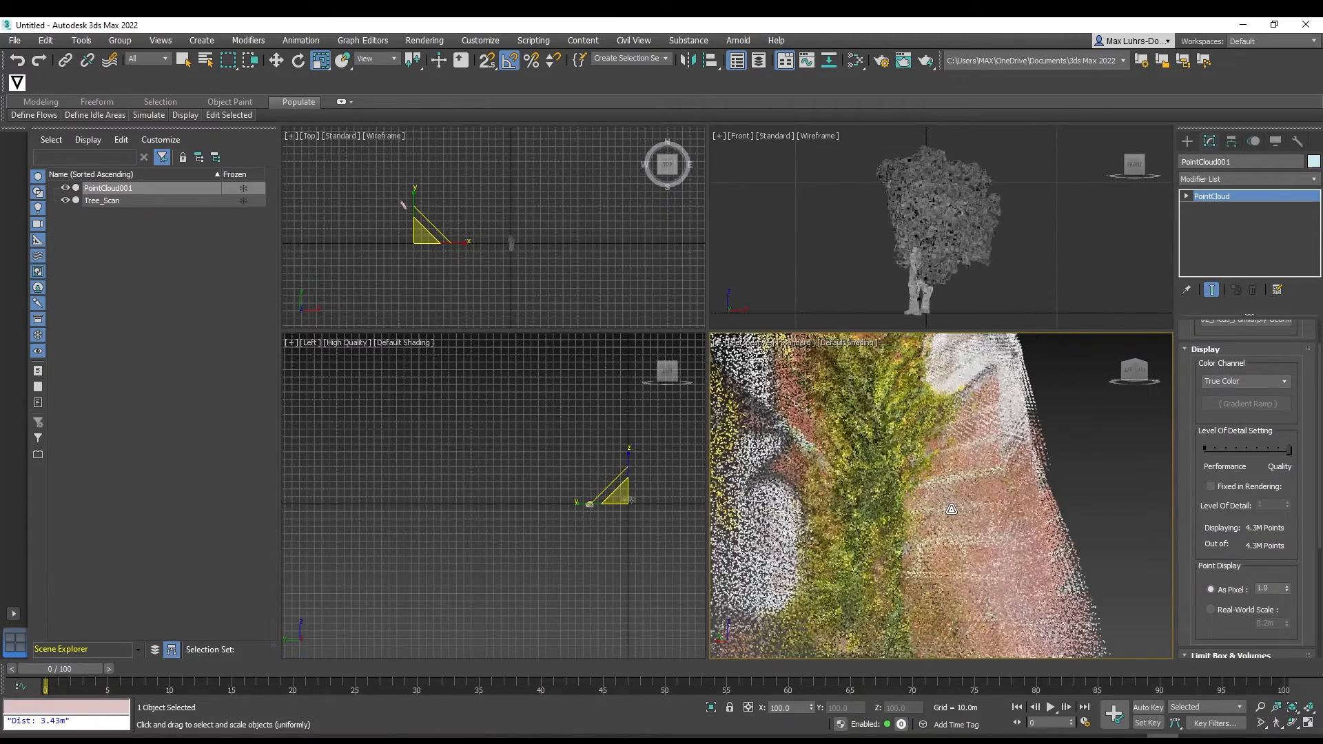
{"action": "scroll", "coordinate": [953, 510], "scroll_direction": "down", "scroll_amount": 5}
{"action": "middle_click_drag", "start_coordinate": [953, 510], "coordinate": [760, 522], "text": "alt"}
{"action": "scroll", "coordinate": [761, 522], "scroll_direction": "up", "scroll_amount": 6}
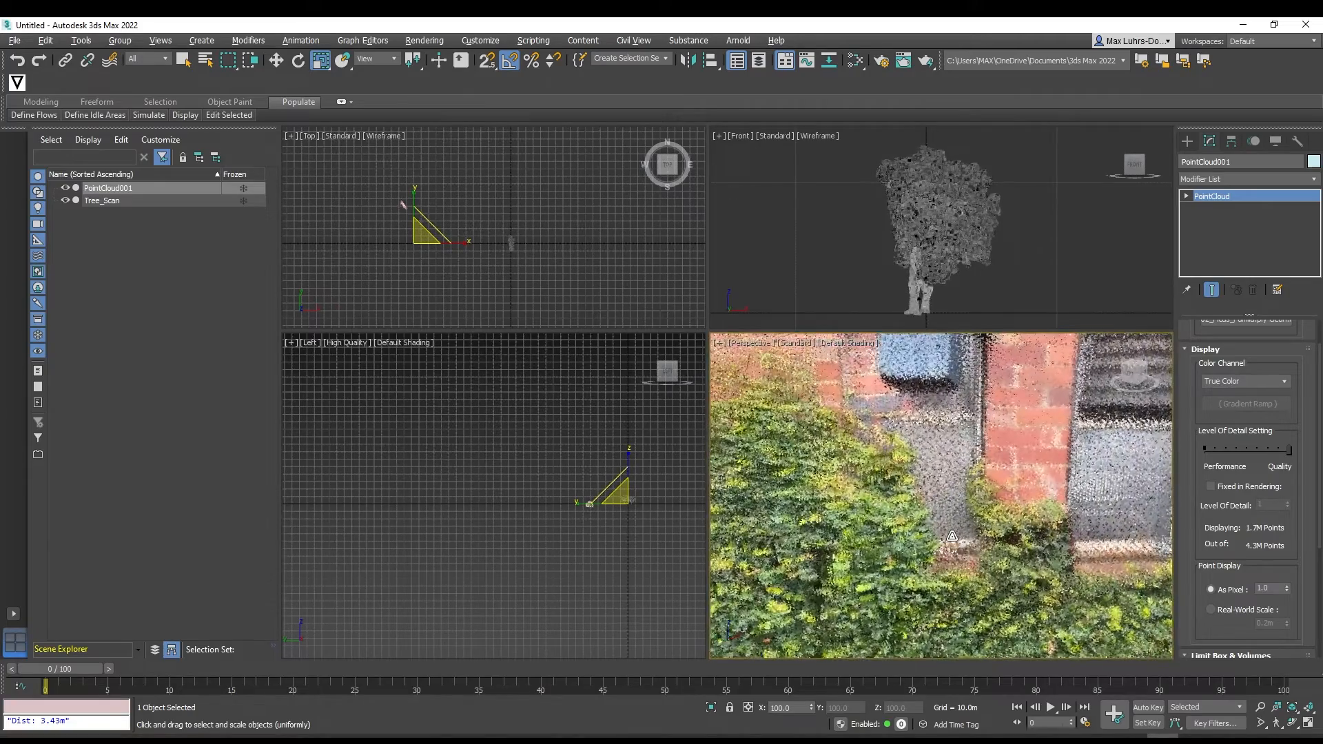
{"action": "scroll", "coordinate": [991, 522], "scroll_direction": "down", "scroll_amount": 8}
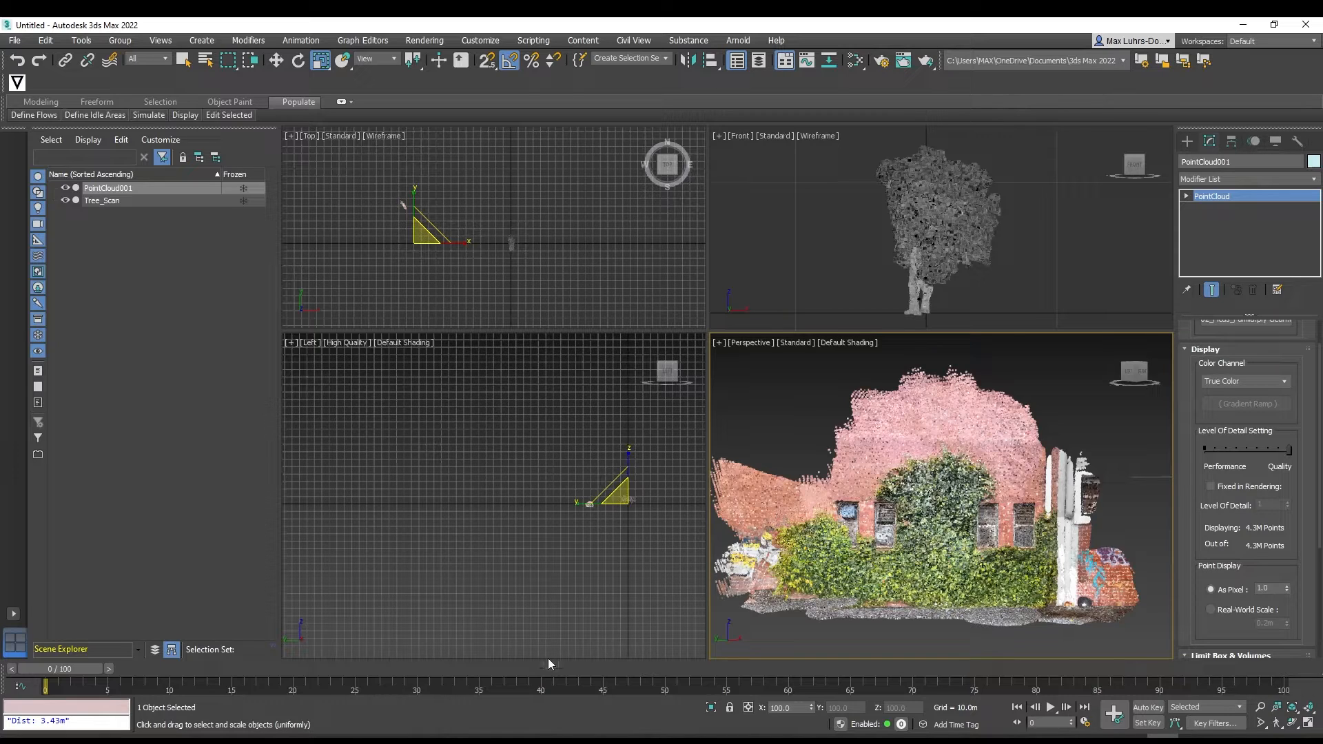
Switch to SiteScape Cloud in the browser and examine the extent of the street scan with the wheelie bin.
{"action": "mouse_move", "coordinate": [211, 736]}
{"action": "left_click", "coordinate": [521, 717]}
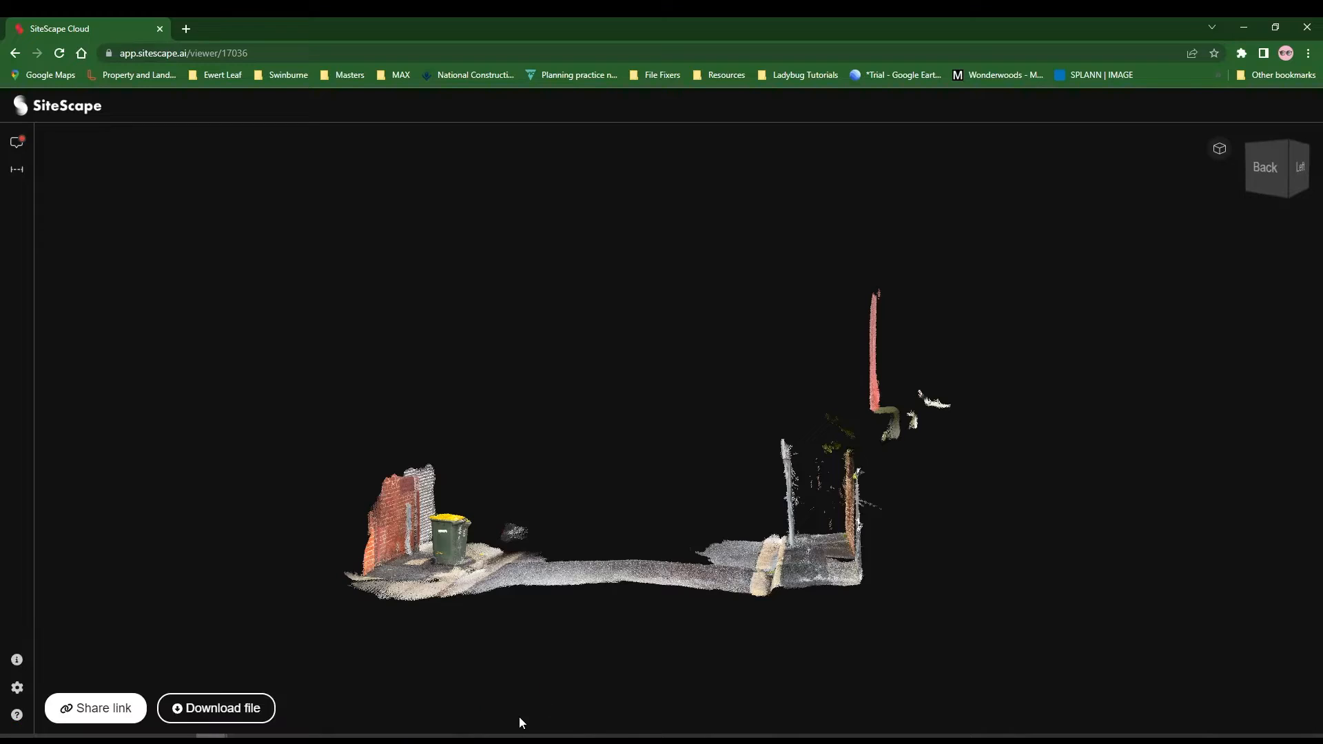
{"action": "scroll", "coordinate": [593, 422], "scroll_direction": "down", "scroll_amount": 1}
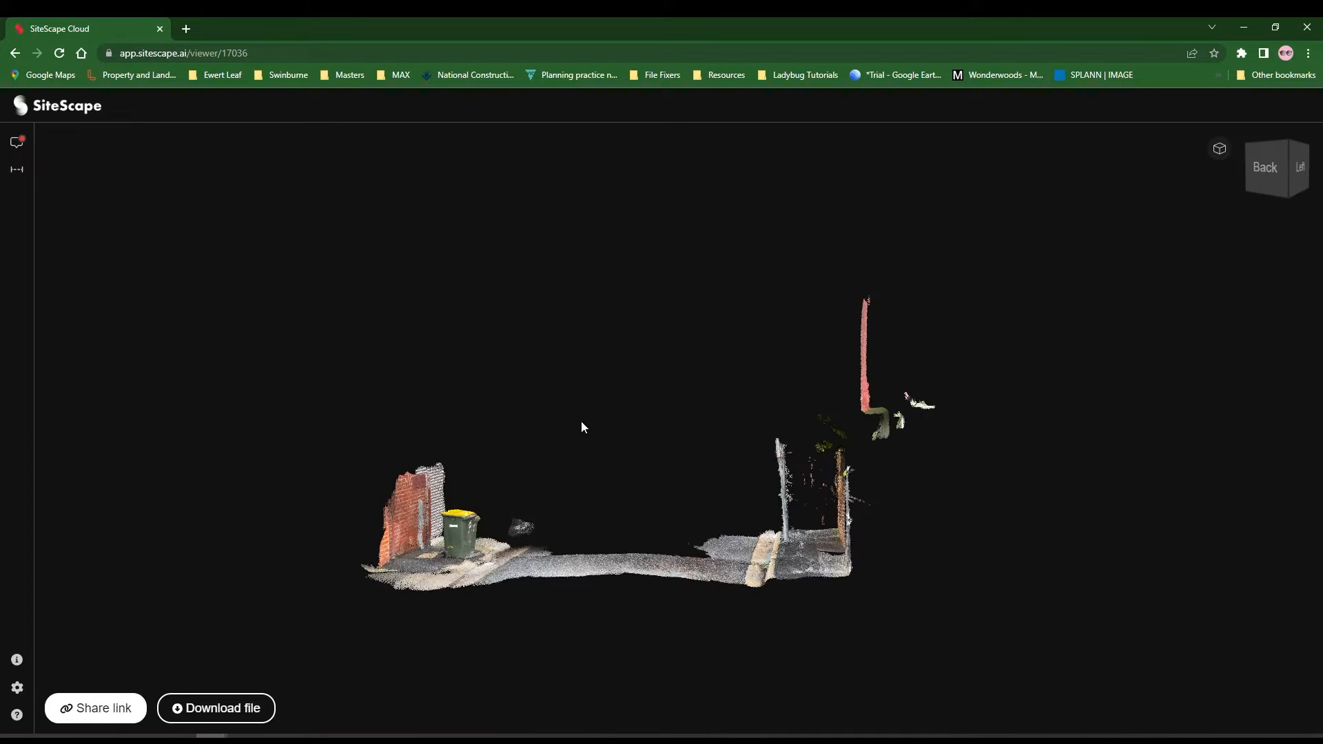
{"action": "right_click_drag", "start_coordinate": [617, 437], "coordinate": [659, 451]}
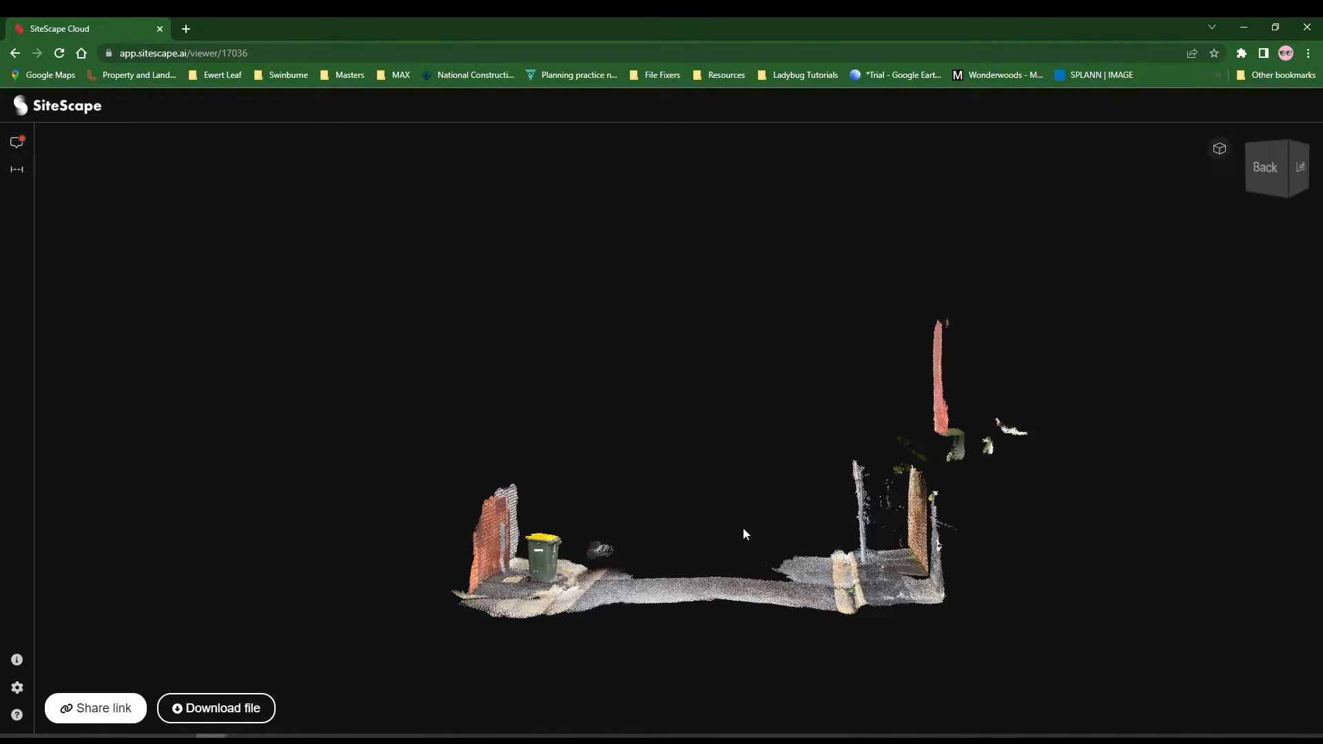
{"action": "right_click_drag", "start_coordinate": [739, 550], "coordinate": [698, 546]}
{"action": "scroll", "coordinate": [876, 524], "scroll_direction": "down", "scroll_amount": 8}
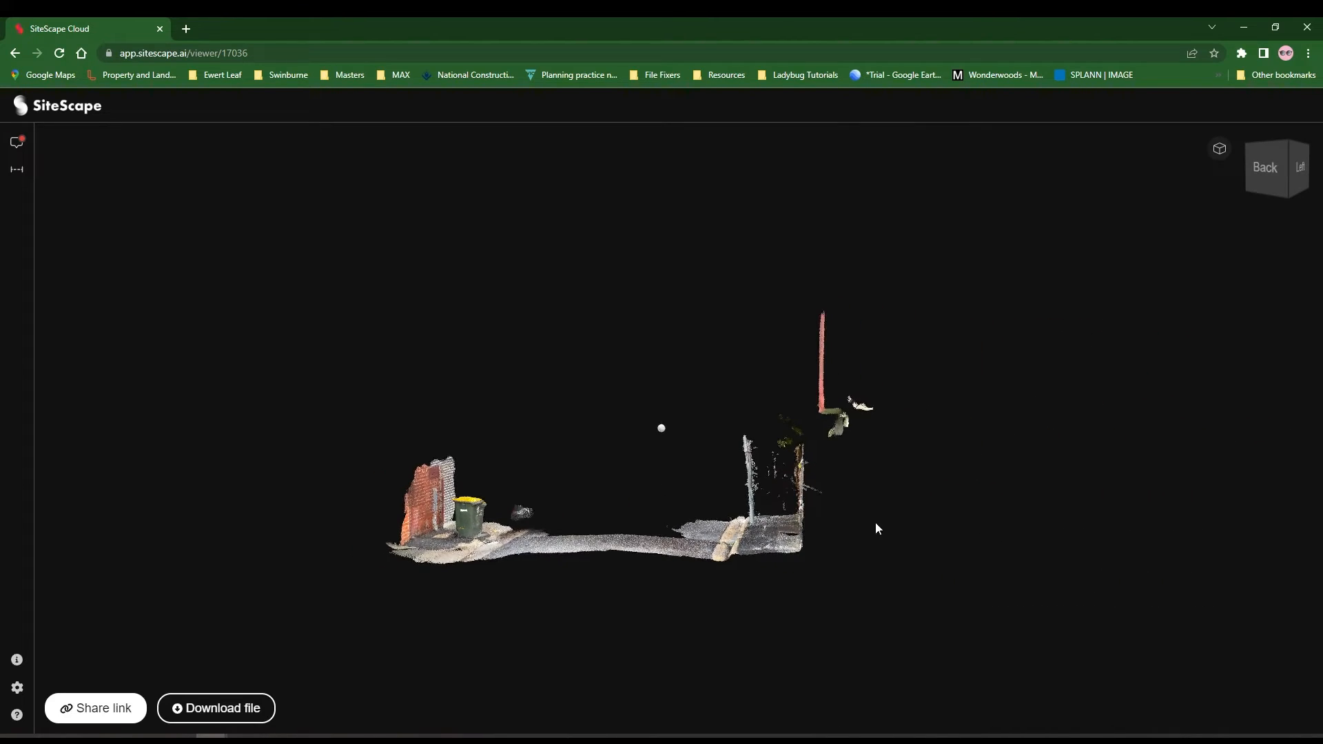
{"action": "scroll", "coordinate": [900, 536], "scroll_direction": "down", "scroll_amount": 1}
{"action": "right_click_drag", "start_coordinate": [901, 545], "coordinate": [895, 586]}
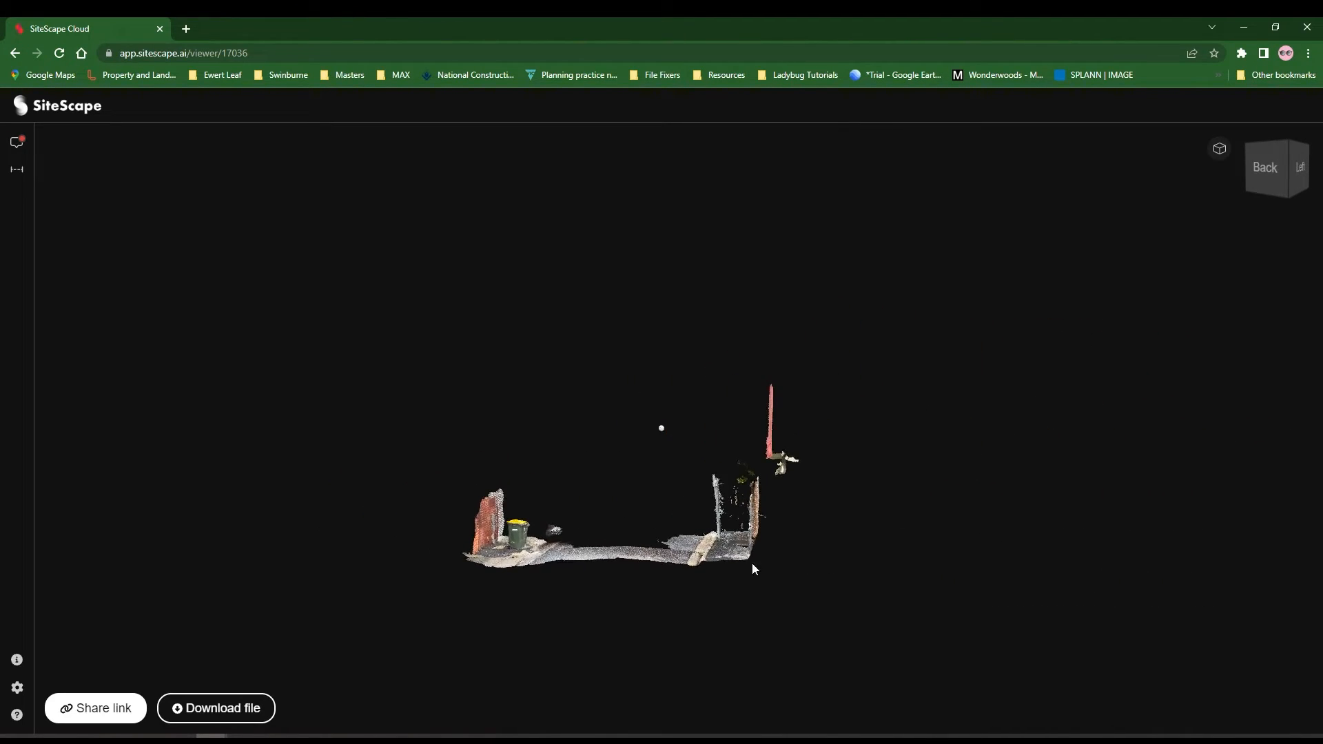
Examine how far the street scan lies from the viewer's rotation centre, both up close and from the back.
{"action": "scroll", "coordinate": [602, 555], "scroll_direction": "up", "scroll_amount": 5}
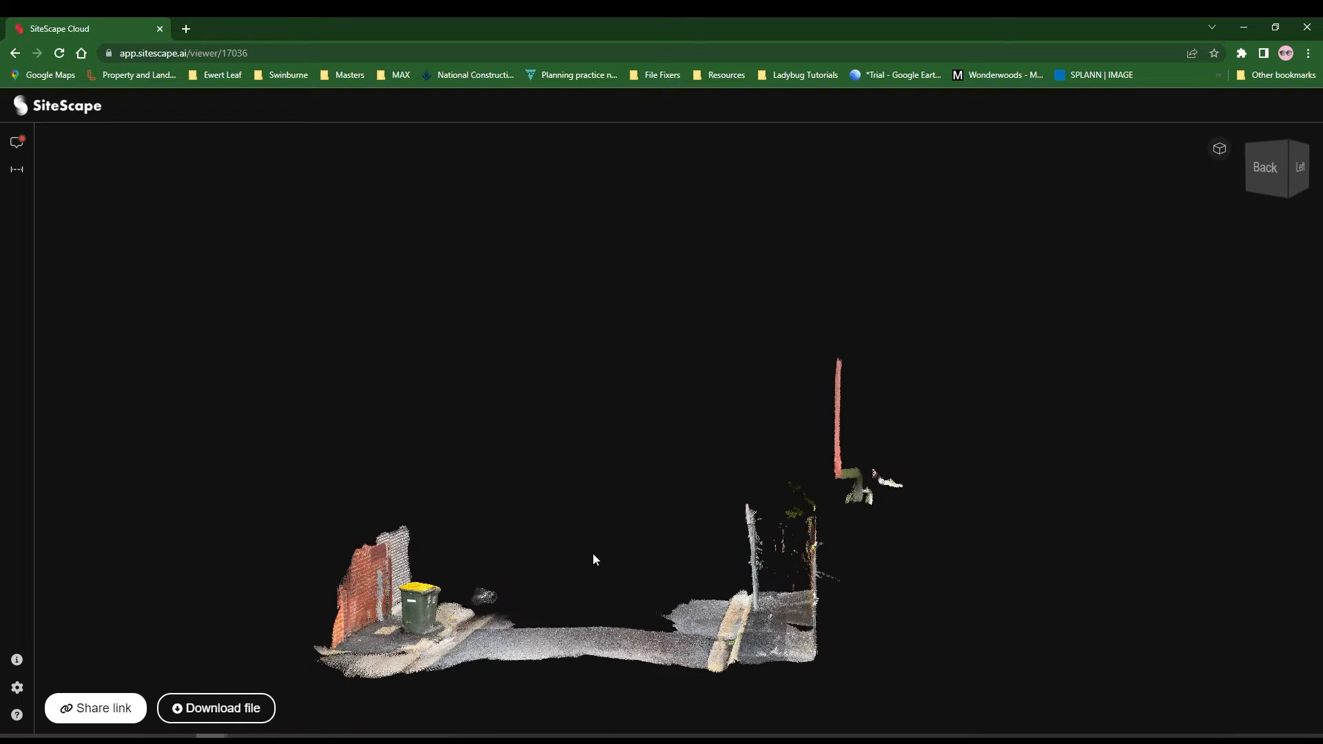
{"action": "scroll", "coordinate": [632, 517], "scroll_direction": "down", "scroll_amount": 2}
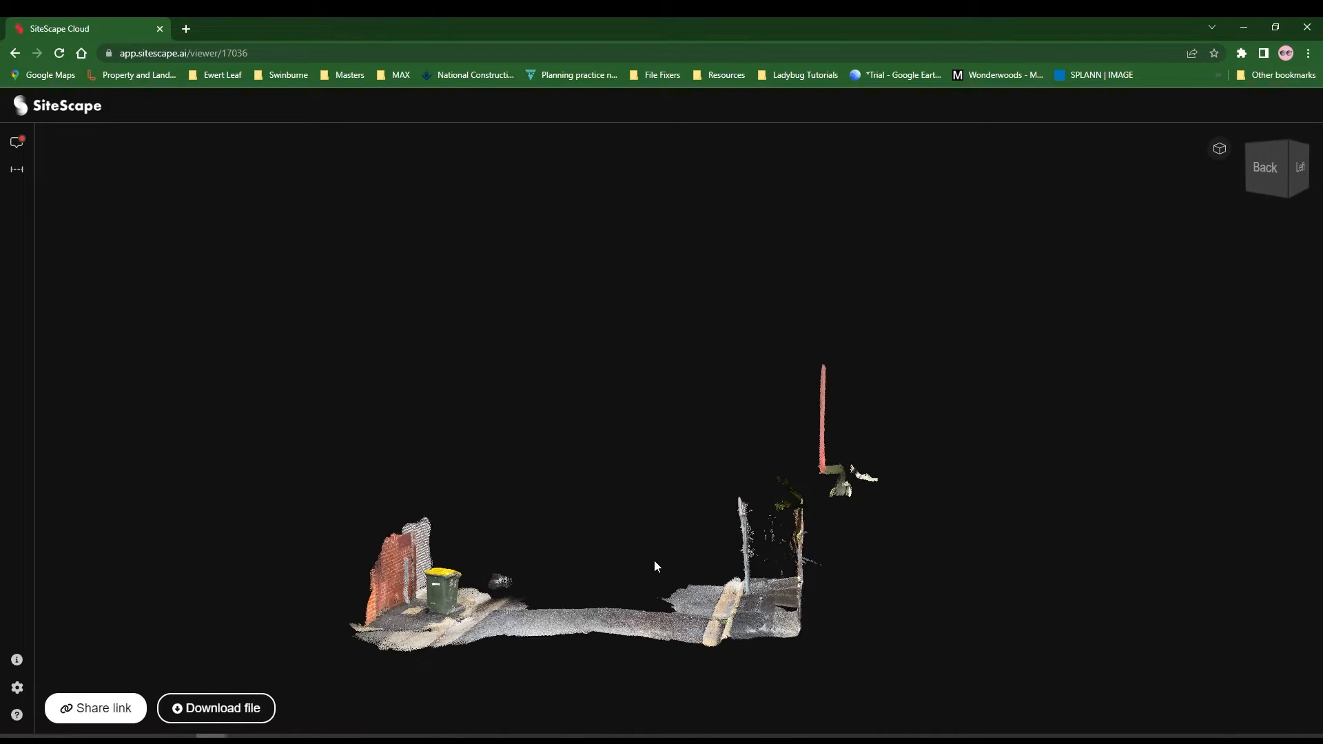
{"action": "right_click_drag", "start_coordinate": [655, 560], "coordinate": [880, 642]}
{"action": "scroll", "coordinate": [786, 562], "scroll_direction": "down", "scroll_amount": 5}
{"action": "left_click", "coordinate": [1258, 180]}
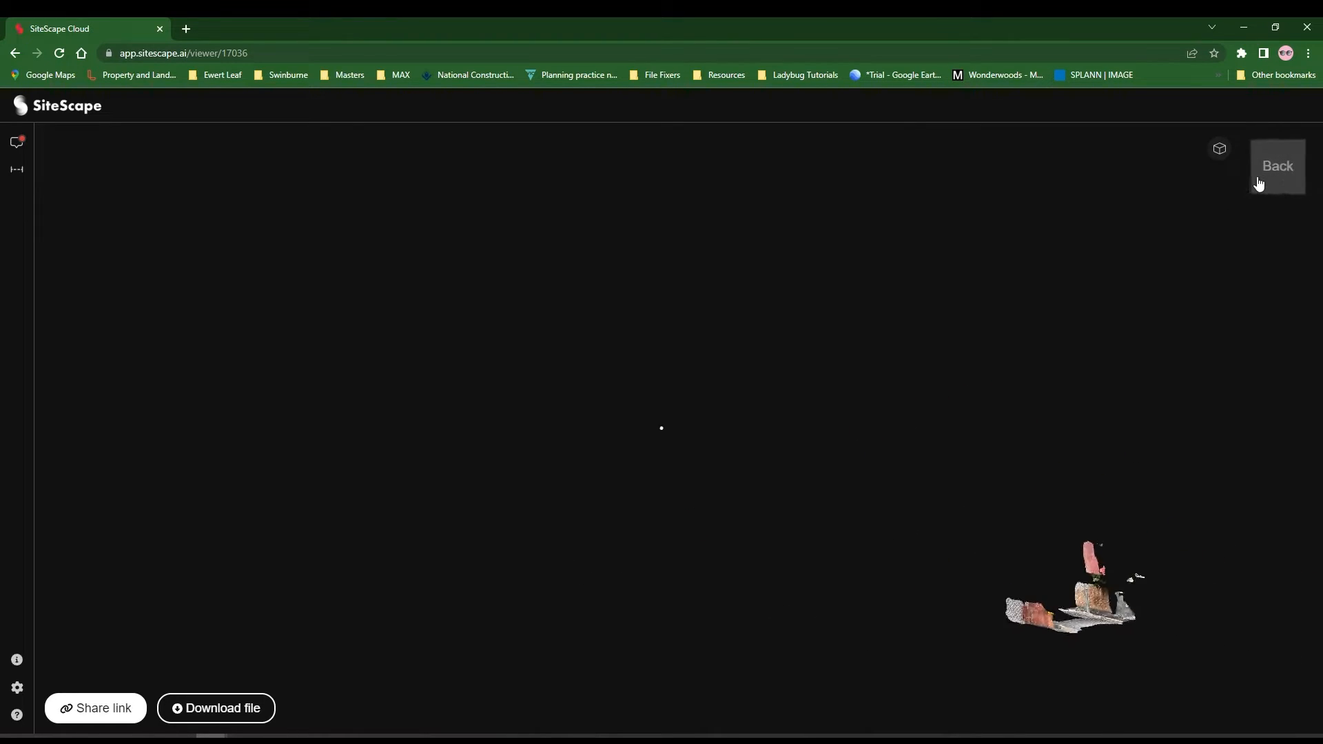
{"action": "scroll", "coordinate": [1101, 612], "scroll_direction": "up", "scroll_amount": 4}
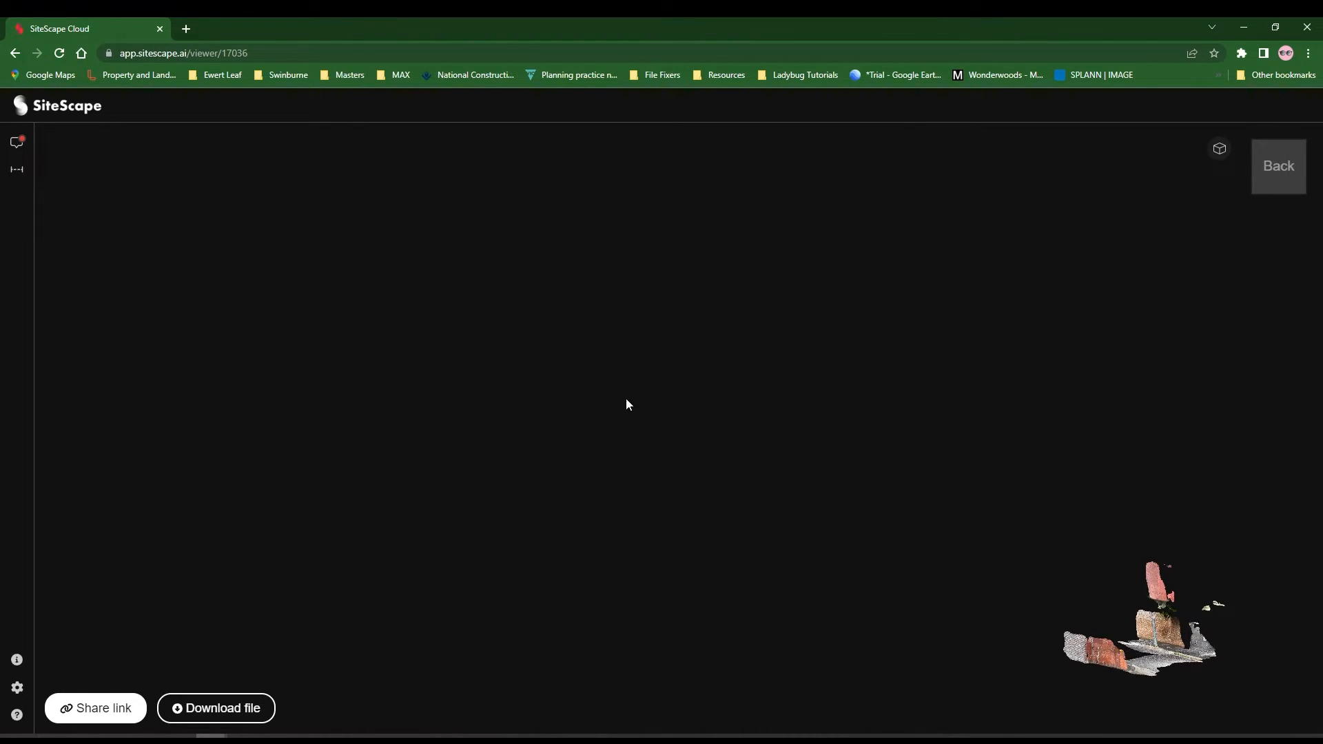
{"action": "scroll", "coordinate": [1206, 645], "scroll_direction": "down", "scroll_amount": 5}
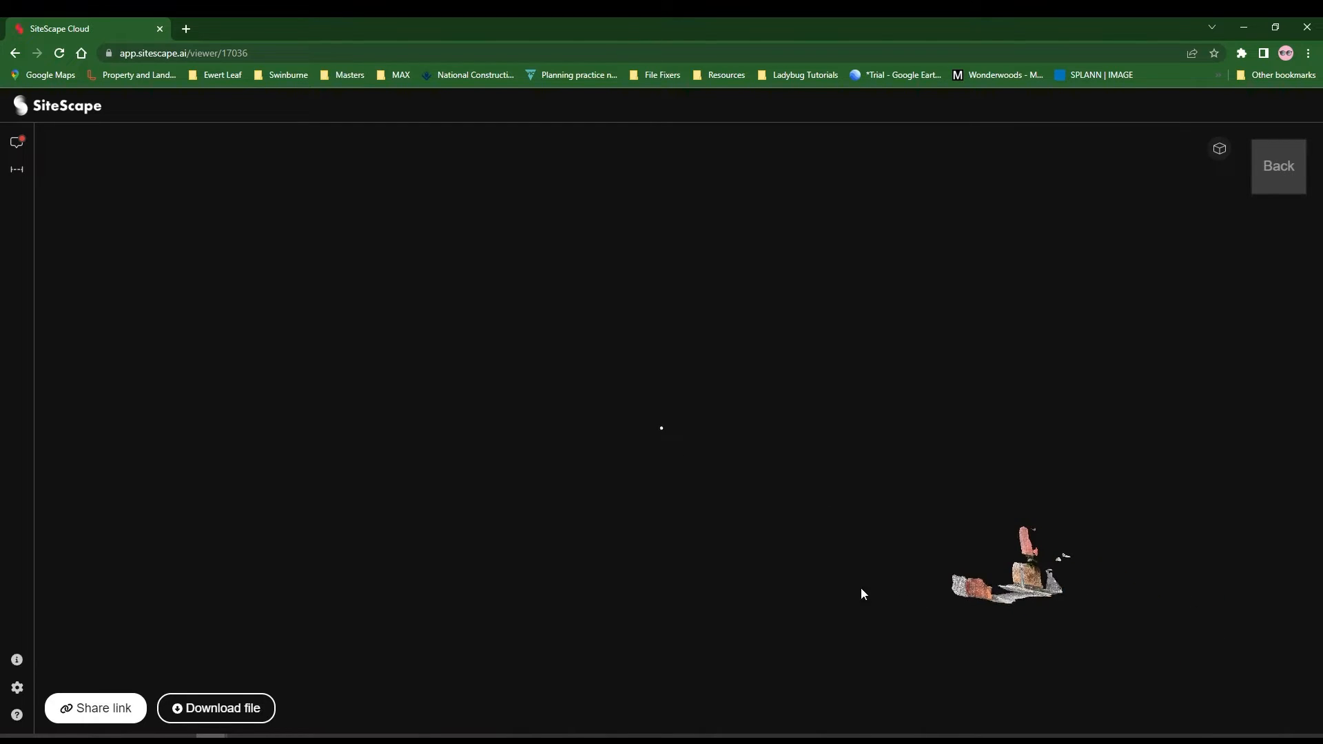
Examine the street scan's offset from the rotation centre from above, and check which file formats it can be downloaded in.
{"action": "left_click_drag", "start_coordinate": [1184, 605], "coordinate": [1166, 504]}
{"action": "scroll", "coordinate": [1163, 486], "scroll_direction": "up", "scroll_amount": 3}
{"action": "scroll", "coordinate": [1137, 475], "scroll_direction": "down", "scroll_amount": 5}
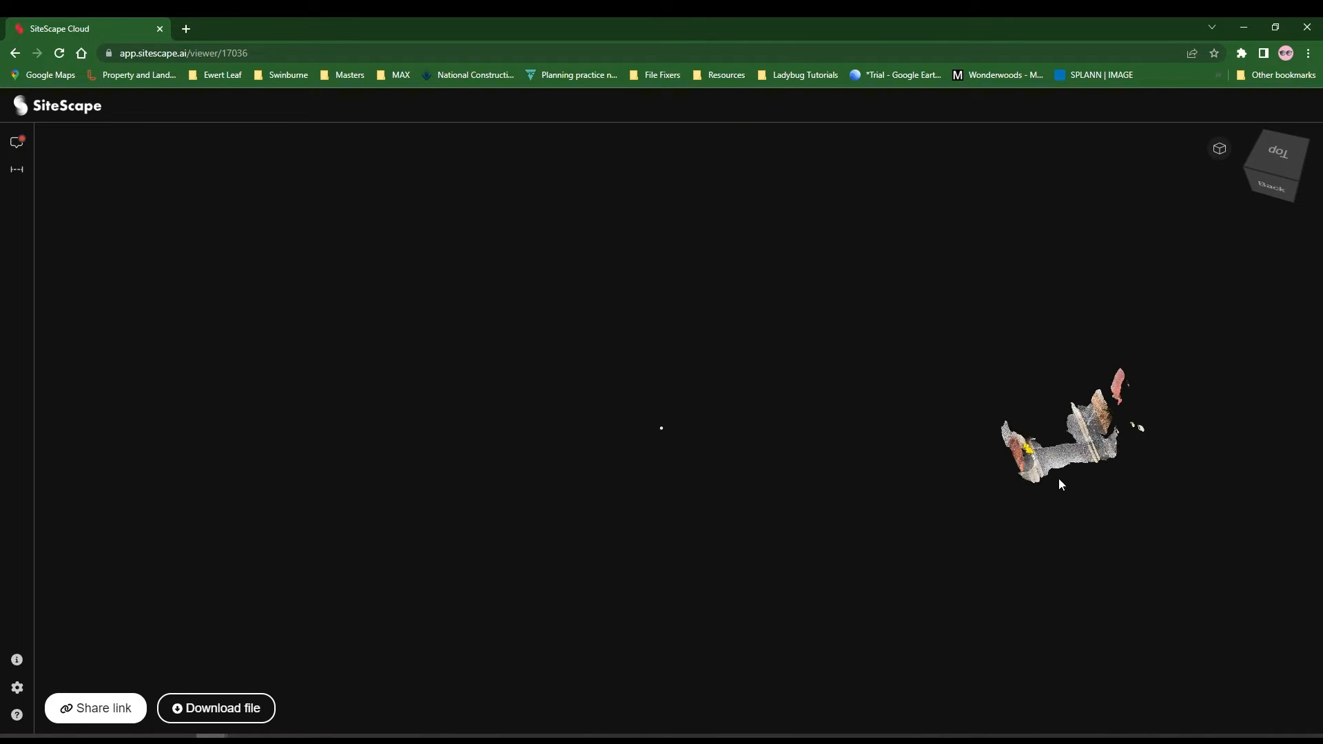
{"action": "scroll", "coordinate": [1274, 403], "scroll_direction": "up", "scroll_amount": 2}
{"action": "scroll", "coordinate": [1268, 409], "scroll_direction": "up", "scroll_amount": 1}
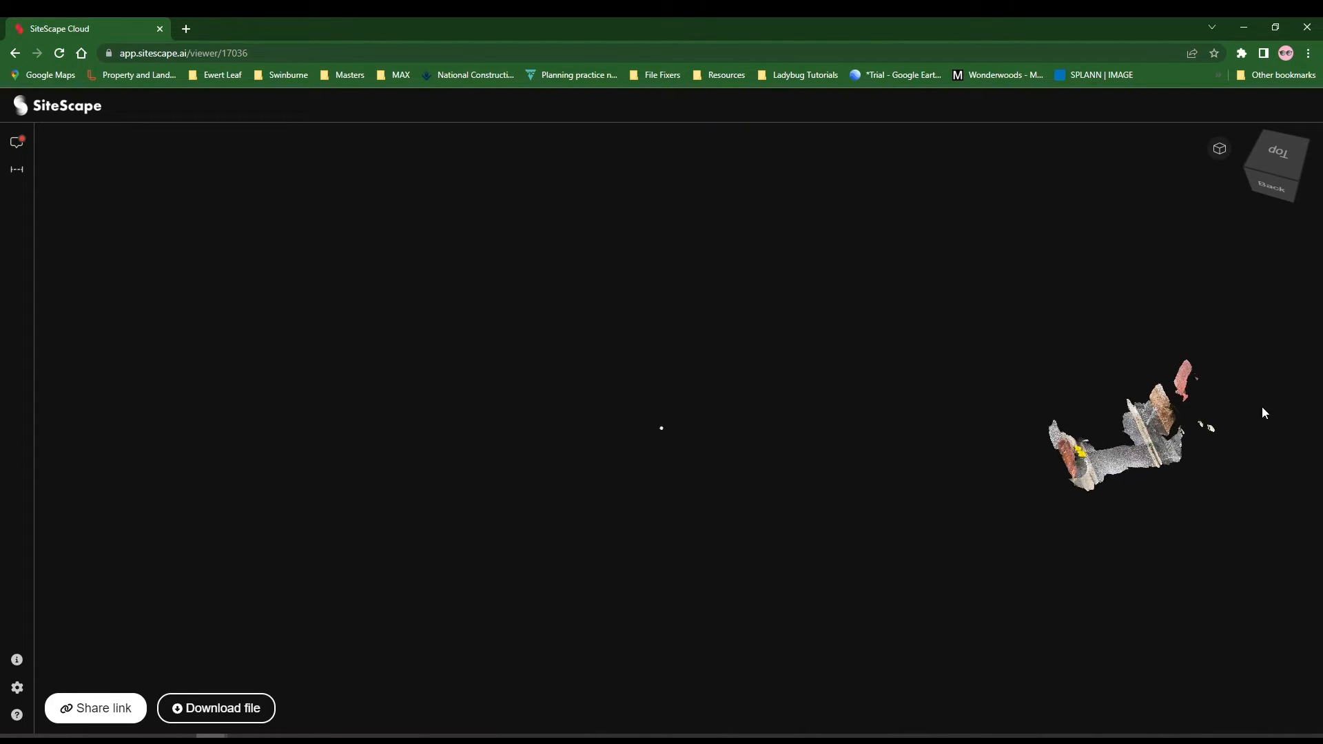
{"action": "left_click", "coordinate": [257, 710]}
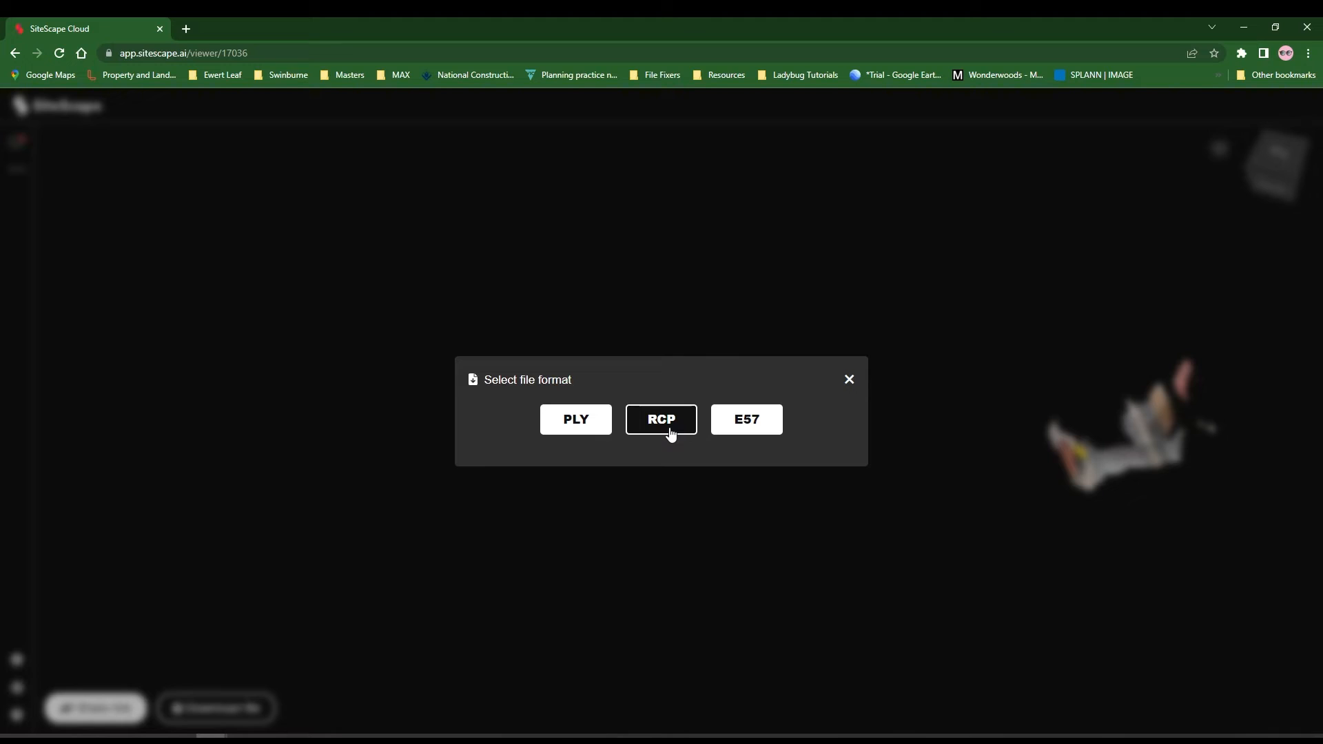
{"action": "left_click", "coordinate": [850, 380]}
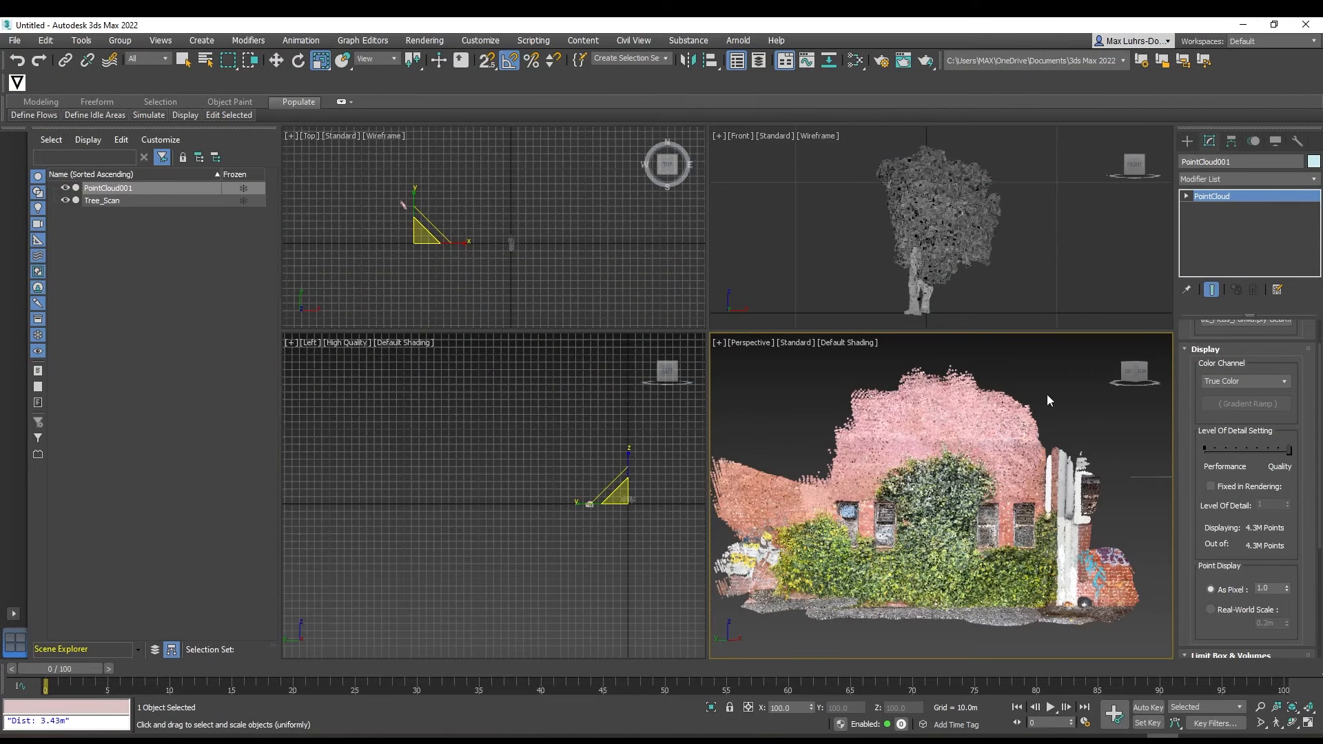
Switch to 3ds Max and examine how far the ivy wall scan lies from its own pivot and the tree scan.
{"action": "scroll", "coordinate": [938, 406], "scroll_direction": "down", "scroll_amount": 6}
{"action": "scroll", "coordinate": [939, 446], "scroll_direction": "up", "scroll_amount": 4}
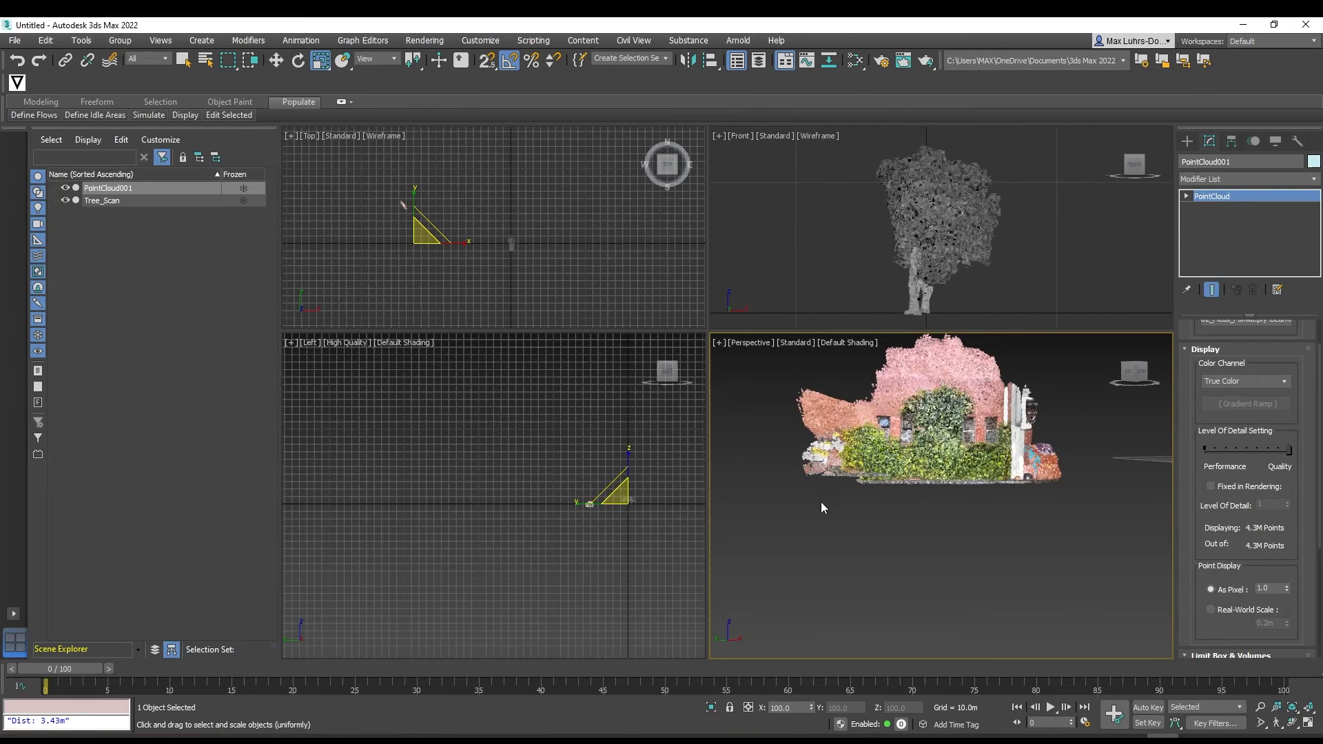
{"action": "scroll", "coordinate": [821, 502], "scroll_direction": "down", "scroll_amount": 5}
{"action": "key", "text": "alt+w"}
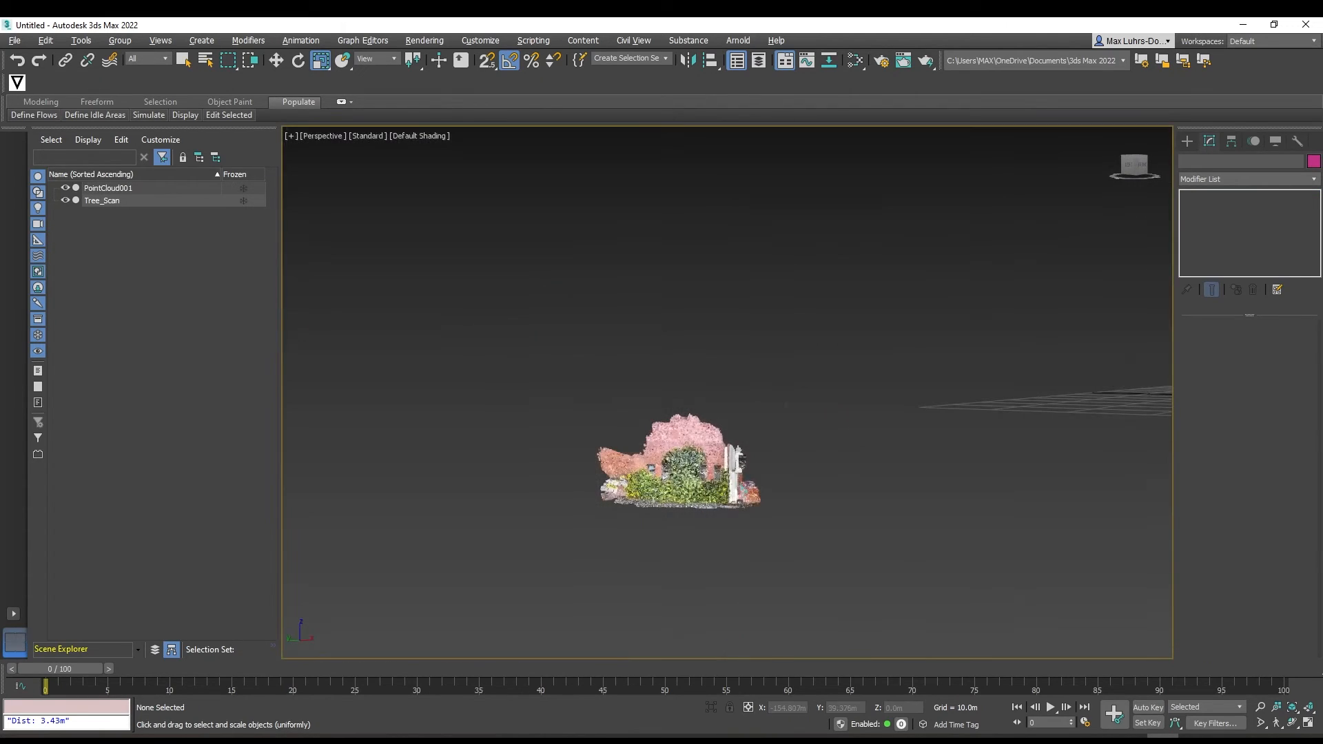
{"action": "scroll", "coordinate": [858, 442], "scroll_direction": "down", "scroll_amount": 4}
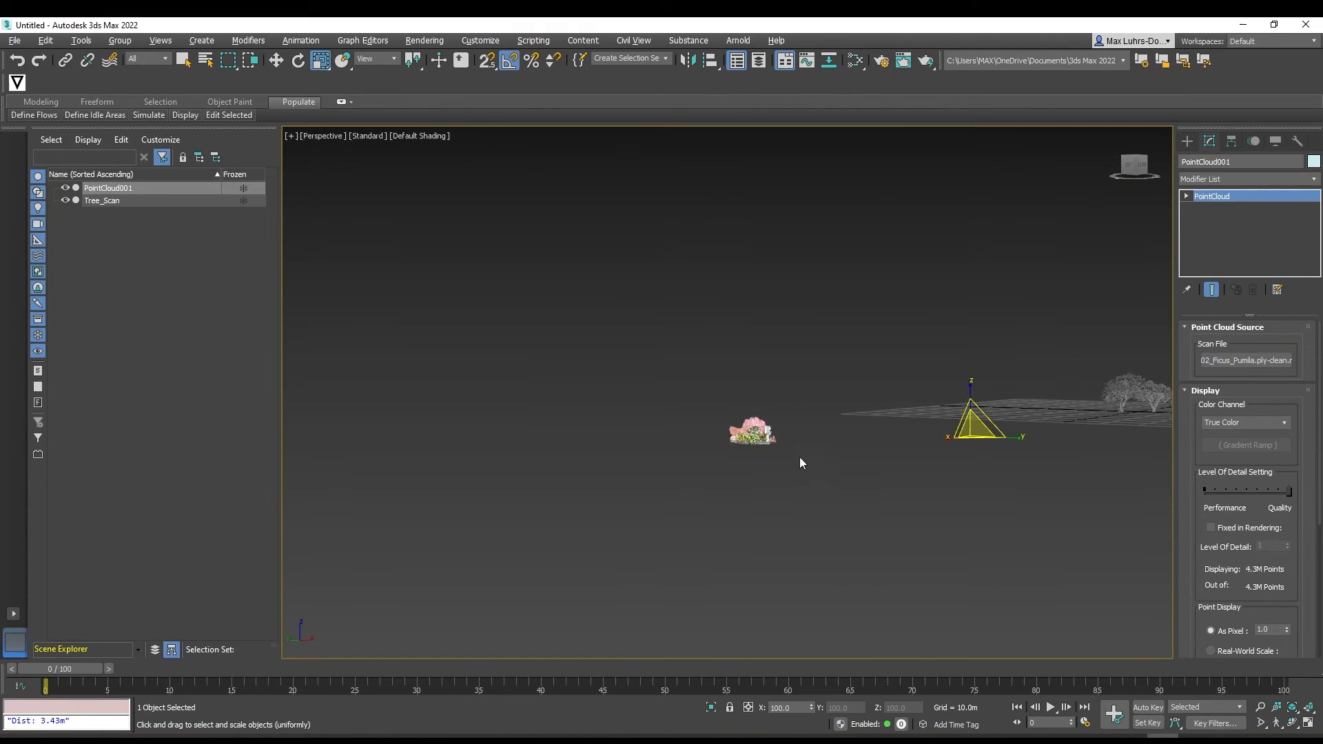
{"action": "middle_click_drag", "start_coordinate": [1165, 418], "coordinate": [974, 415]}
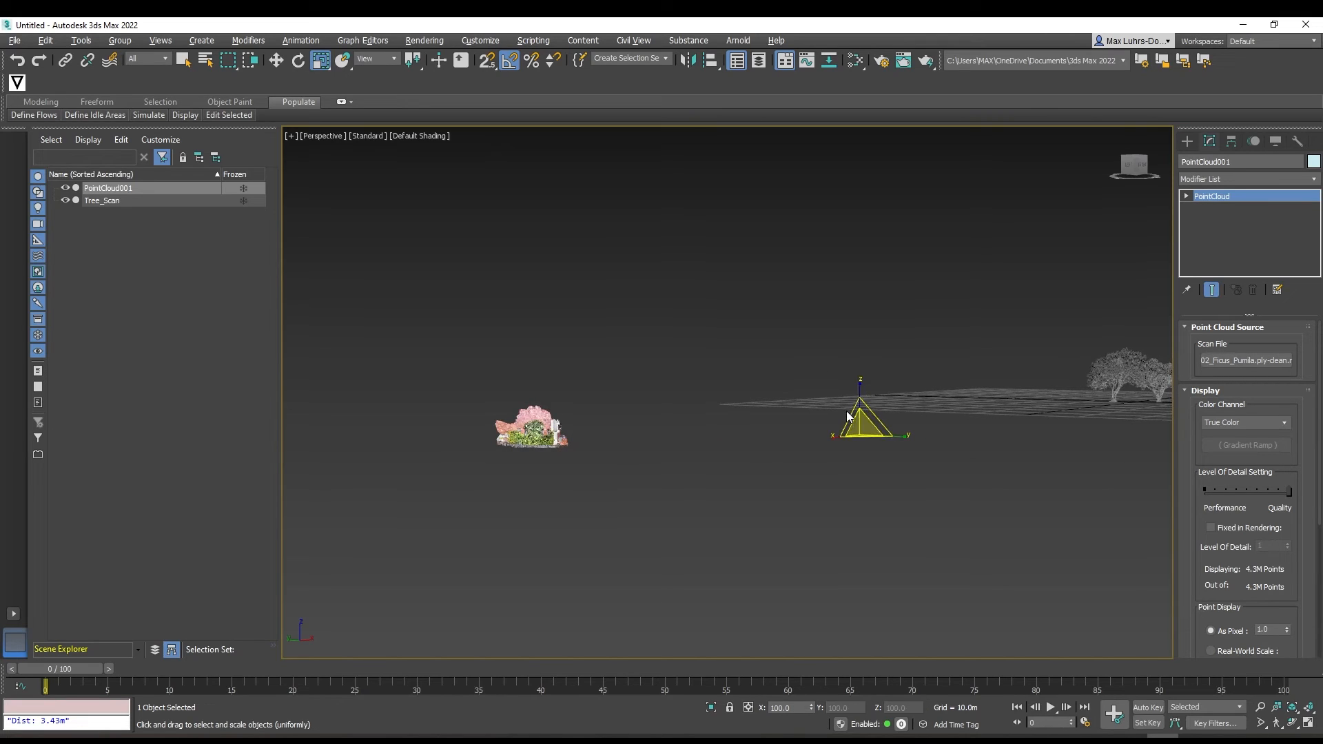
{"action": "left_click", "coordinate": [695, 417]}
{"action": "key", "text": "ctrl+z"}
Make transforms affect only the pivot of PointCloud001 and move the pivot onto the ivy wall scan.
{"action": "left_click", "coordinate": [1233, 142]}
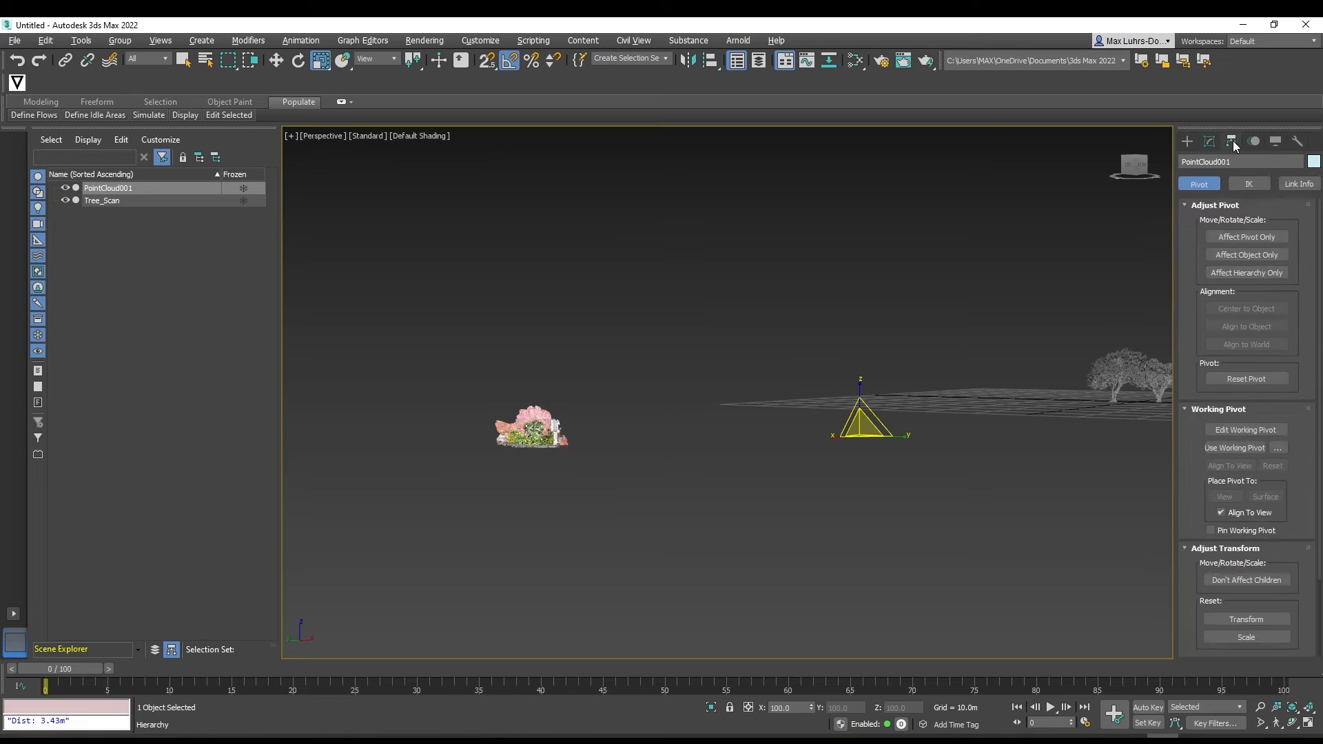
{"action": "left_click", "coordinate": [1254, 247]}
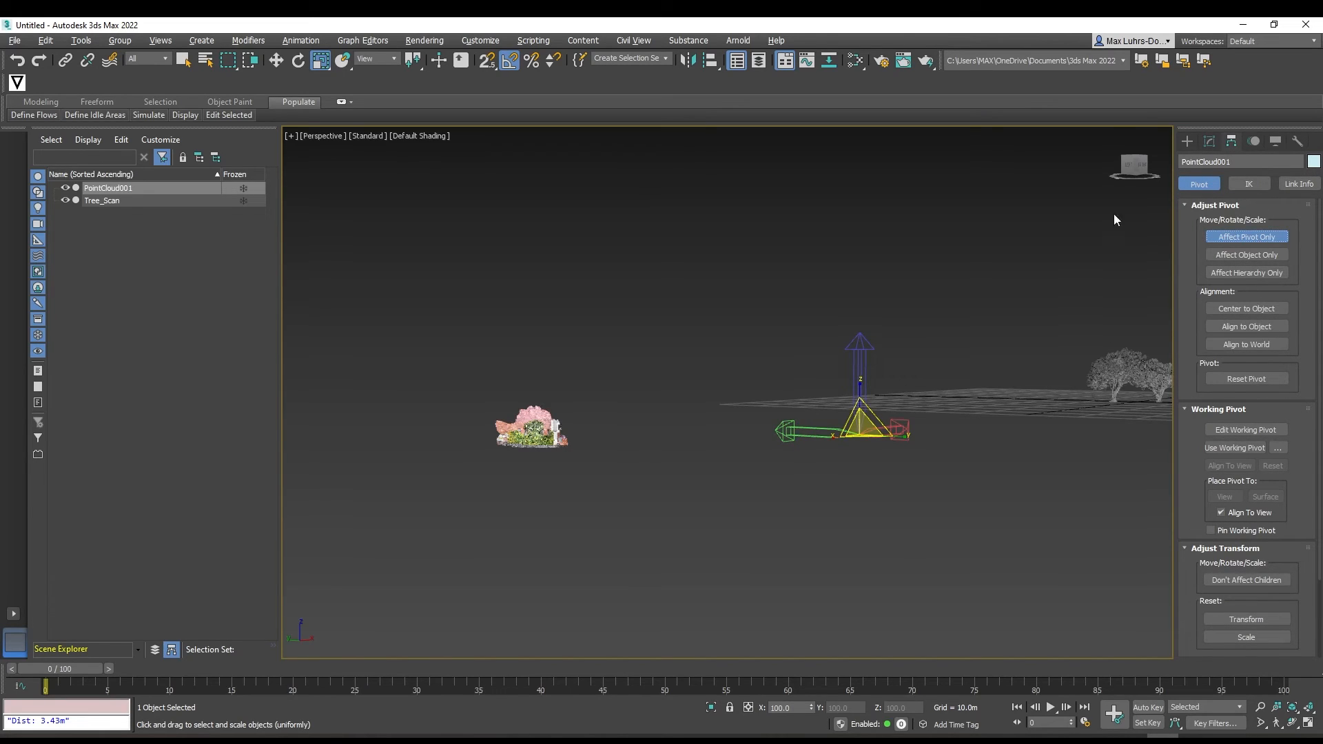
{"action": "key", "text": "alt+w"}
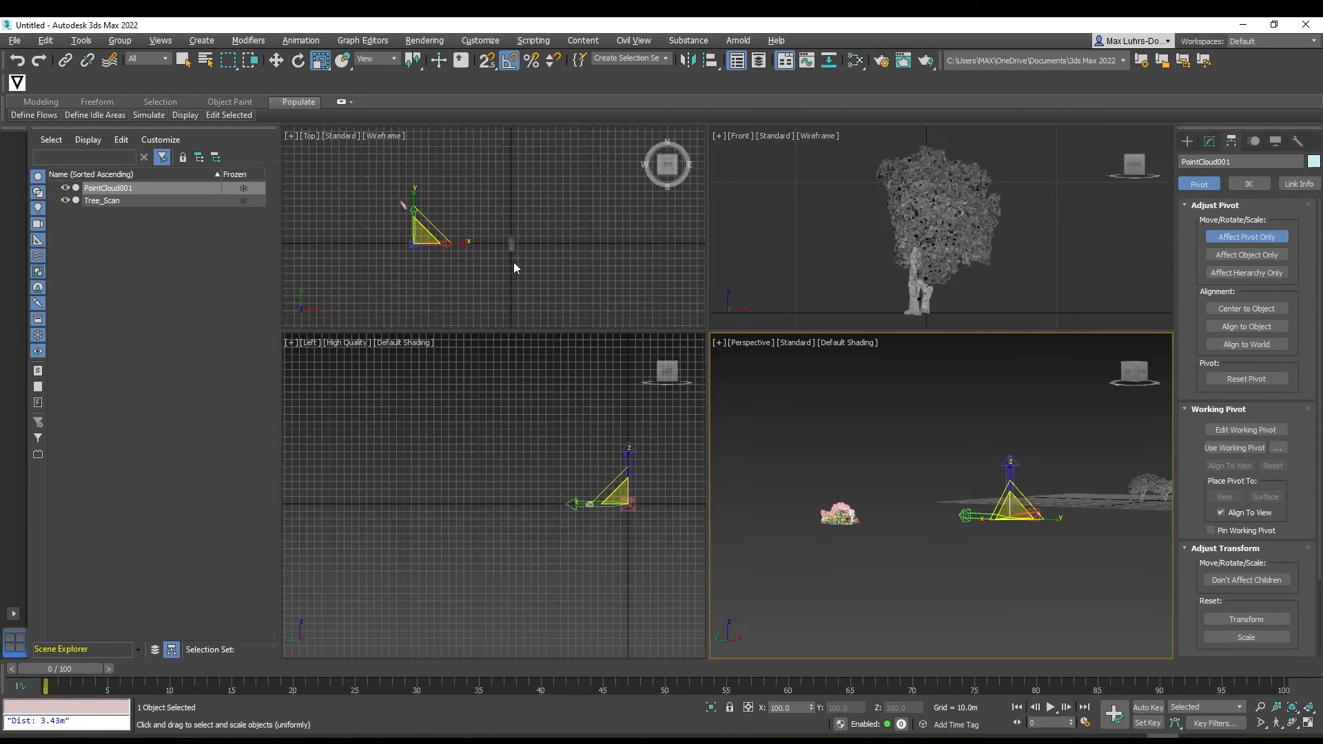
{"action": "scroll", "coordinate": [435, 244], "scroll_direction": "up", "scroll_amount": 3}
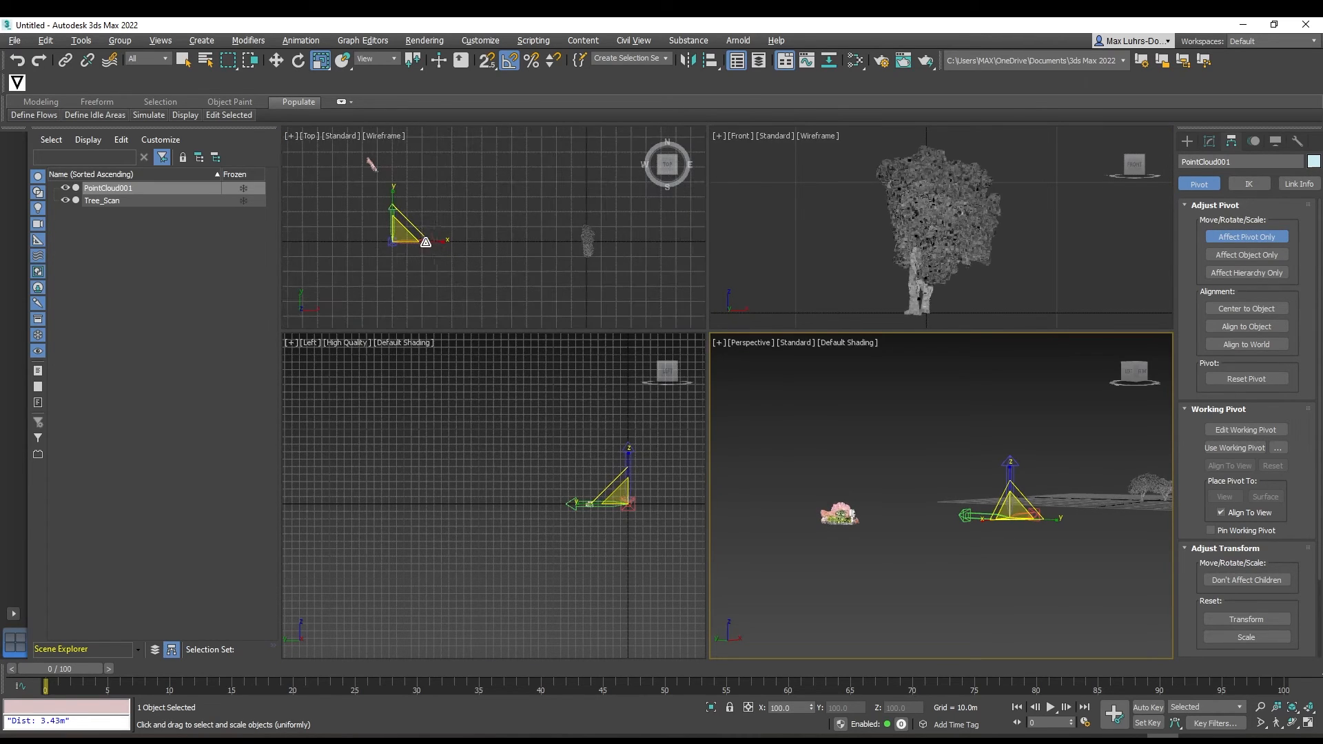
{"action": "left_click", "coordinate": [276, 61]}
{"action": "left_click_drag", "start_coordinate": [402, 217], "coordinate": [423, 172]}
{"action": "left_click_drag", "start_coordinate": [422, 172], "coordinate": [420, 171]}
{"action": "scroll", "coordinate": [590, 507], "scroll_direction": "up", "scroll_amount": 10}
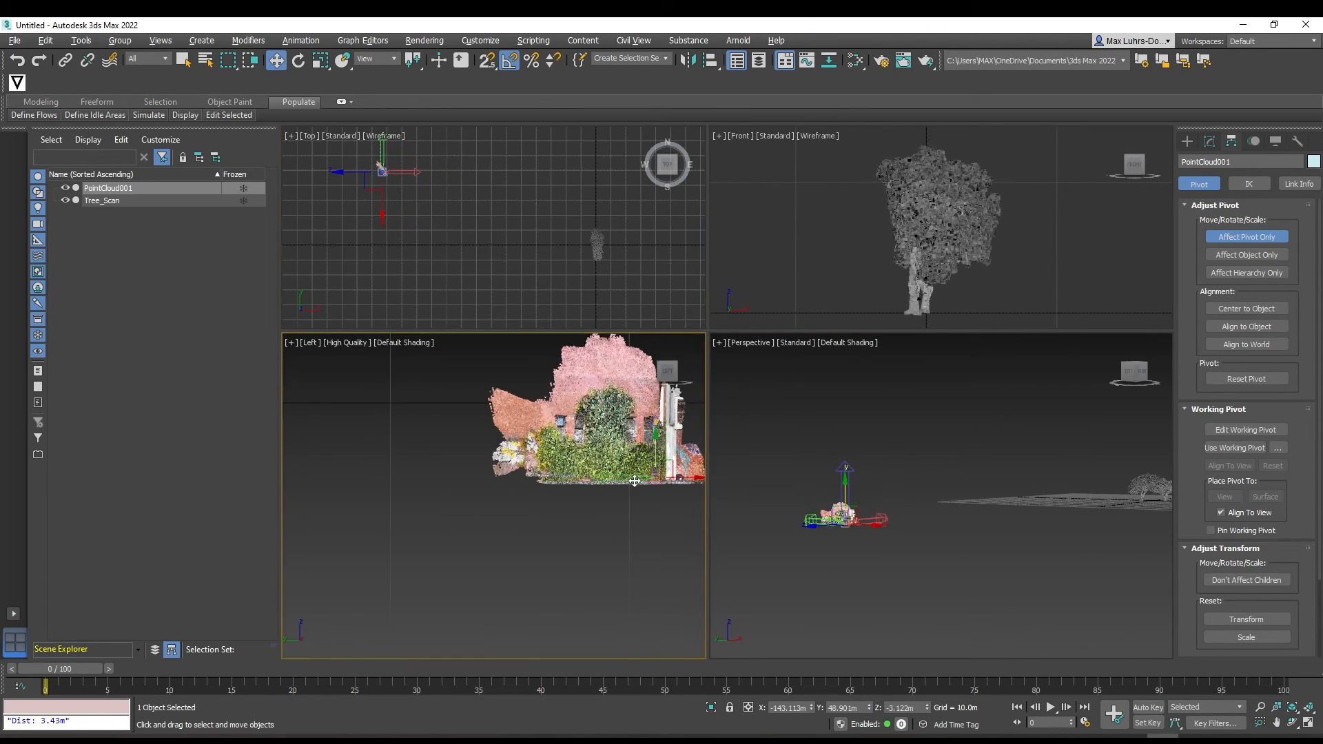
Rotate the pivot of PointCloud001 in the Top view to line it up with the wall scan.
{"action": "scroll", "coordinate": [620, 386], "scroll_direction": "down", "scroll_amount": 5}
{"action": "key", "text": "e"}
{"action": "mouse_move", "coordinate": [496, 227]}
{"action": "left_mouse_down"}
{"action": "mouse_move", "coordinate": [484, 202]}
{"action": "mouse_move", "coordinate": [486, 221]}
{"action": "left_mouse_up"}
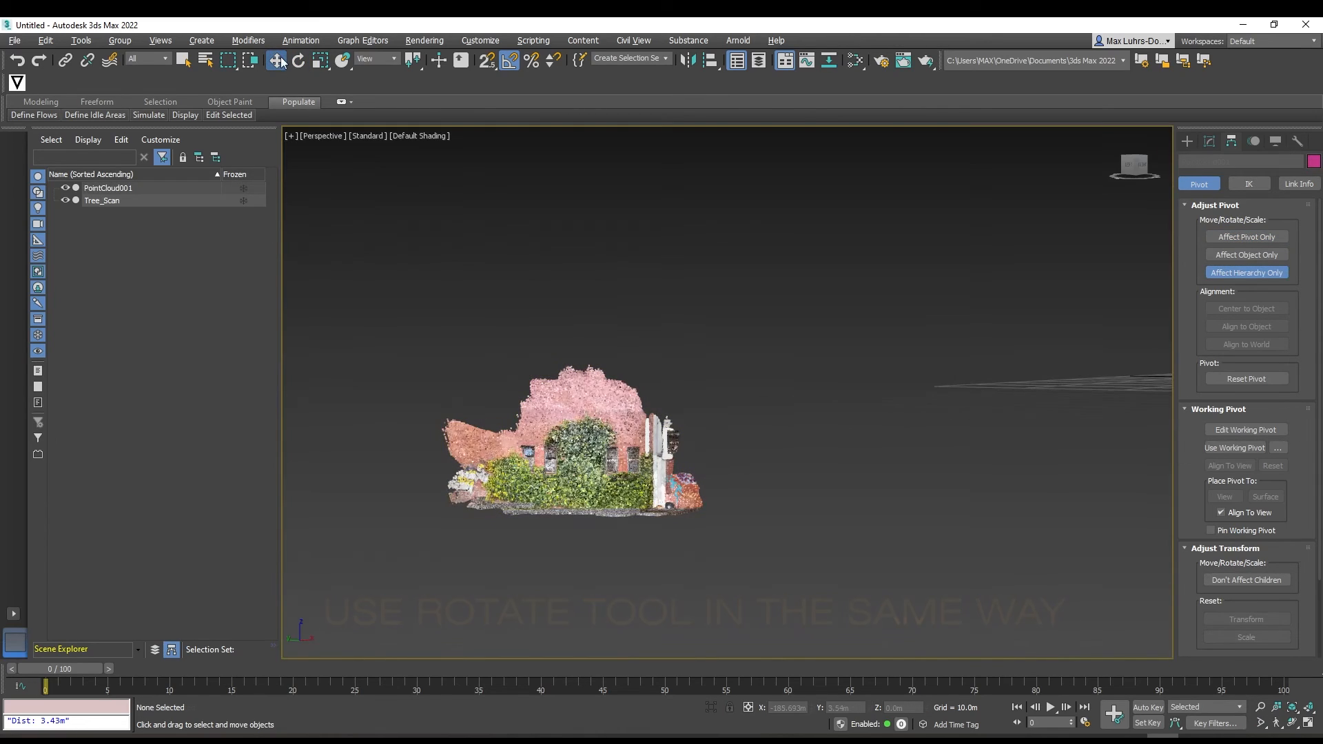
Move the ivy wall scan onto the home grid near the origin, to about X -6.3 m, Y -0.3 m, Z 3.3 m.
{"action": "scroll", "coordinate": [607, 448], "scroll_direction": "down", "scroll_amount": 3}
{"action": "left_click", "coordinate": [620, 454]}
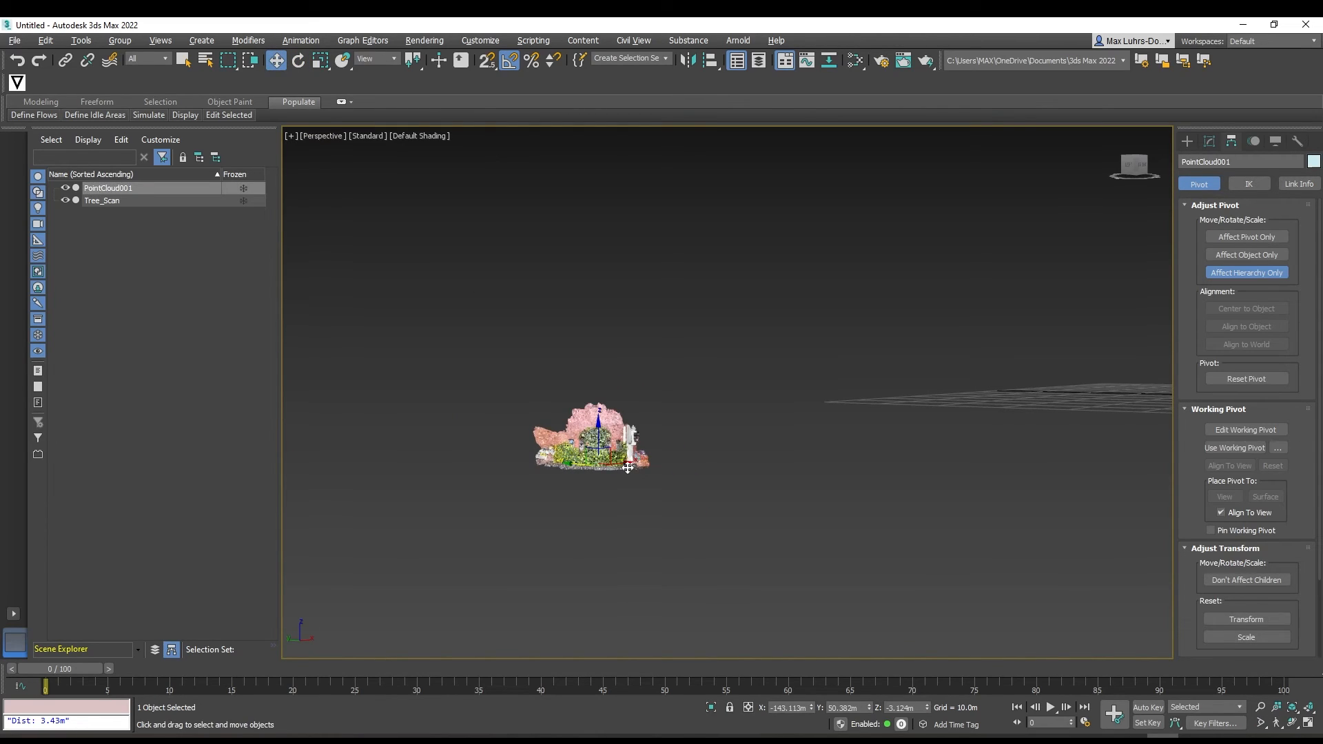
{"action": "left_click_drag", "start_coordinate": [619, 454], "coordinate": [1105, 394]}
{"action": "scroll", "coordinate": [676, 488], "scroll_direction": "down", "scroll_amount": 3}
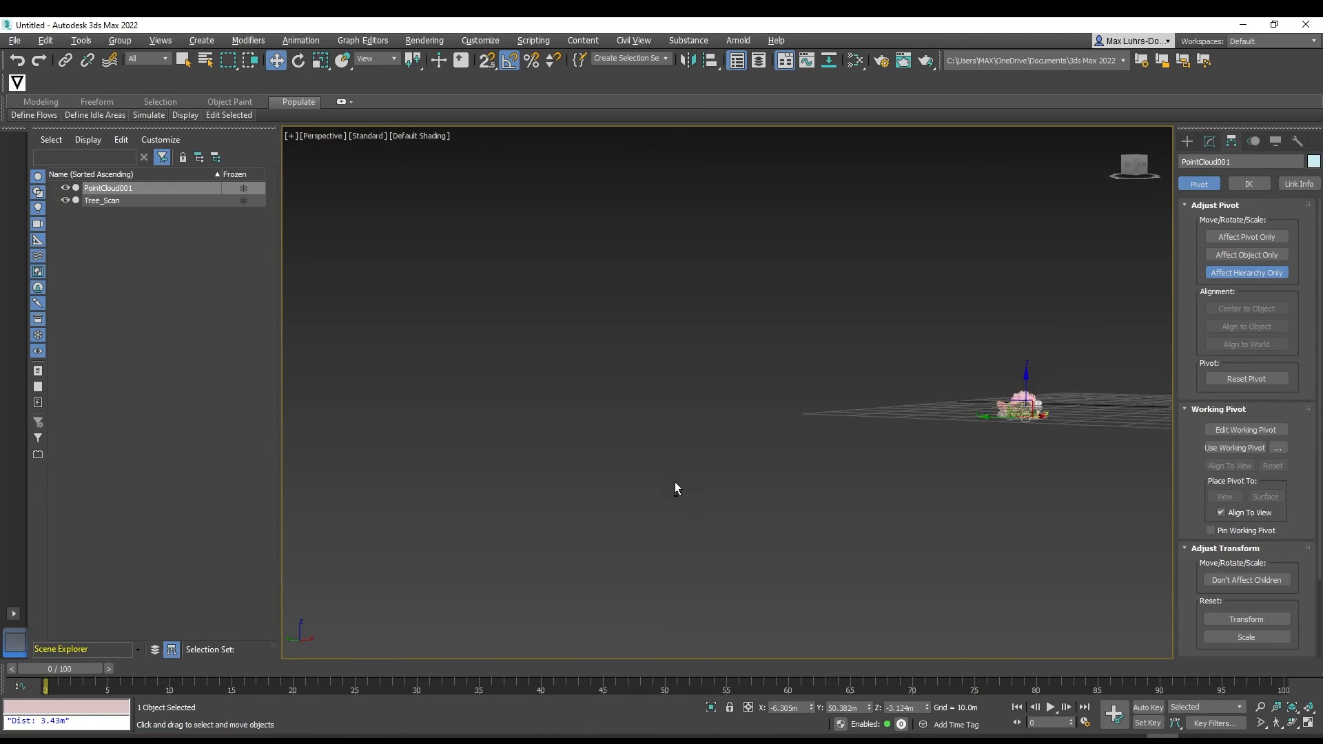
{"action": "left_click_drag", "start_coordinate": [942, 395], "coordinate": [1085, 425]}
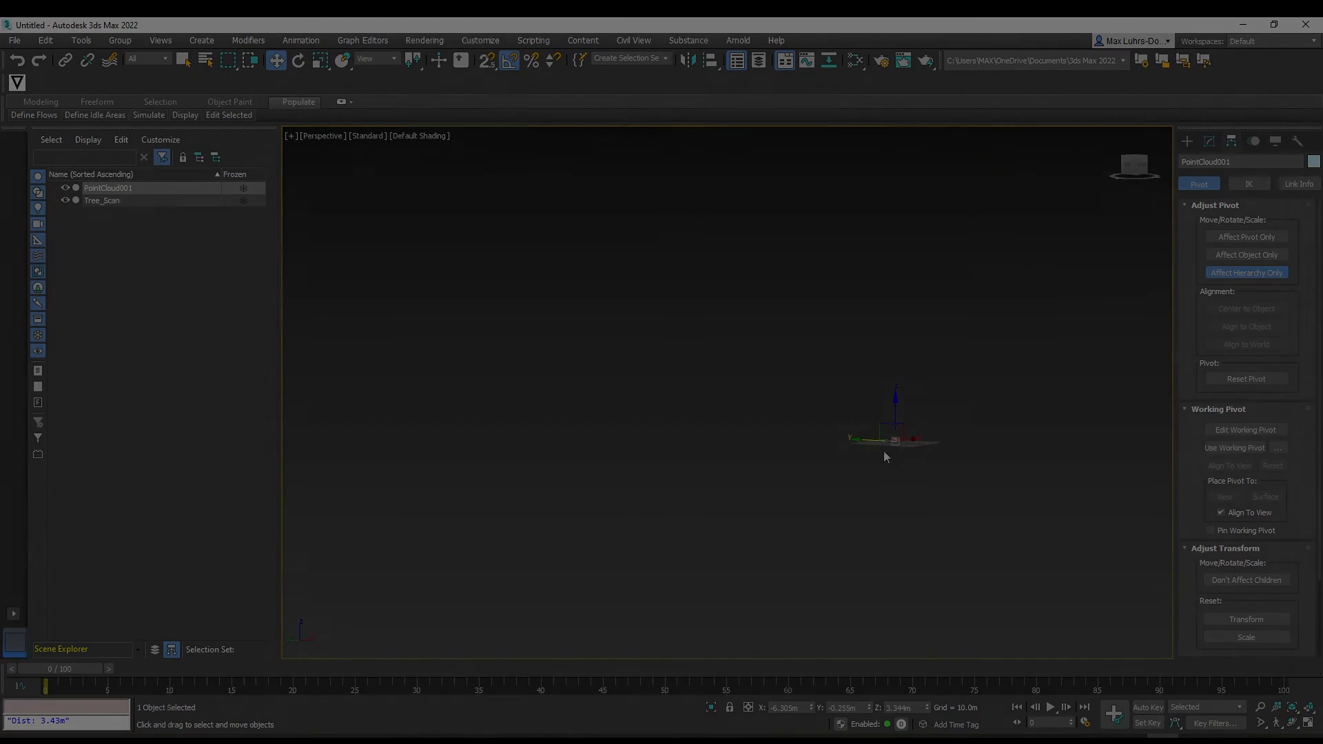